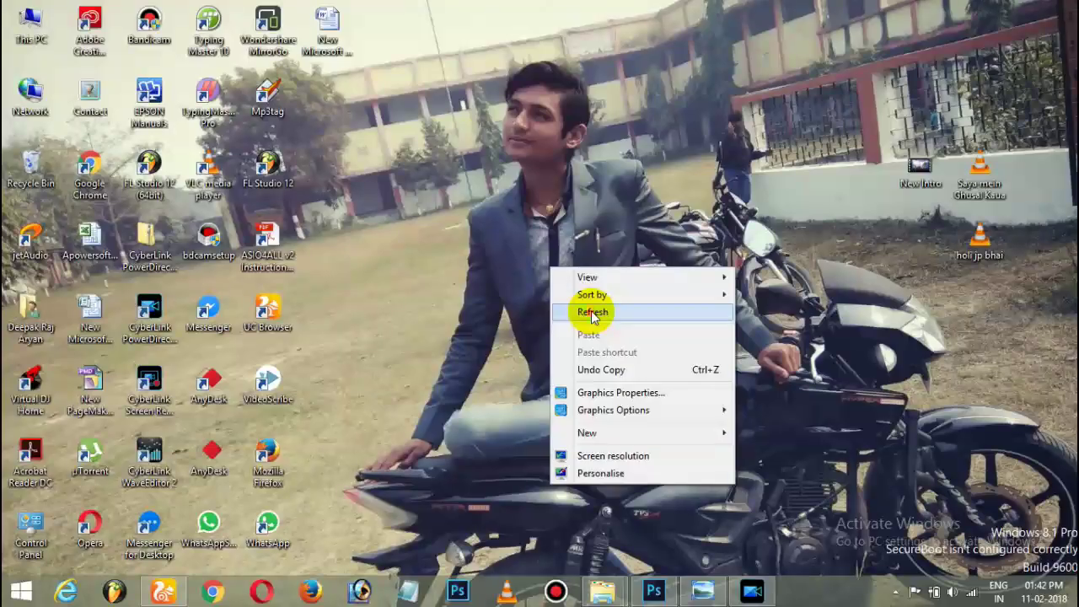
Refresh the desktop and bring up, then dismiss, the holi jp bhai song's context menu
{"action": "left_click", "coordinate": [588, 310]}
{"action": "right_click", "coordinate": [549, 283]}
{"action": "left_click", "coordinate": [609, 328]}
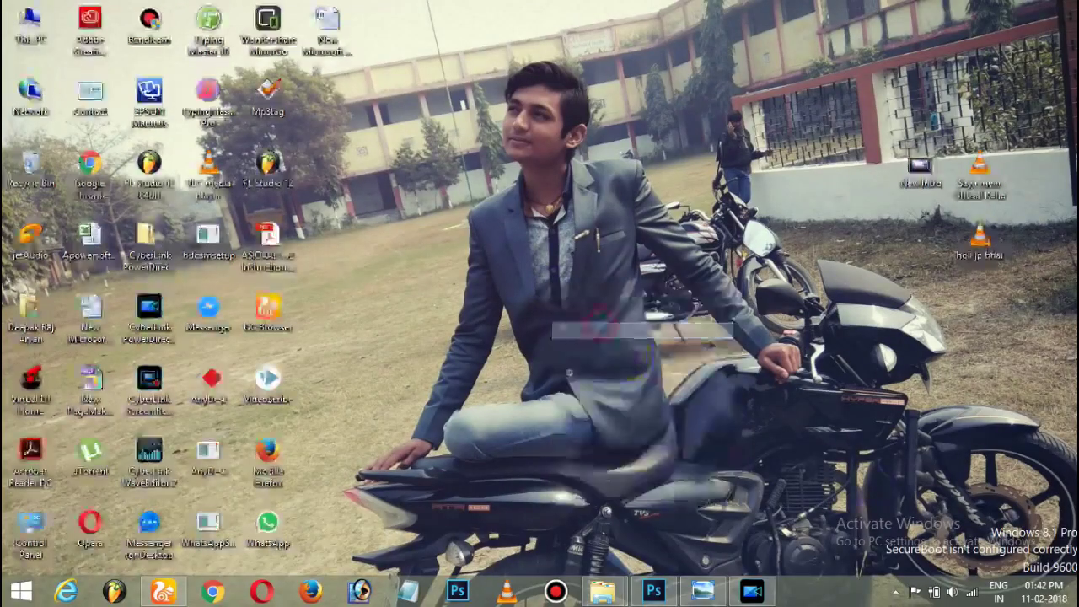
{"action": "right_click", "coordinate": [978, 240]}
{"action": "left_click", "coordinate": [654, 303]}
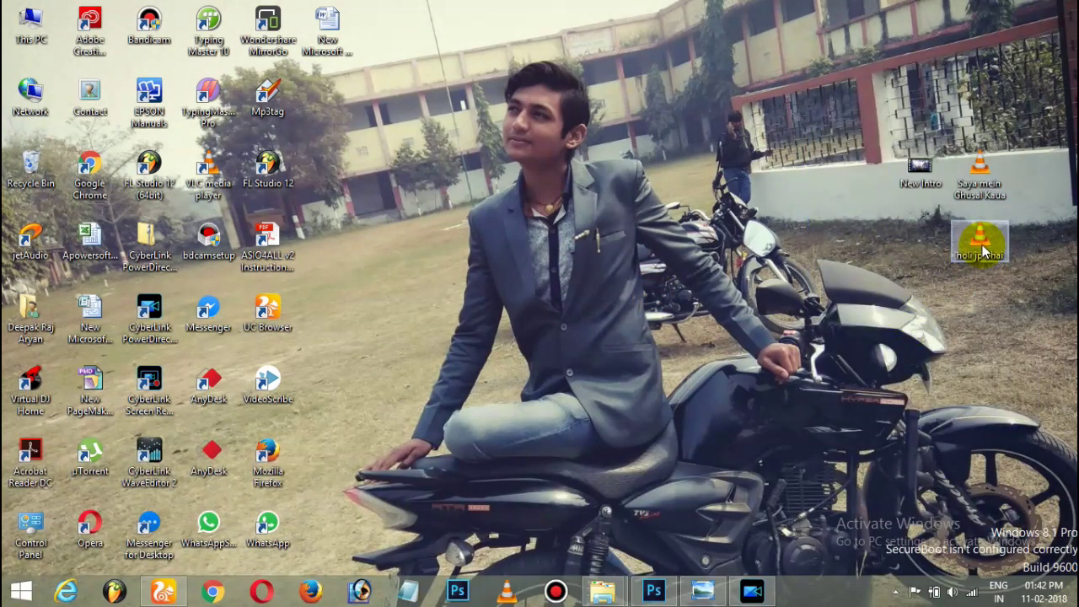
Play holi jp bhai.mp3 in VLC, then quit the player
{"action": "left_click", "coordinate": [983, 253]}
{"action": "double_click", "coordinate": [982, 253]}
{"action": "right_click", "coordinate": [706, 221]}
{"action": "left_click", "coordinate": [777, 479]}
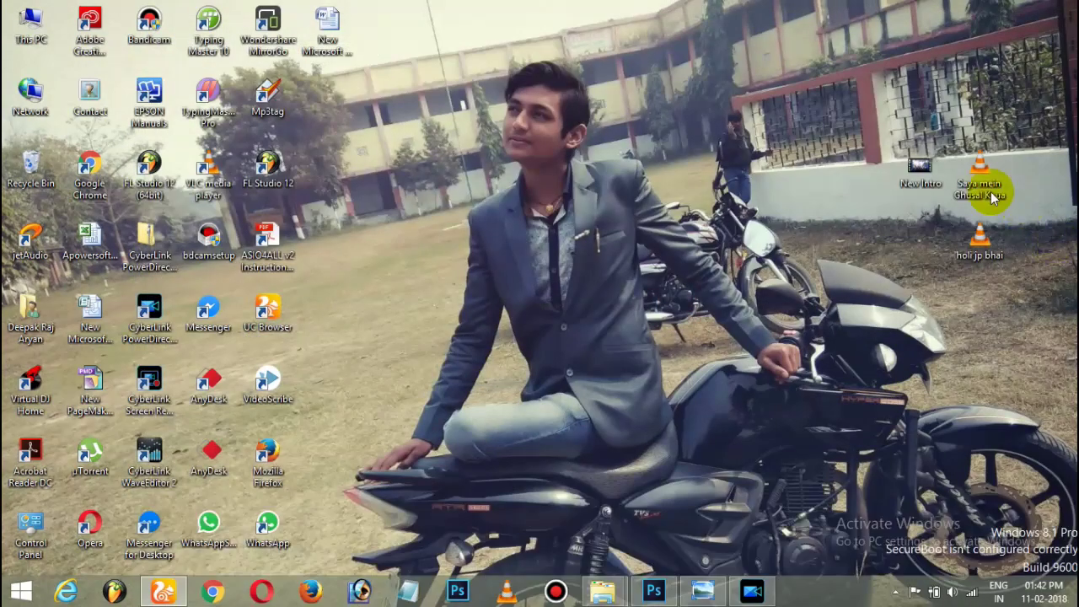
Refresh the desktop several times from its context menu
{"action": "right_click", "coordinate": [570, 153]}
{"action": "left_click", "coordinate": [607, 205]}
{"action": "right_click", "coordinate": [624, 169]}
{"action": "left_click", "coordinate": [654, 216]}
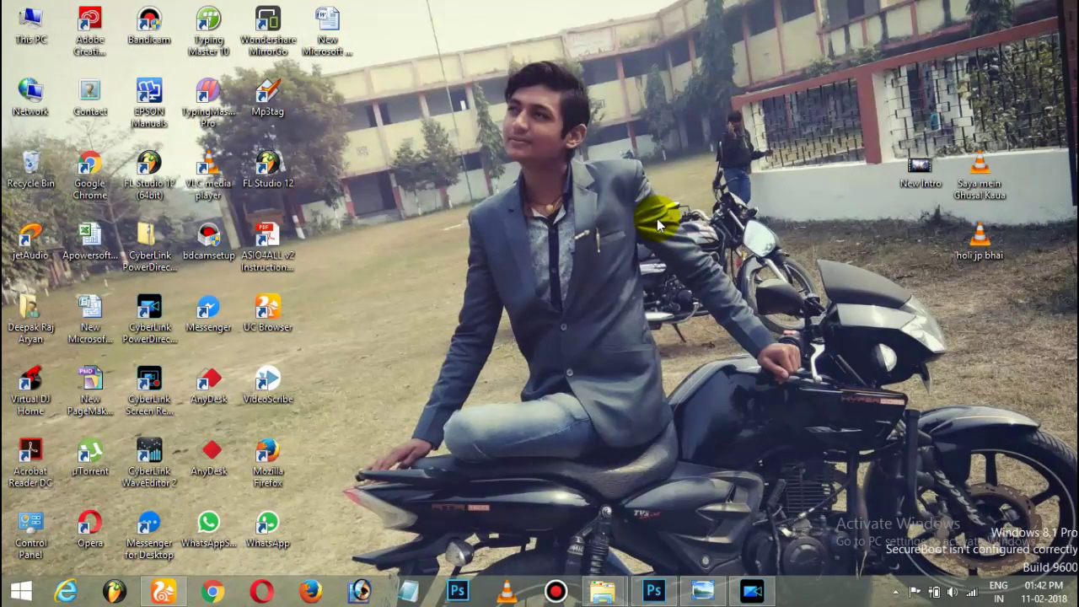
{"action": "right_click", "coordinate": [634, 200]}
{"action": "left_click", "coordinate": [681, 245]}
{"action": "right_click", "coordinate": [675, 215]}
{"action": "left_click", "coordinate": [717, 260]}
Move the holi jp bhai icon down and back up, refresh, and return to Photoshop
{"action": "left_click_drag", "start_coordinate": [974, 249], "coordinate": [978, 312]}
{"action": "right_click", "coordinate": [766, 265]}
{"action": "left_click", "coordinate": [805, 304]}
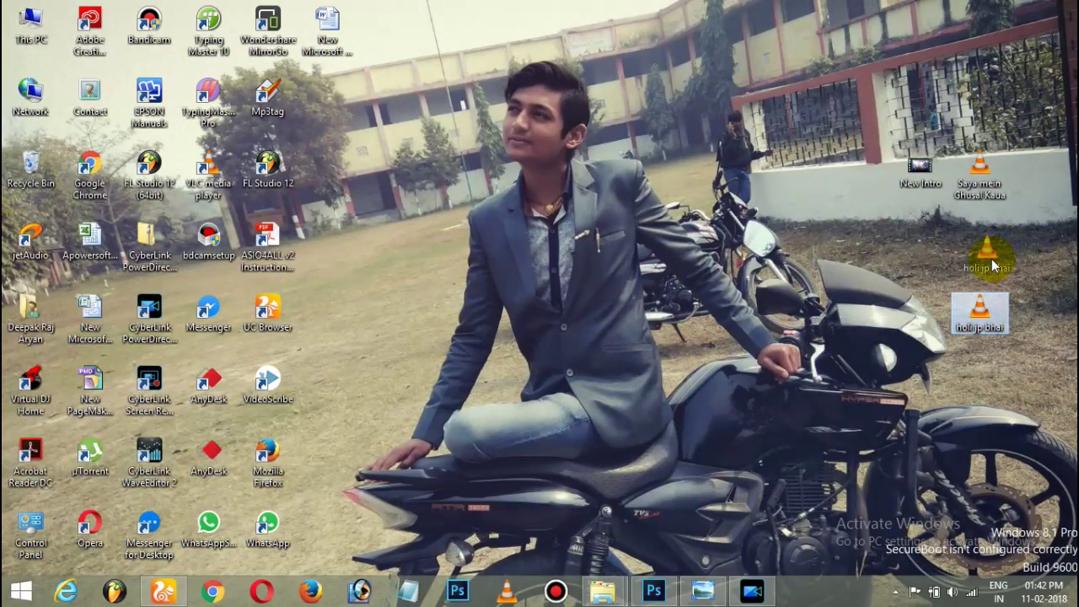
{"action": "left_click_drag", "start_coordinate": [955, 323], "coordinate": [957, 250]}
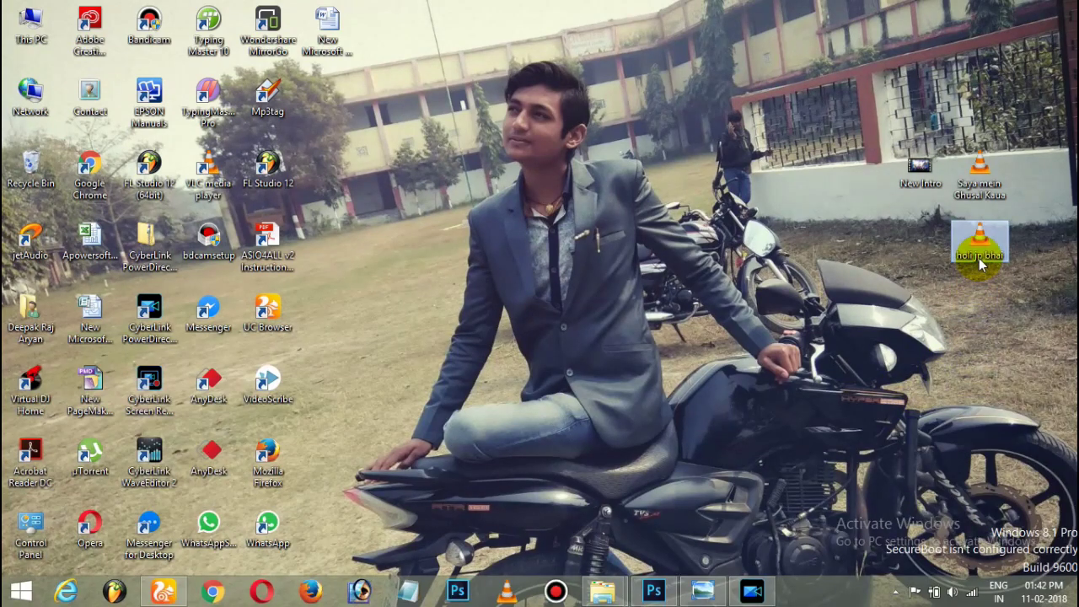
{"action": "right_click", "coordinate": [759, 232]}
{"action": "left_click", "coordinate": [805, 278]}
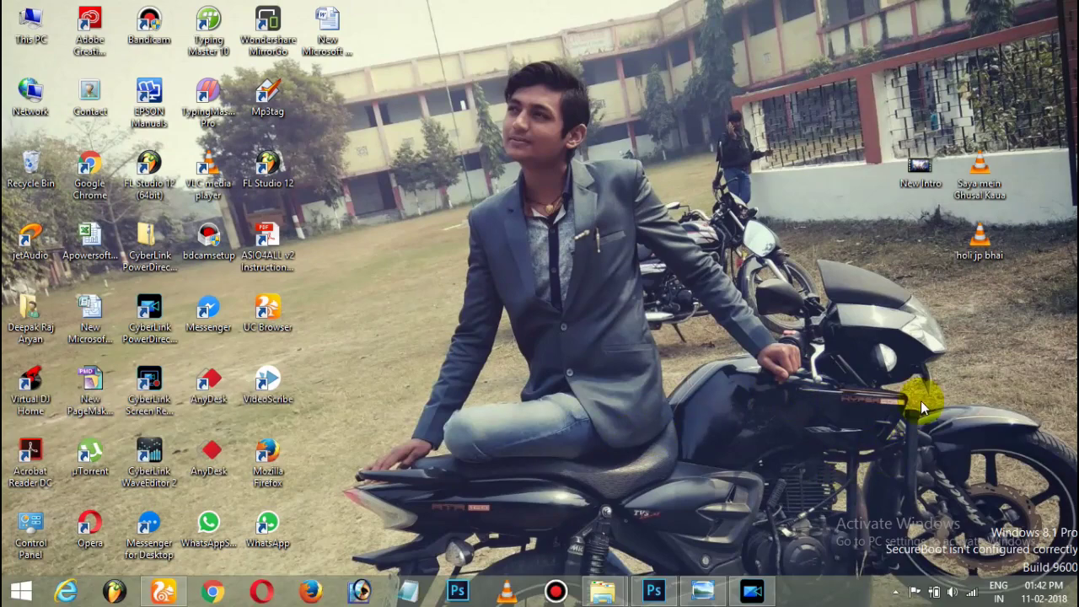
{"action": "left_click", "coordinate": [651, 595]}
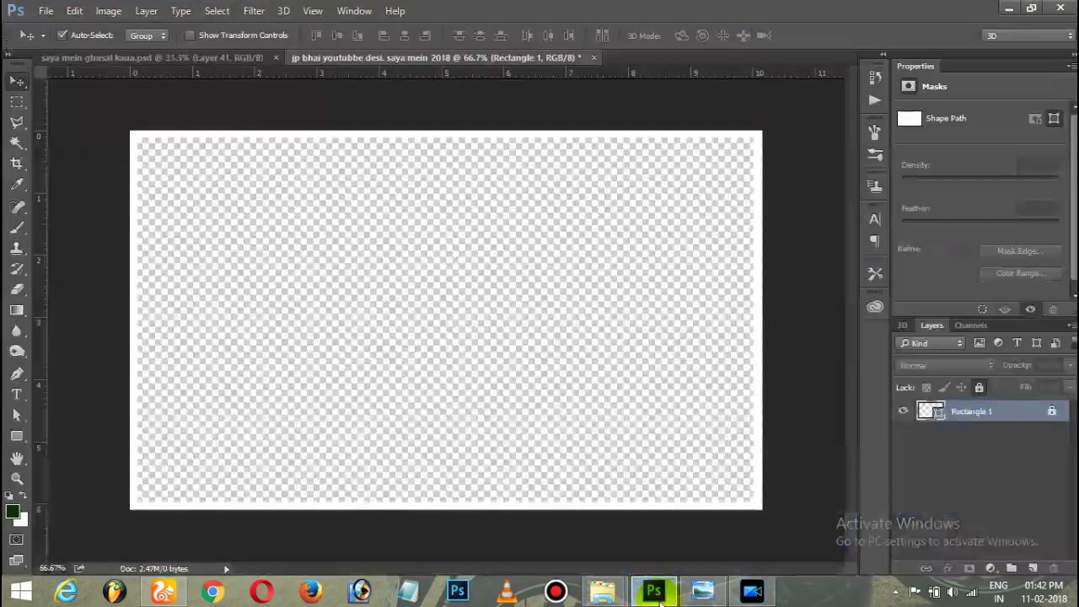
{"action": "left_click", "coordinate": [193, 61]}
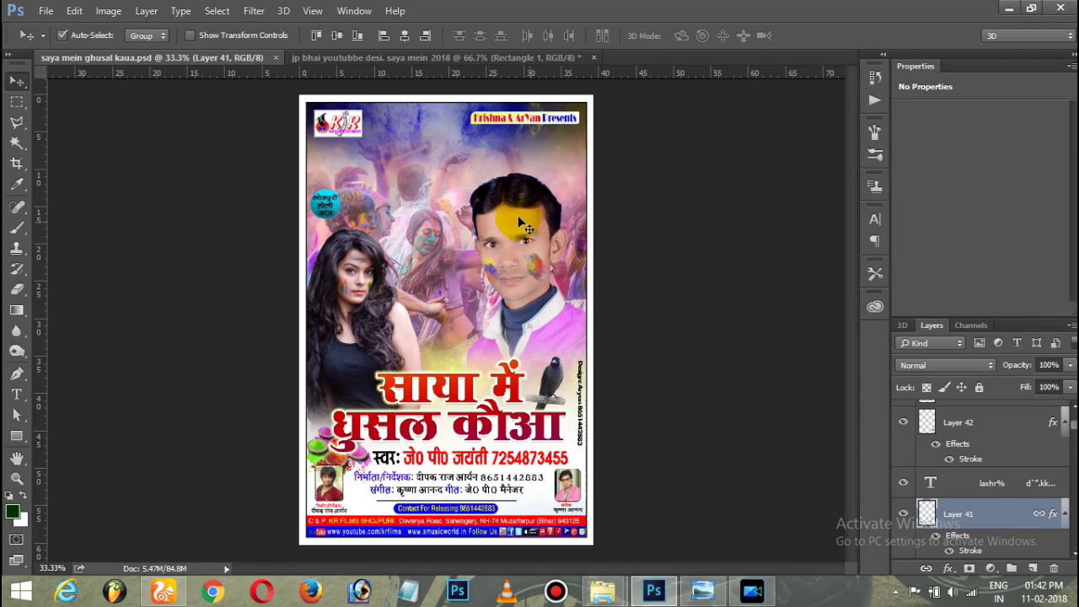
{"action": "left_click", "coordinate": [398, 59]}
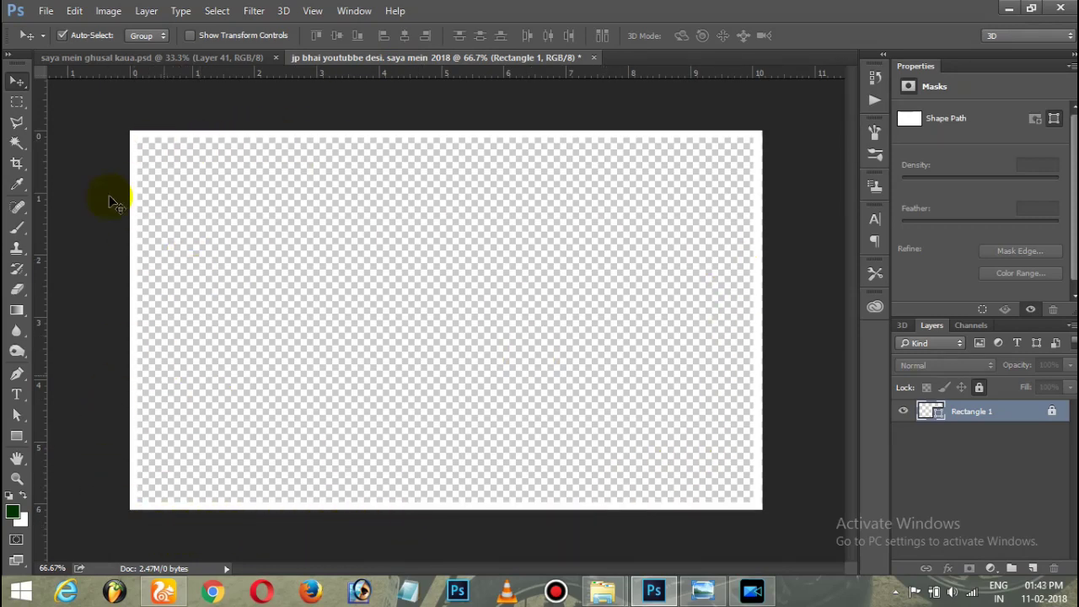
{"action": "left_click", "coordinate": [108, 10]}
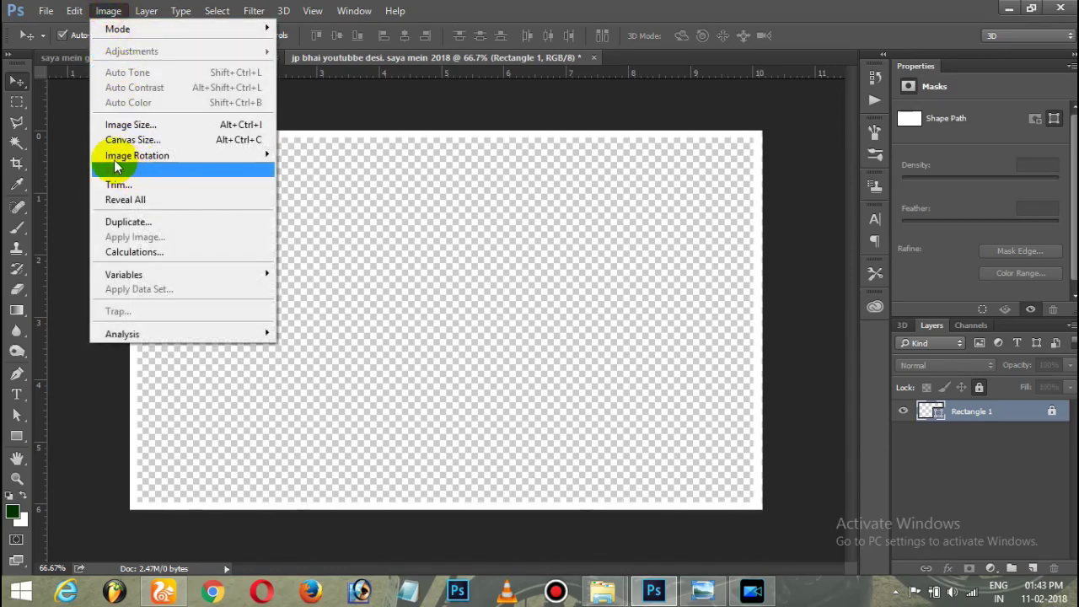
{"action": "left_click", "coordinate": [131, 126]}
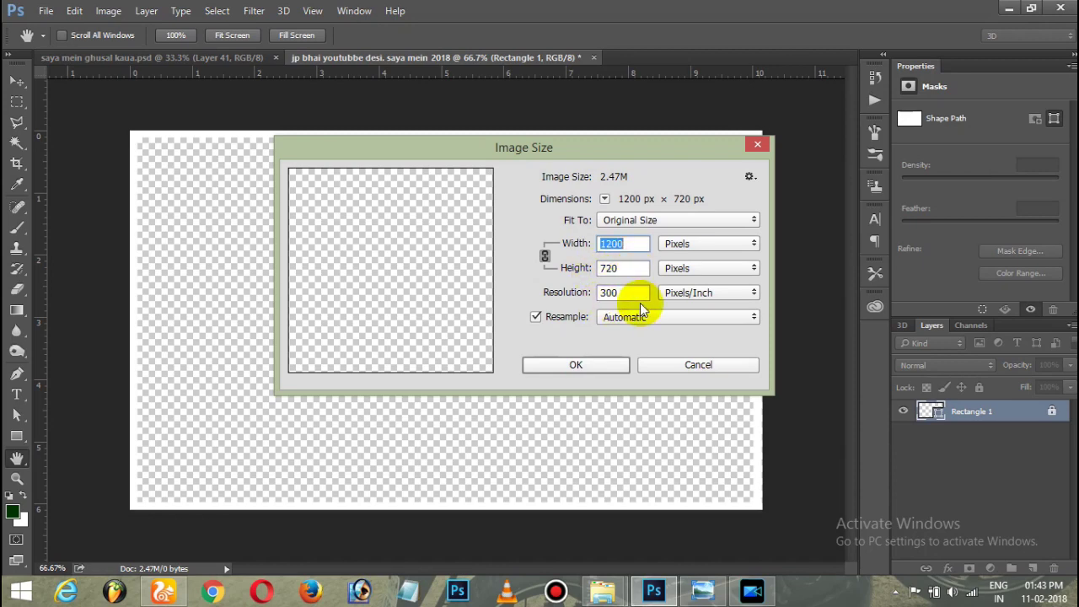
{"action": "left_click", "coordinate": [755, 147]}
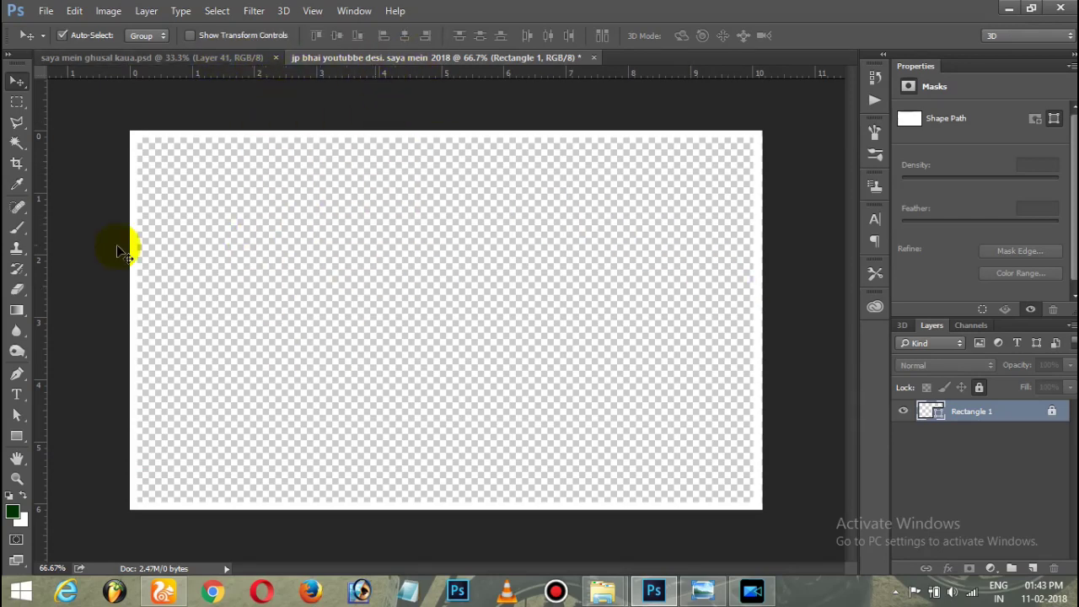
{"action": "left_click", "coordinate": [172, 56]}
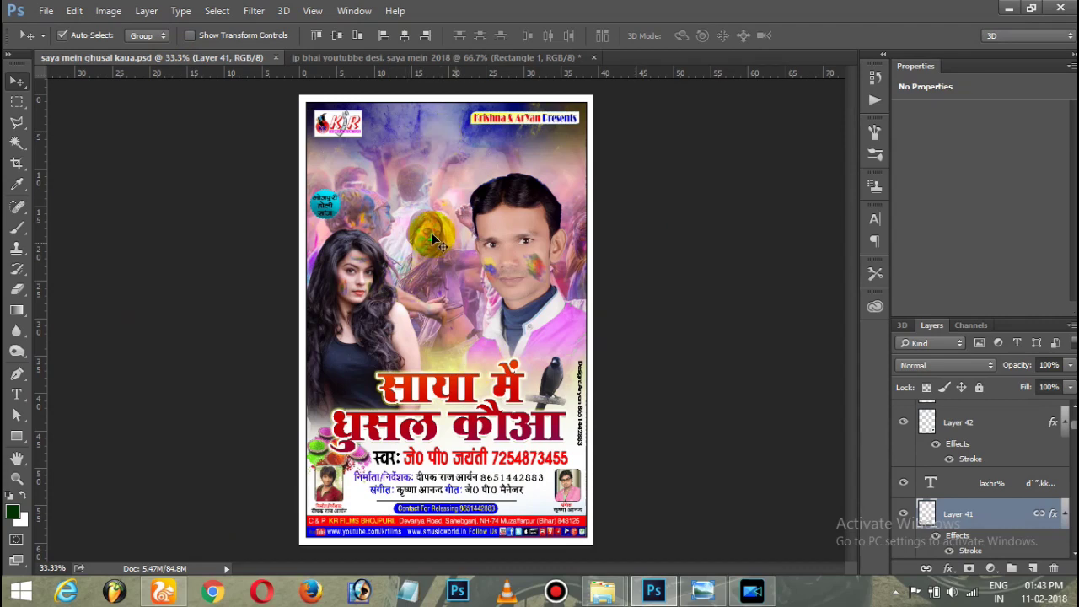
Shift the Dance-in-Holi-Festival-Celebration layer on the poster and check the stacked layers
{"action": "left_click_drag", "start_coordinate": [431, 243], "coordinate": [437, 217]}
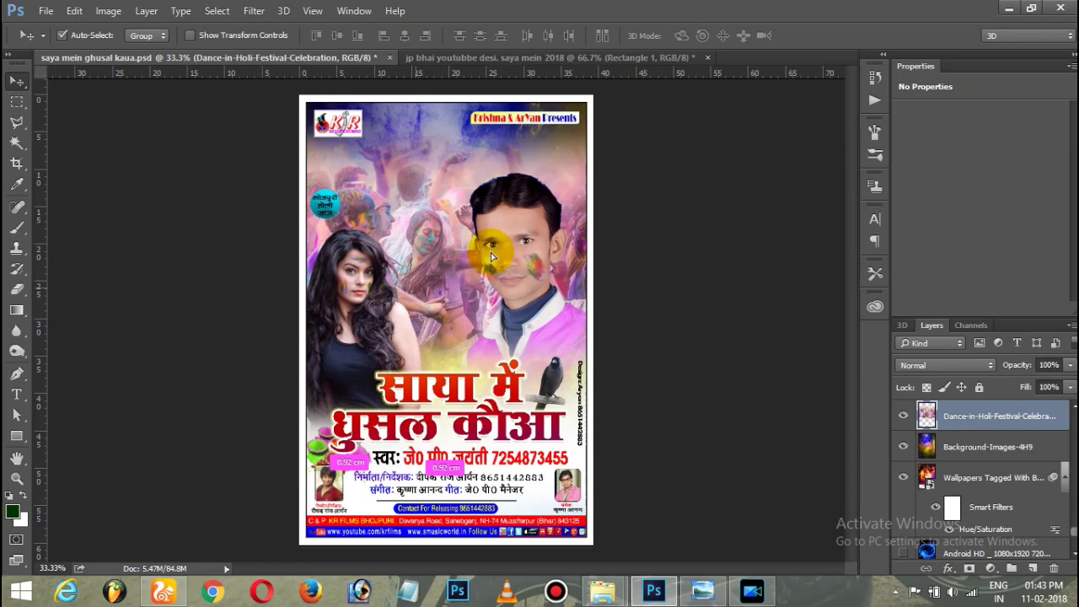
{"action": "left_click_drag", "start_coordinate": [486, 254], "coordinate": [493, 255]}
{"action": "right_click", "coordinate": [427, 249]}
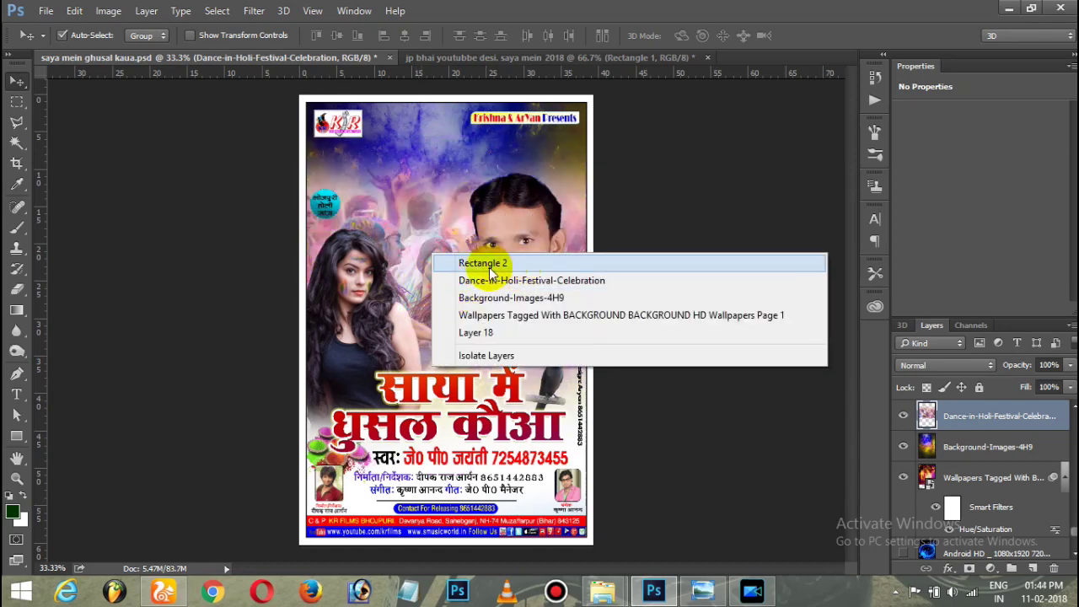
{"action": "left_click", "coordinate": [392, 253]}
Carry the Background-Images-4H9 layer over to the jp bhai youtubbe desi document
{"action": "left_click", "coordinate": [344, 281]}
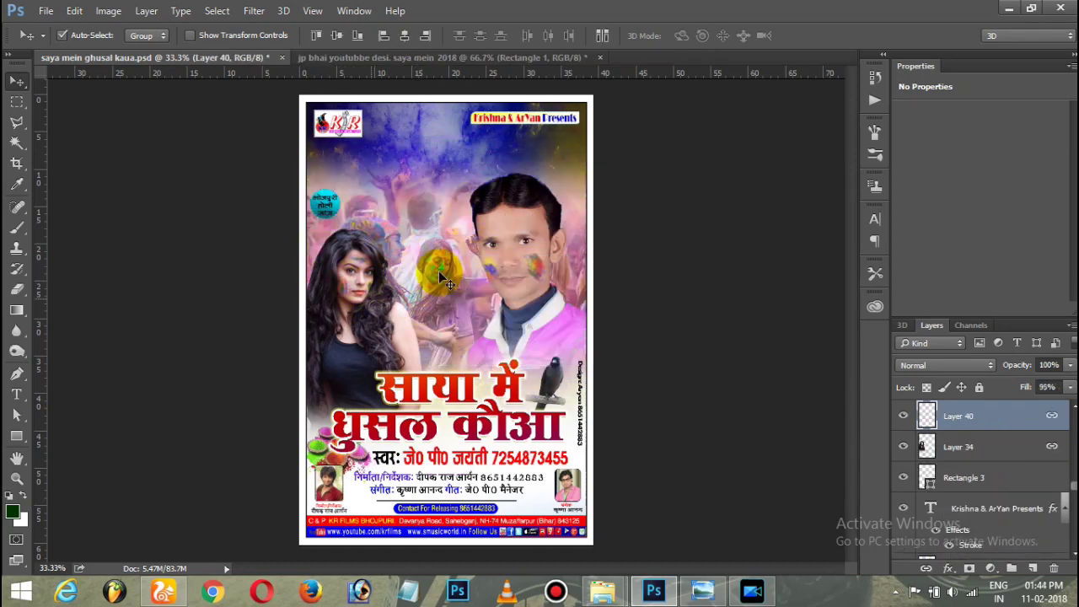
{"action": "left_click", "coordinate": [425, 133]}
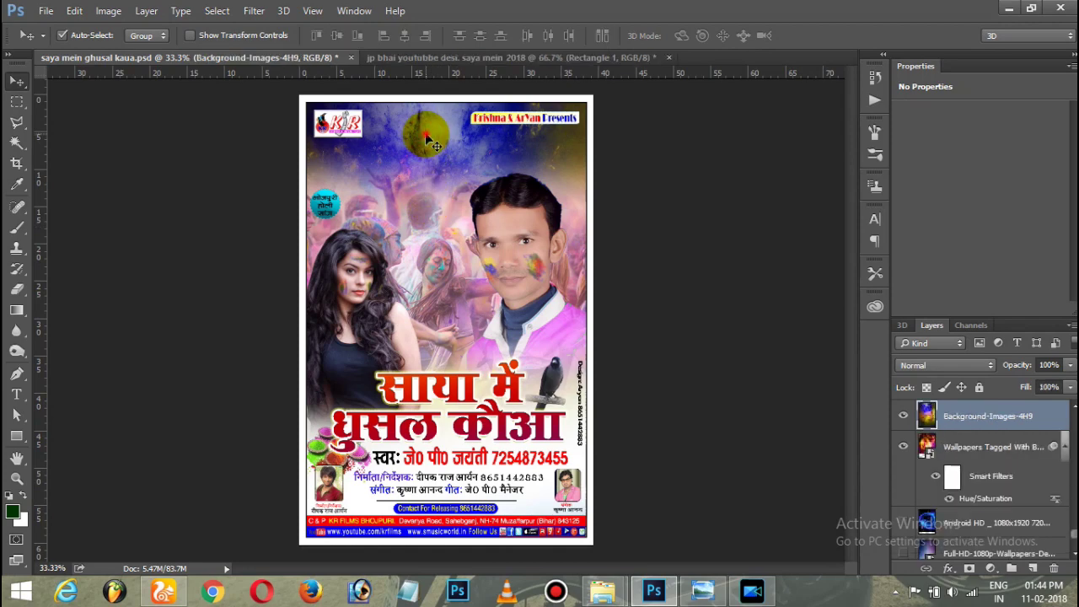
{"action": "left_click_drag", "start_coordinate": [428, 145], "coordinate": [497, 116]}
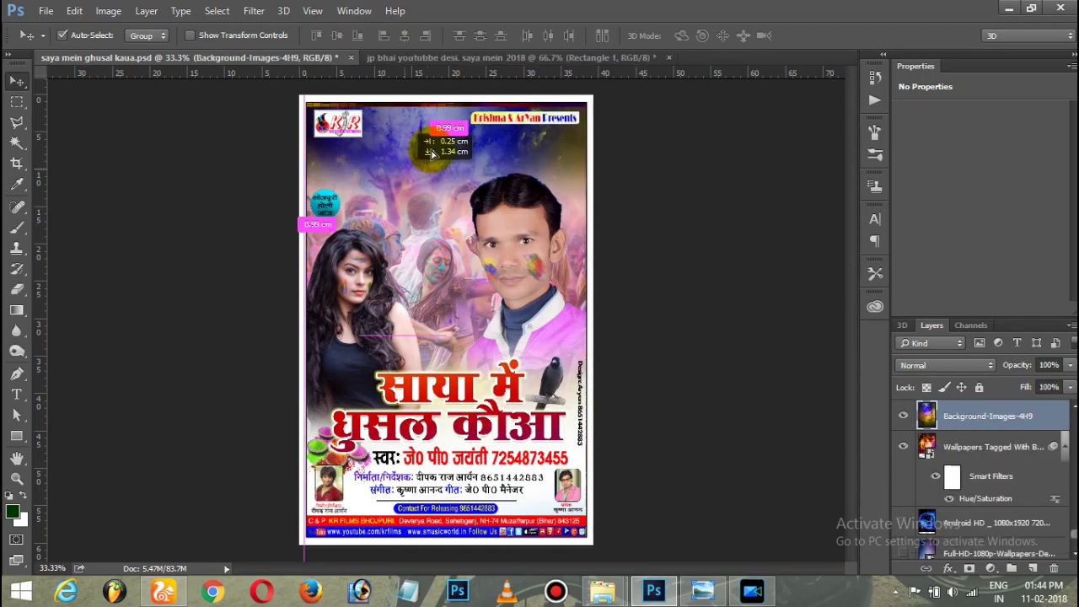
{"action": "left_click", "coordinate": [481, 57]}
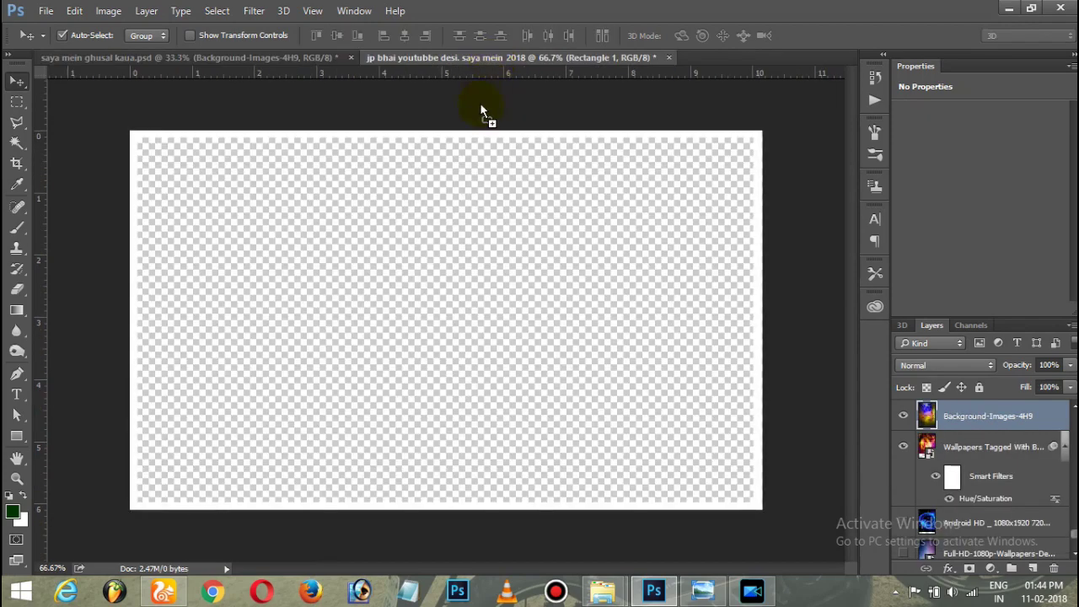
Drop the colourful background onto the thumbnail canvas and zoom out to see it whole
{"action": "left_click_drag", "start_coordinate": [431, 239], "coordinate": [458, 265]}
{"action": "key", "text": "ctrl+minus"}
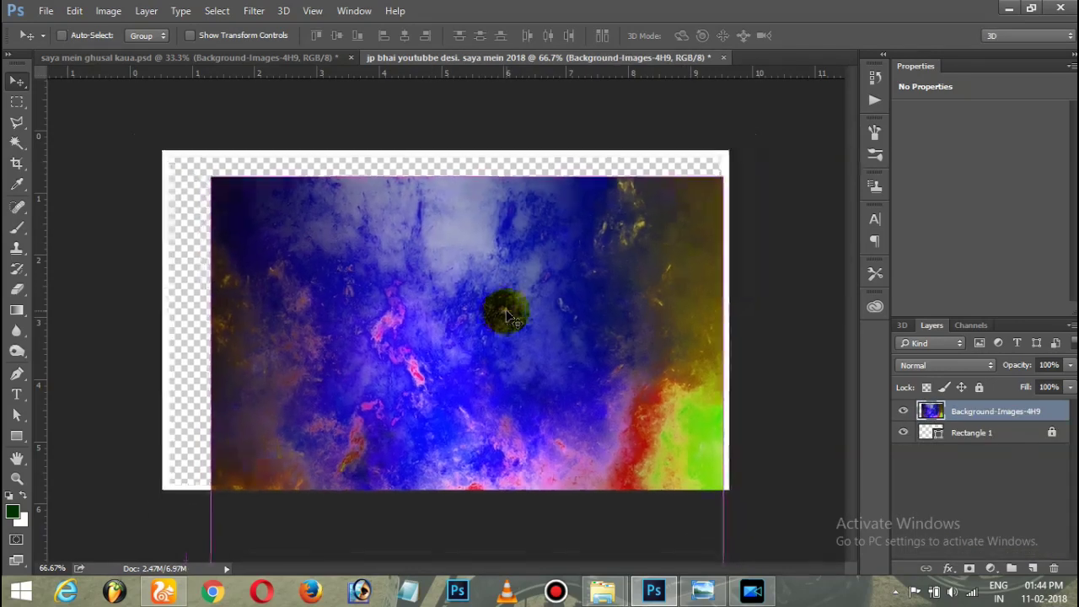
{"action": "key", "text": "ctrl+minus"}
{"action": "key", "text": "ctrl+minus"}
{"action": "mouse_move", "coordinate": [534, 363]}
{"action": "left_mouse_down"}
{"action": "mouse_move", "coordinate": [537, 323]}
{"action": "mouse_move", "coordinate": [426, 314]}
{"action": "left_mouse_up"}
Scale the background to about 77% and position it to fill the canvas
{"action": "key", "text": "ctrl+t"}
{"action": "right_click", "coordinate": [427, 314]}
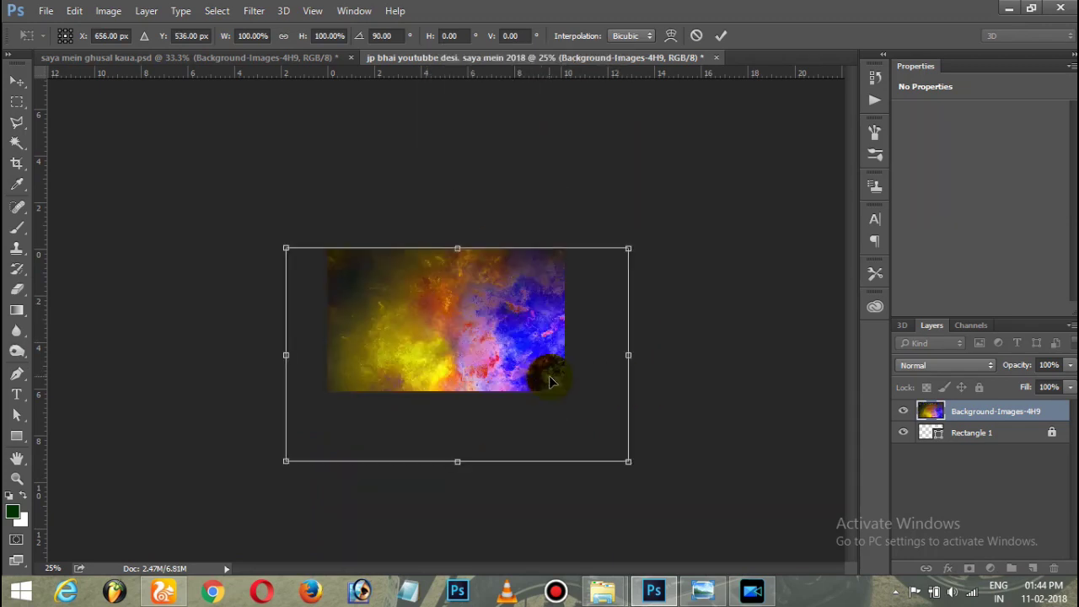
{"action": "left_click_drag", "start_coordinate": [628, 461], "coordinate": [550, 412]}
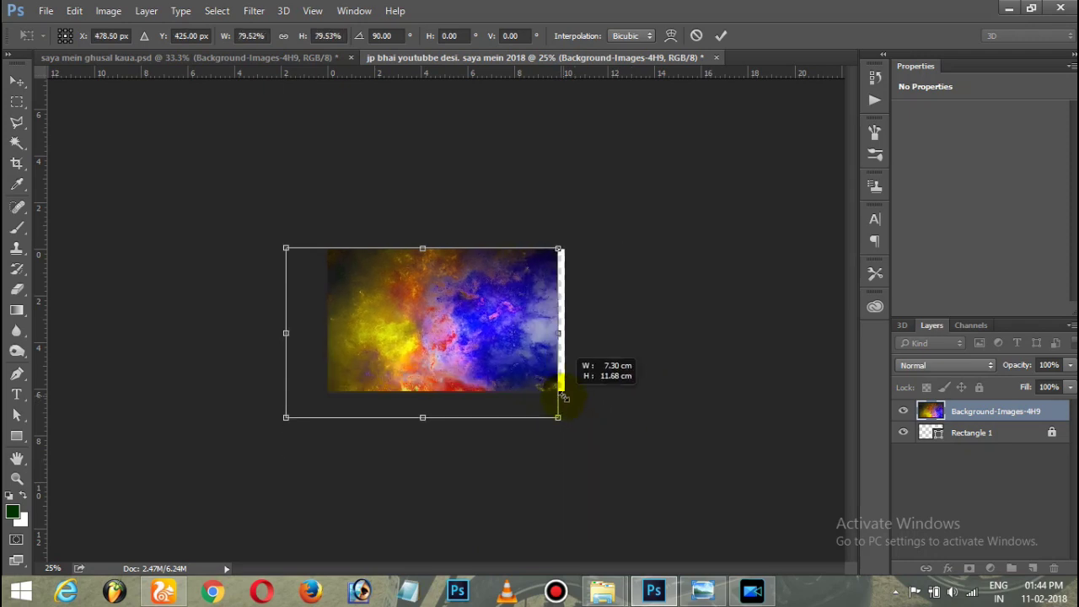
{"action": "left_click_drag", "start_coordinate": [468, 335], "coordinate": [473, 327]}
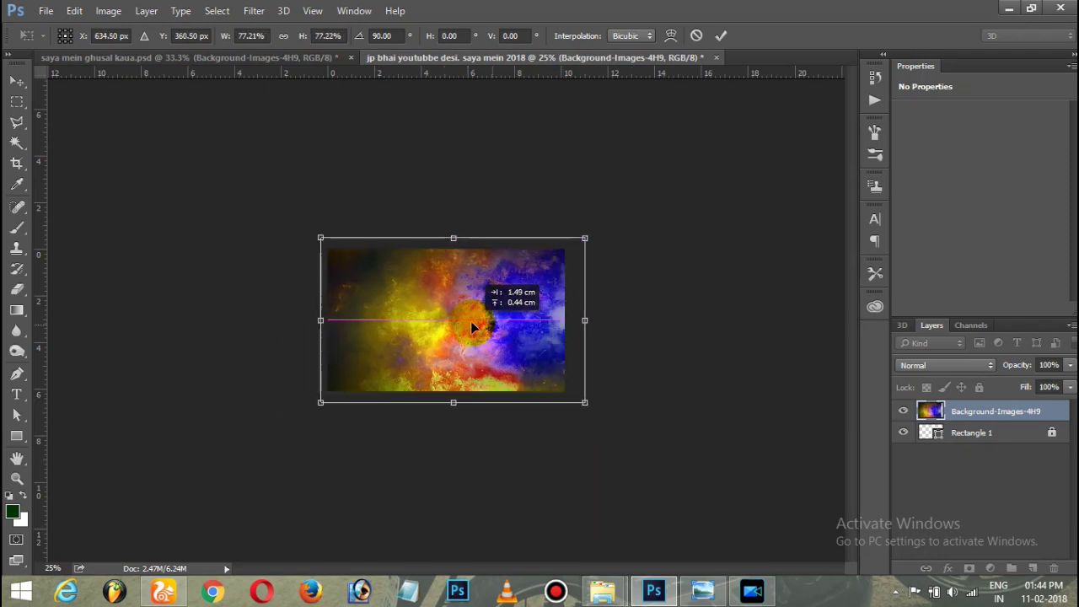
{"action": "key", "text": "Return"}
{"action": "key", "text": "ctrl+plus"}
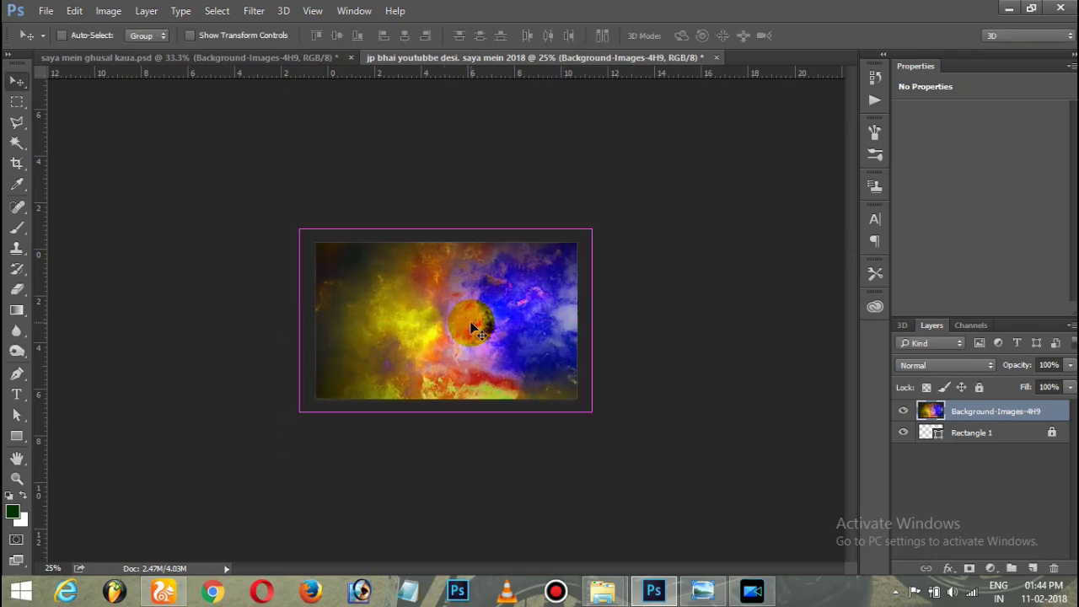
{"action": "key", "text": "ctrl+plus"}
{"action": "key", "text": "ctrl+plus"}
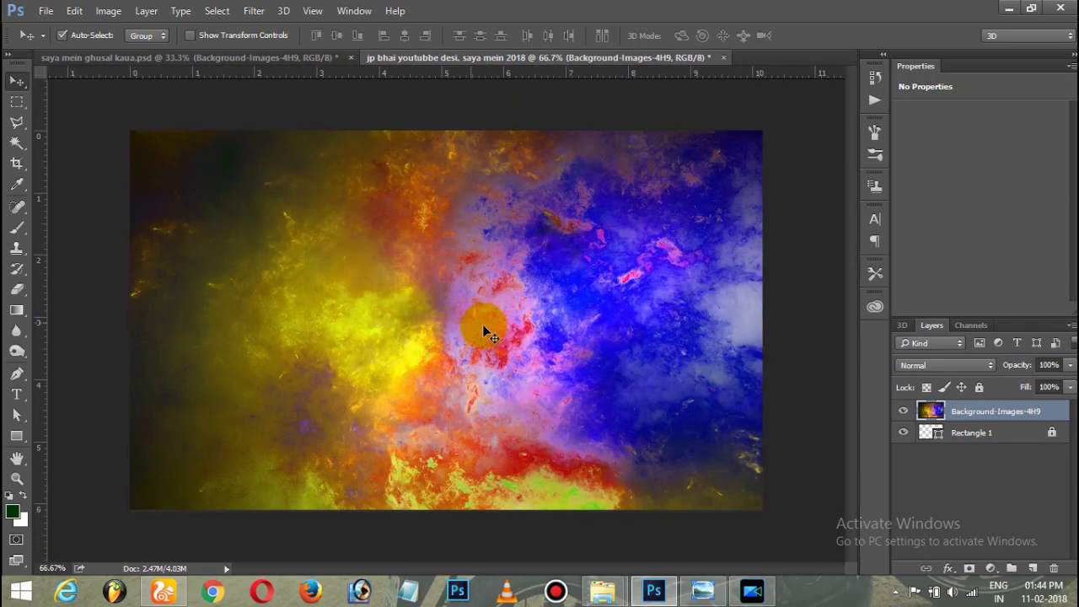
{"action": "mouse_move", "coordinate": [265, 53]}
{"action": "left_mouse_down"}
{"action": "mouse_move", "coordinate": [342, 319]}
{"action": "mouse_move", "coordinate": [371, 350]}
{"action": "mouse_move", "coordinate": [361, 316]}
{"action": "left_mouse_up"}
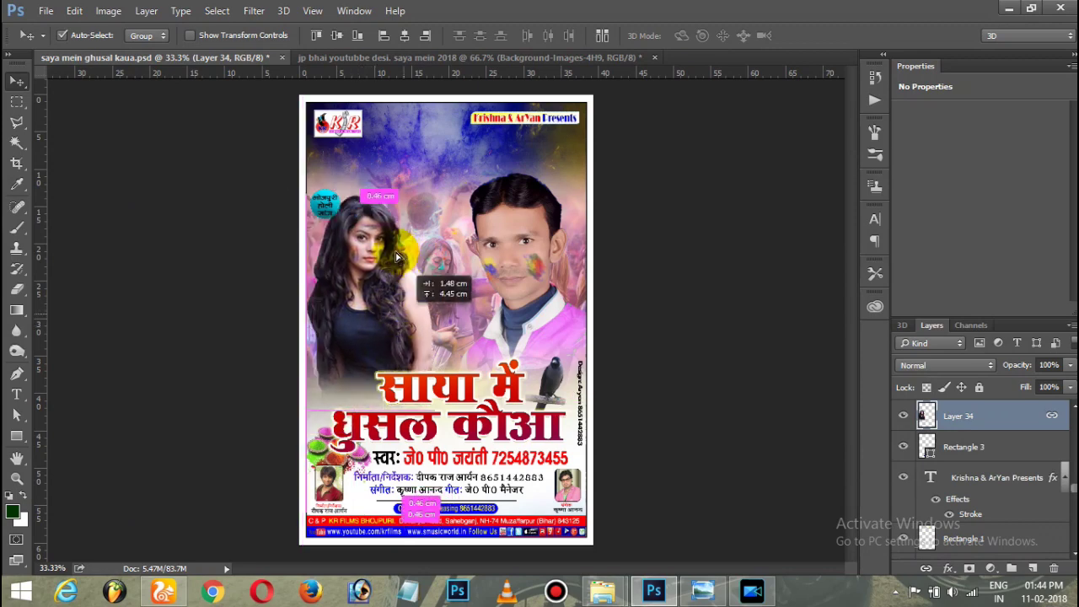
Add the woman's cut-out (Layer 1) and stack it above the colourful background
{"action": "mouse_move", "coordinate": [361, 316]}
{"action": "left_mouse_down"}
{"action": "mouse_move", "coordinate": [434, 60]}
{"action": "mouse_move", "coordinate": [268, 384]}
{"action": "left_mouse_up"}
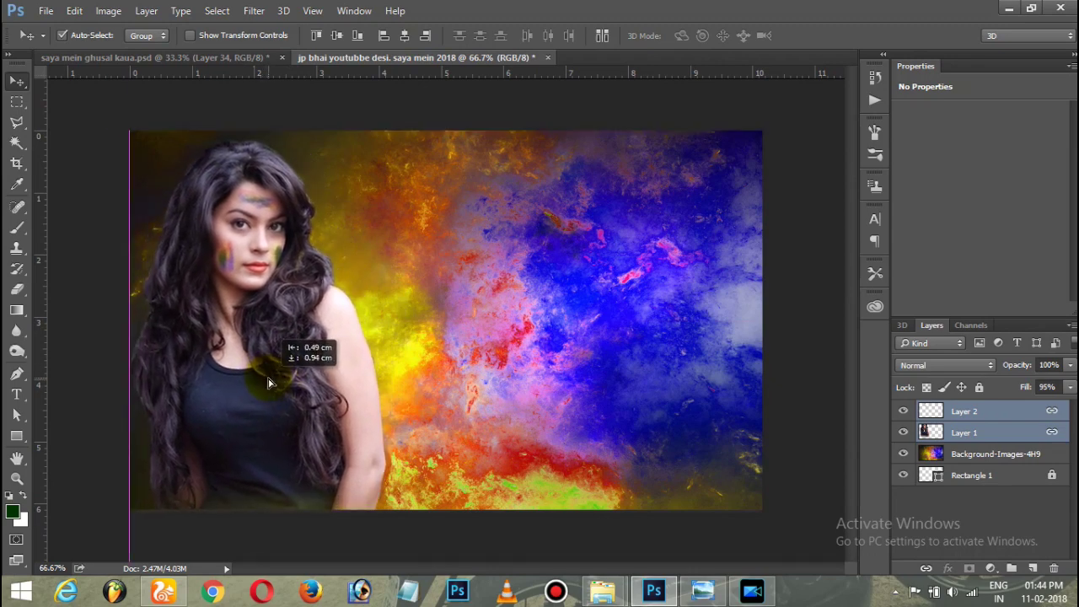
{"action": "left_click", "coordinate": [470, 315]}
{"action": "key", "text": "ctrl+bracketleft"}
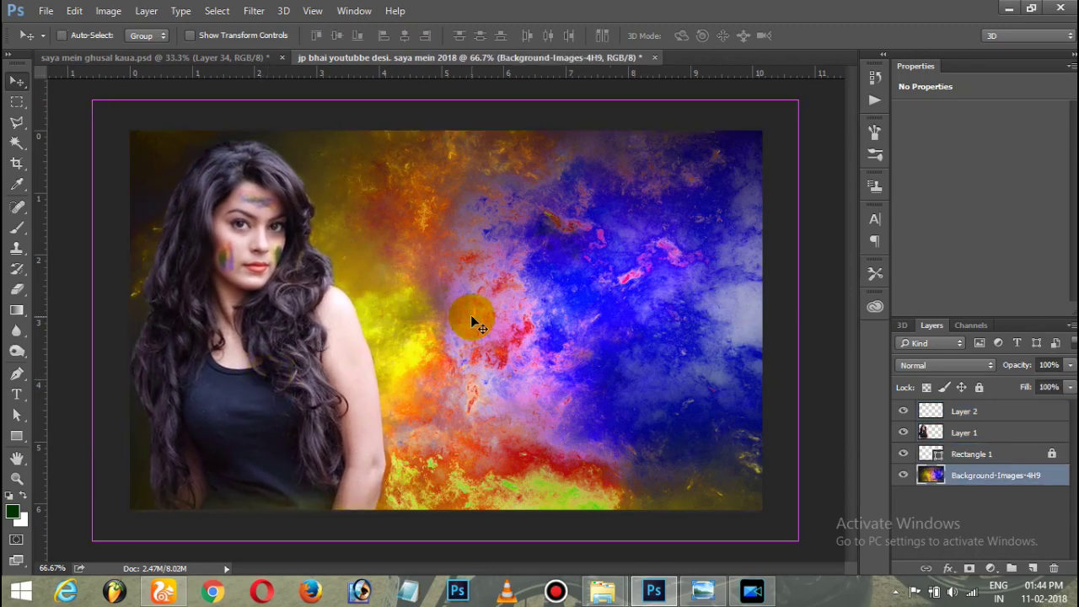
{"action": "left_click", "coordinate": [246, 382]}
{"action": "key", "text": "ctrl+bracketleft"}
{"action": "key", "text": "ctrl+bracketleft"}
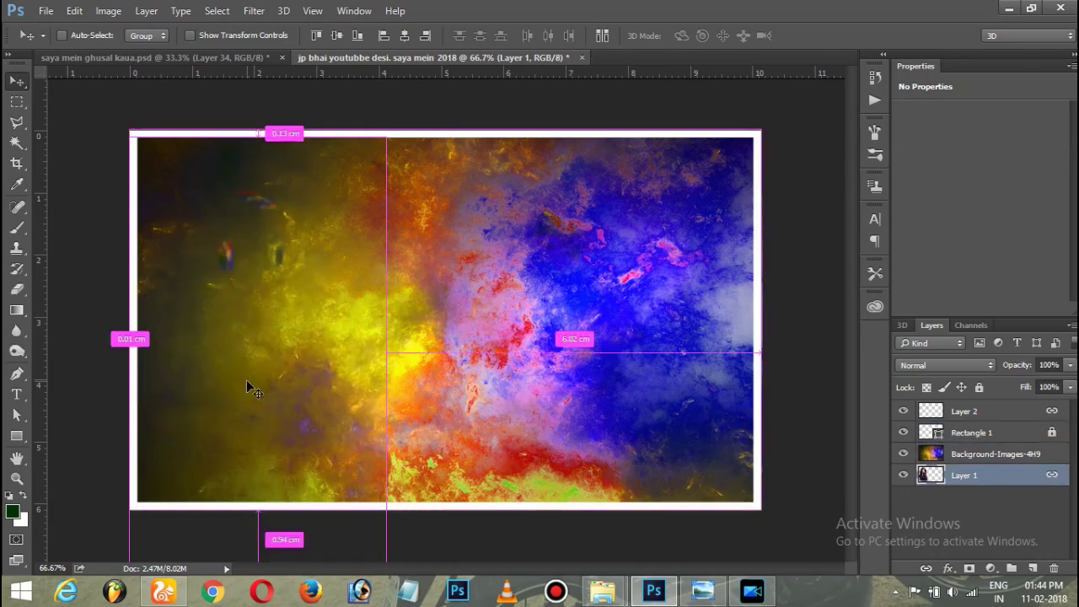
{"action": "key", "text": "ctrl+bracketright"}
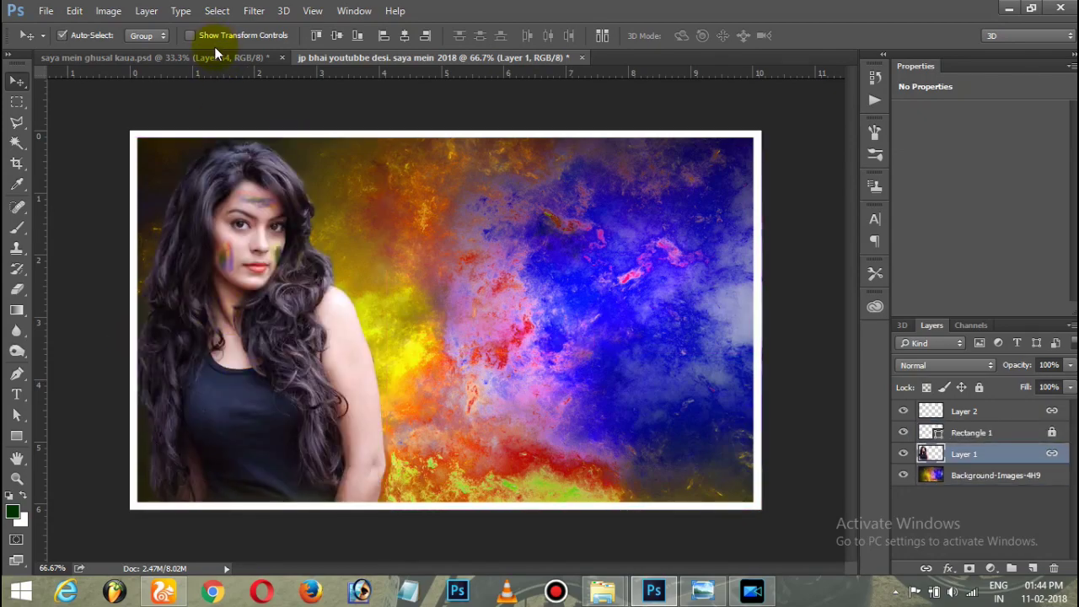
{"action": "left_click", "coordinate": [212, 57]}
{"action": "left_click_drag", "start_coordinate": [523, 241], "coordinate": [514, 78]}
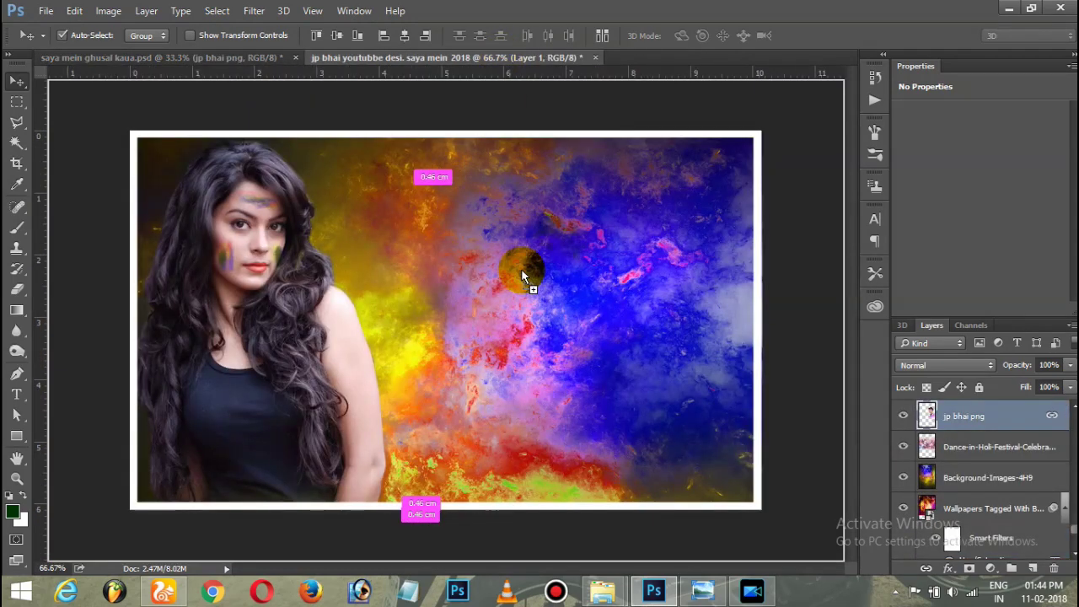
Place the man's photo on the thumbnail's right side, scaled to about 77%
{"action": "mouse_move", "coordinate": [513, 78]}
{"action": "left_mouse_down"}
{"action": "mouse_move", "coordinate": [536, 285]}
{"action": "mouse_move", "coordinate": [640, 343]}
{"action": "left_mouse_up"}
{"action": "key", "text": "ctrl+t"}
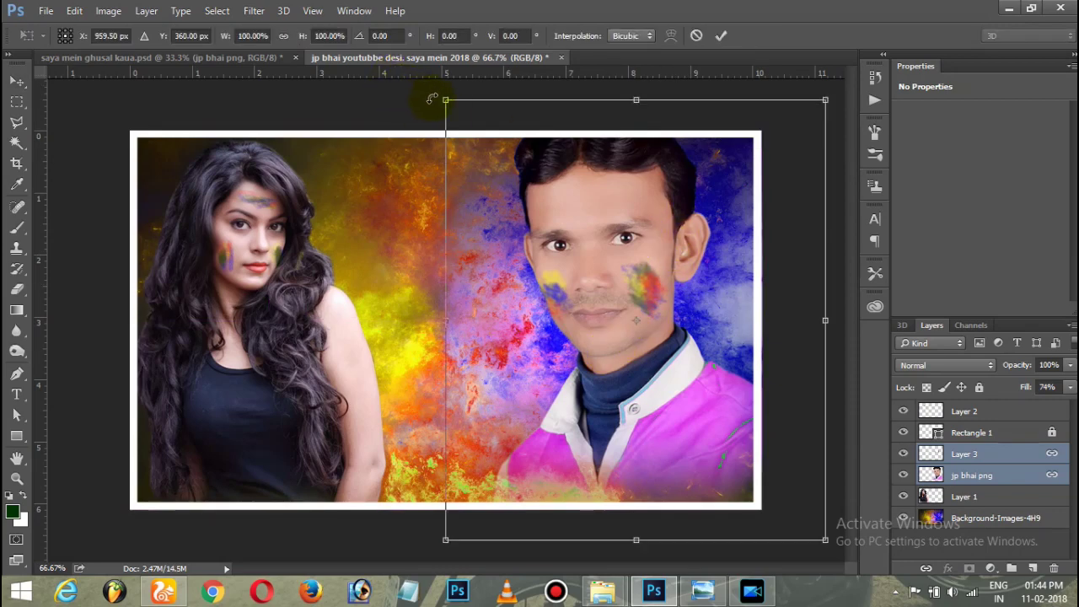
{"action": "left_click_drag", "start_coordinate": [444, 100], "coordinate": [533, 204]}
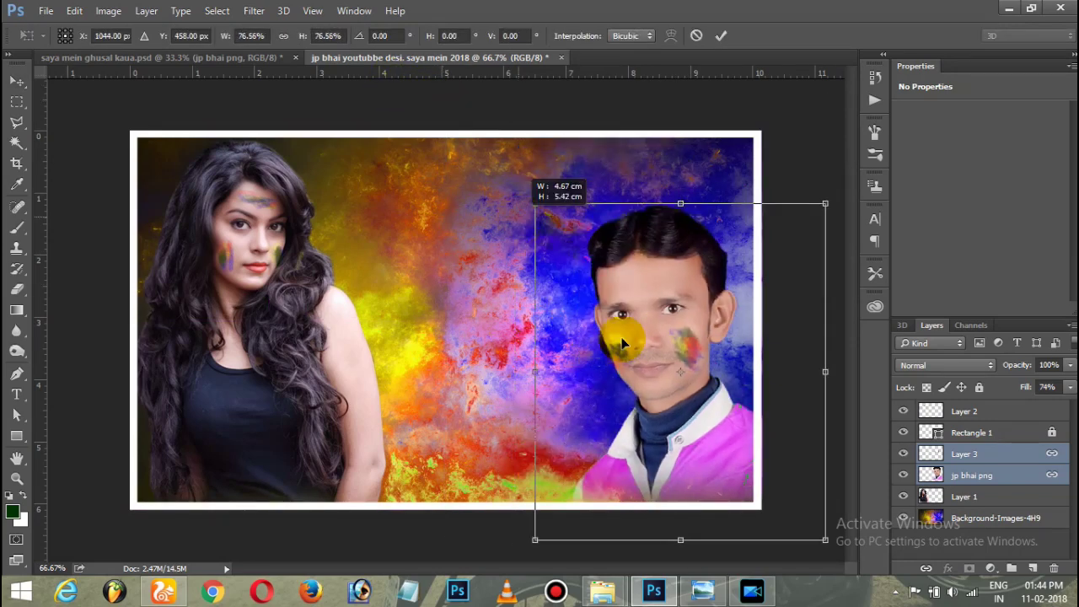
{"action": "left_click_drag", "start_coordinate": [641, 352], "coordinate": [629, 381]}
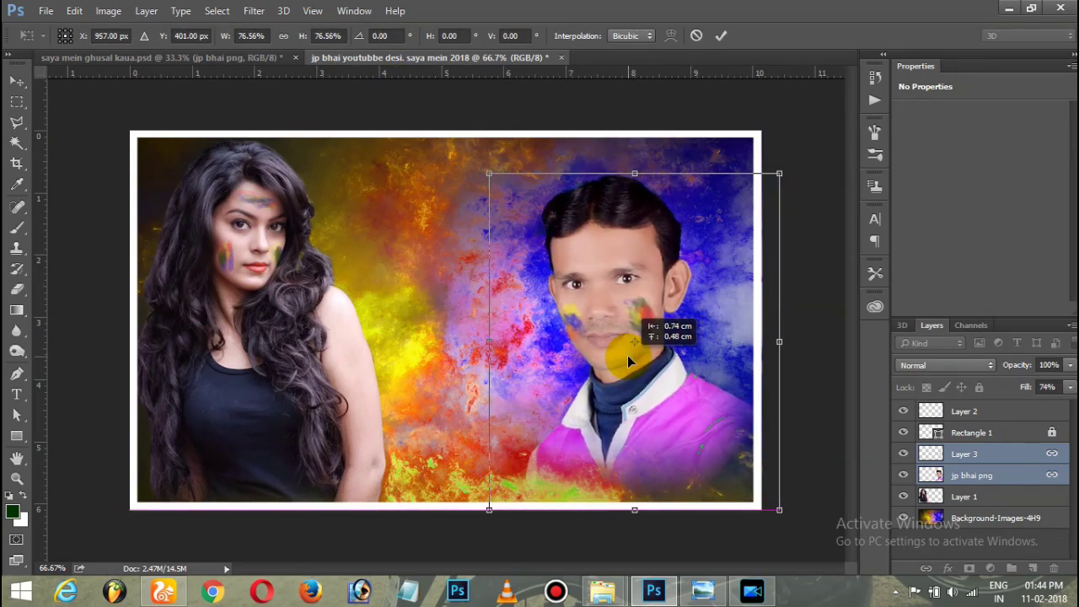
{"action": "key", "text": "Return"}
Shrink the woman's photo into the thumbnail's lower-left corner
{"action": "left_click", "coordinate": [312, 333]}
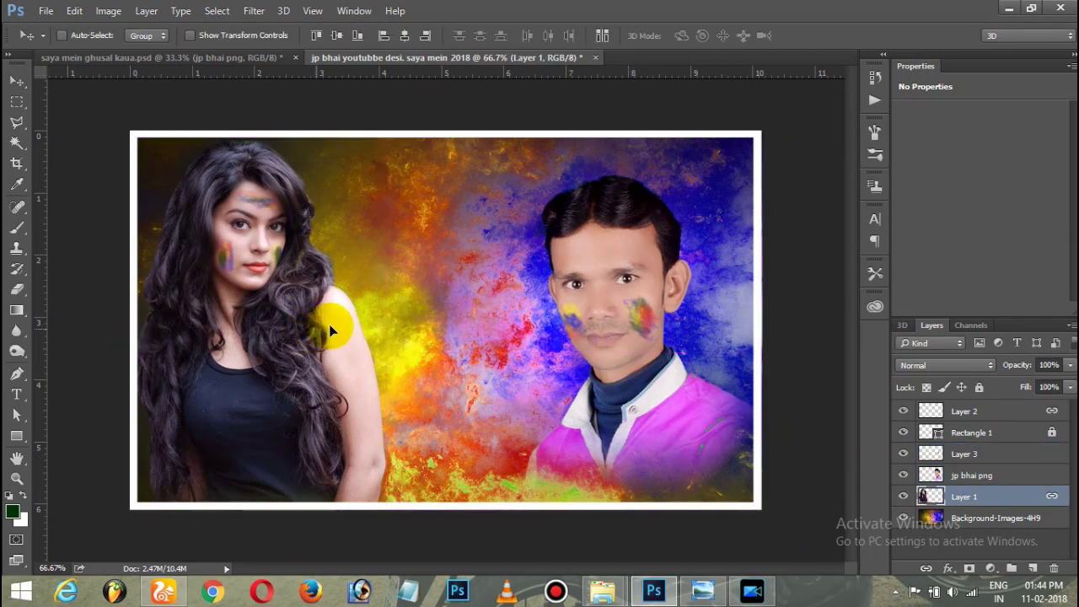
{"action": "key", "text": "ctrl+t"}
{"action": "left_click_drag", "start_coordinate": [387, 137], "coordinate": [324, 275]}
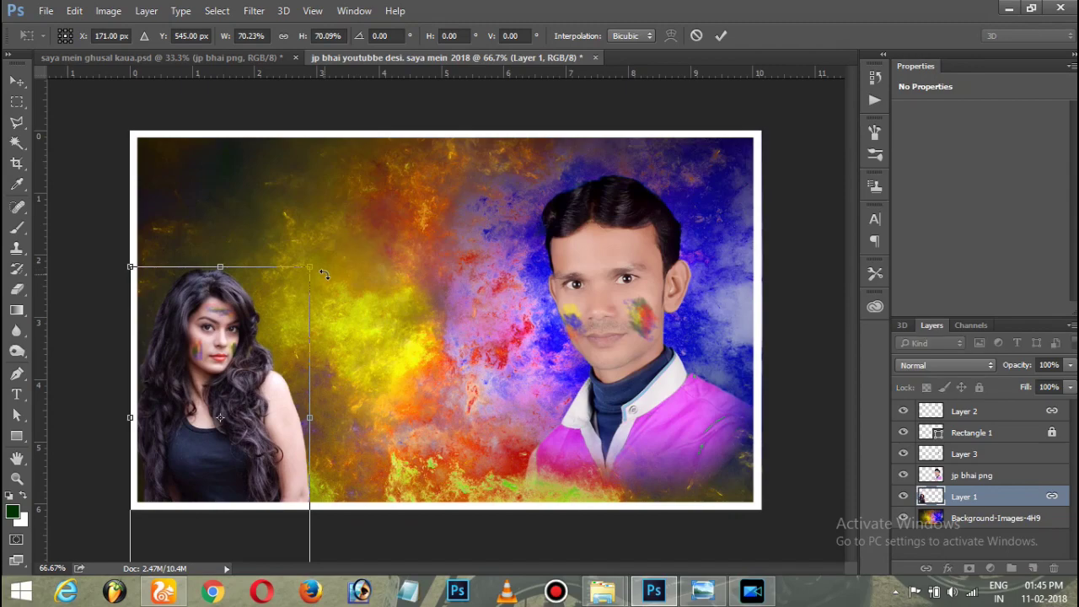
{"action": "key", "text": "Return"}
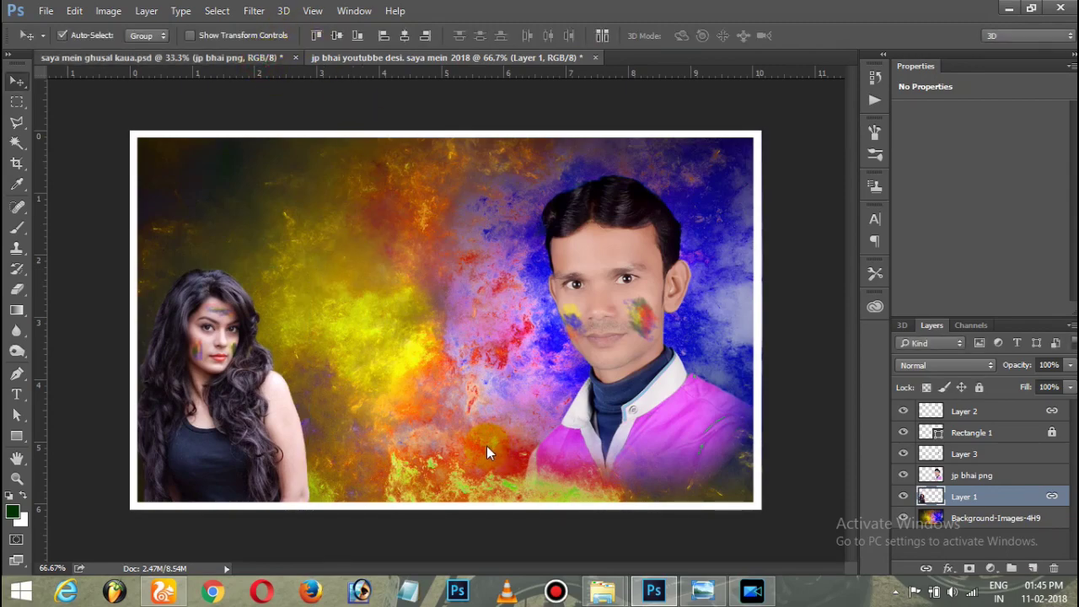
{"action": "key", "text": "ctrl+Tab"}
{"action": "left_click_drag", "start_coordinate": [444, 253], "coordinate": [477, 59]}
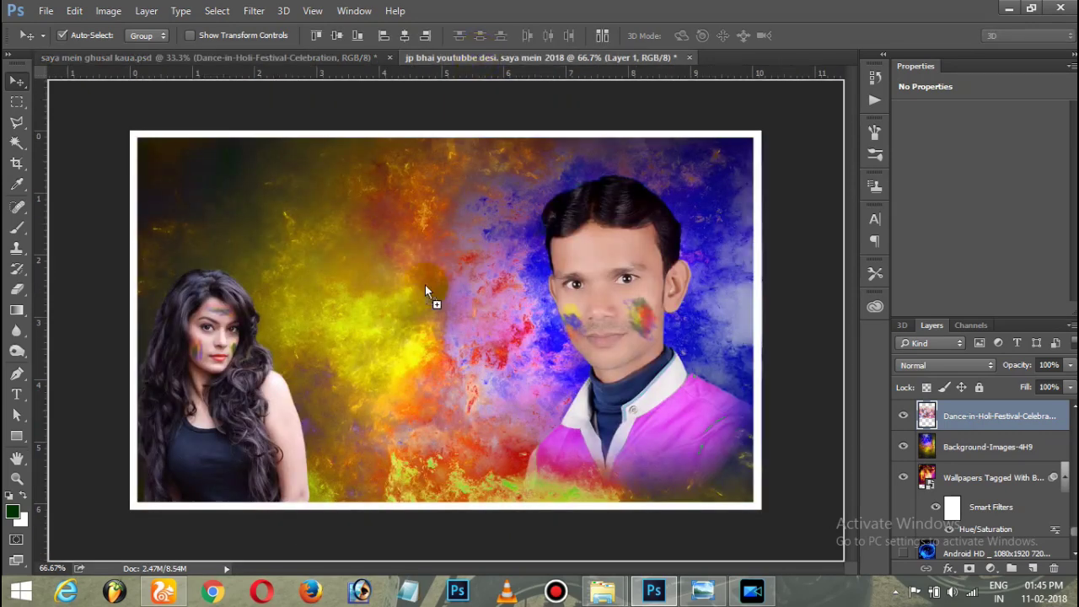
Bring the Holi dance crowd photo into the thumbnail, scaled to about 72%
{"action": "mouse_move", "coordinate": [478, 59]}
{"action": "left_mouse_down"}
{"action": "mouse_move", "coordinate": [428, 328]}
{"action": "mouse_move", "coordinate": [436, 317]}
{"action": "left_mouse_up"}
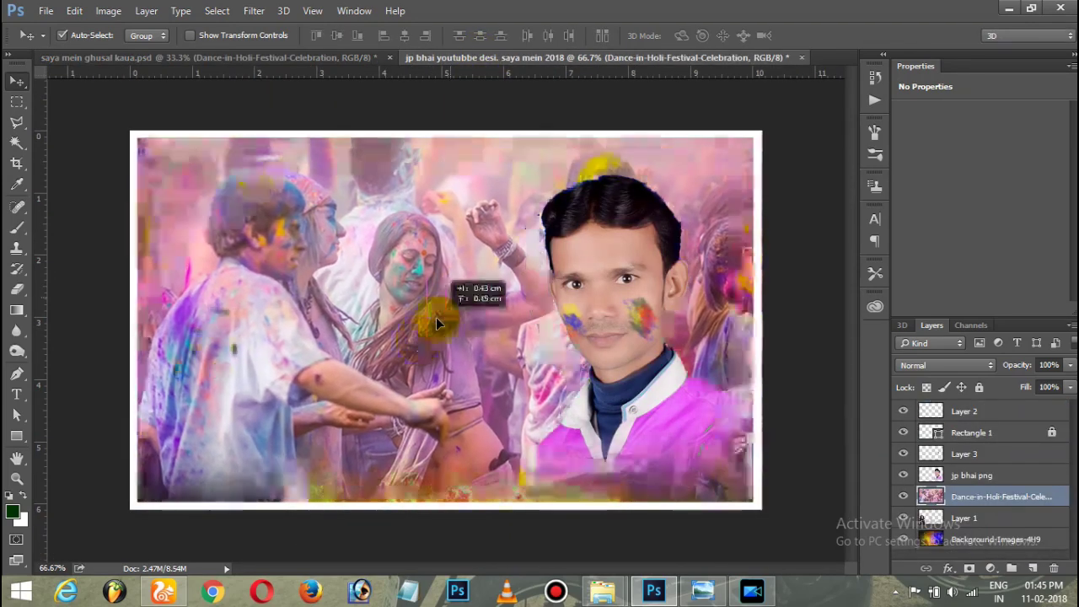
{"action": "key", "text": "ctrl+t"}
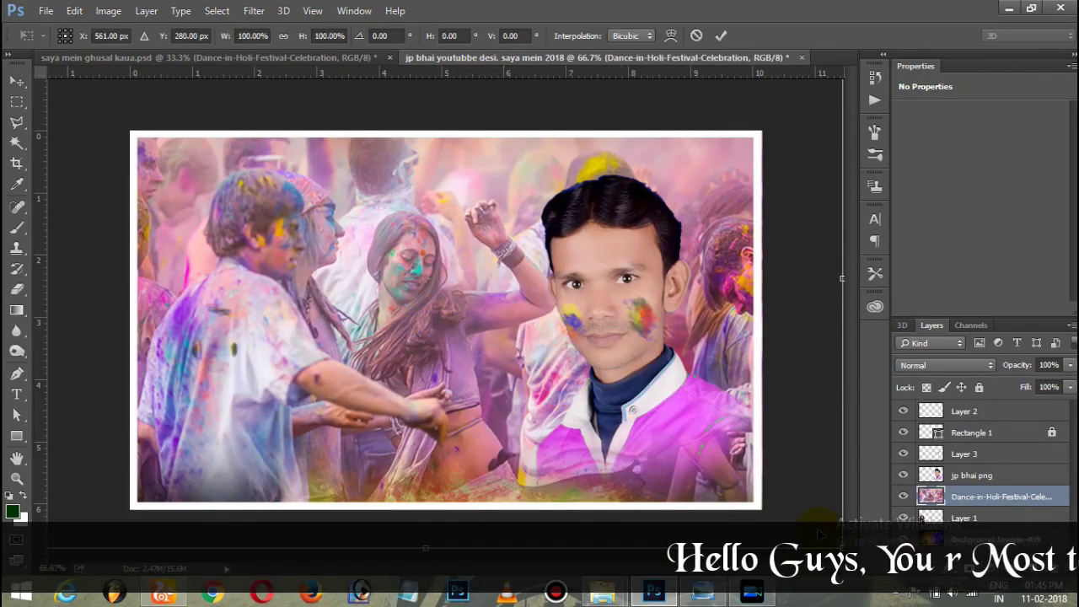
{"action": "key", "text": "ctrl+minus"}
{"action": "left_click_drag", "start_coordinate": [748, 83], "coordinate": [605, 246]}
{"action": "key", "text": "Return"}
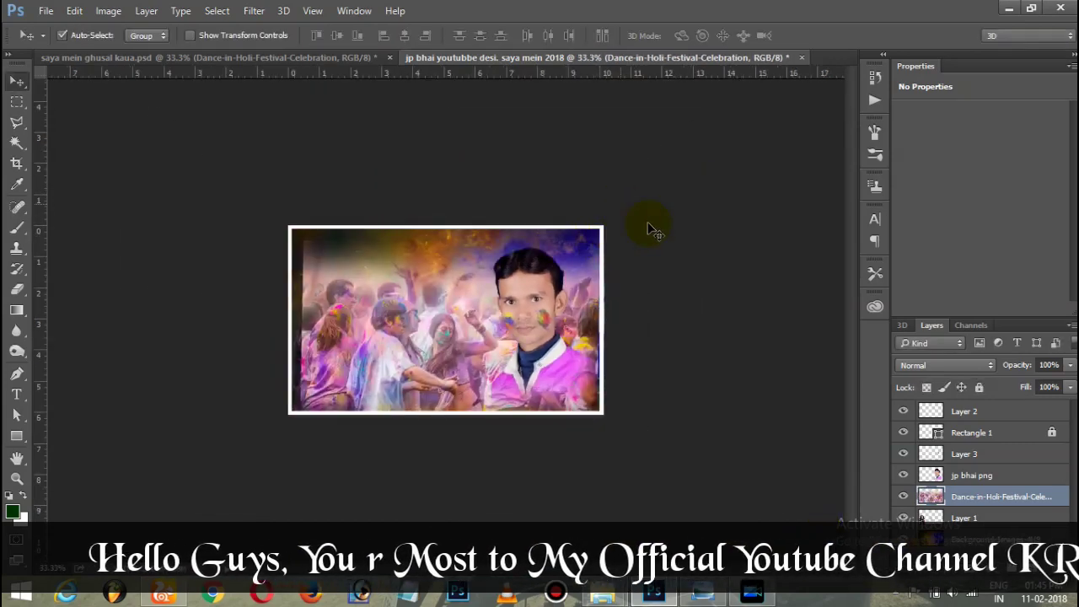
{"action": "left_click_drag", "start_coordinate": [463, 318], "coordinate": [451, 327]}
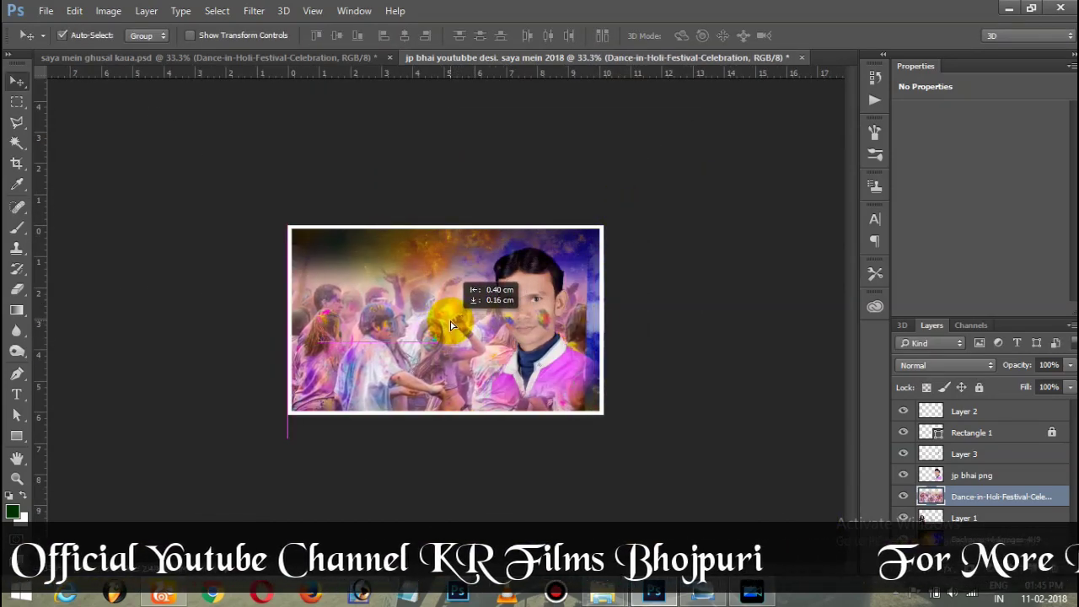
Stack the crowd photo behind the people and enlarge it to about 108%
{"action": "key", "text": "ctrl+bracketleft"}
{"action": "key", "text": "ctrl+bracketleft"}
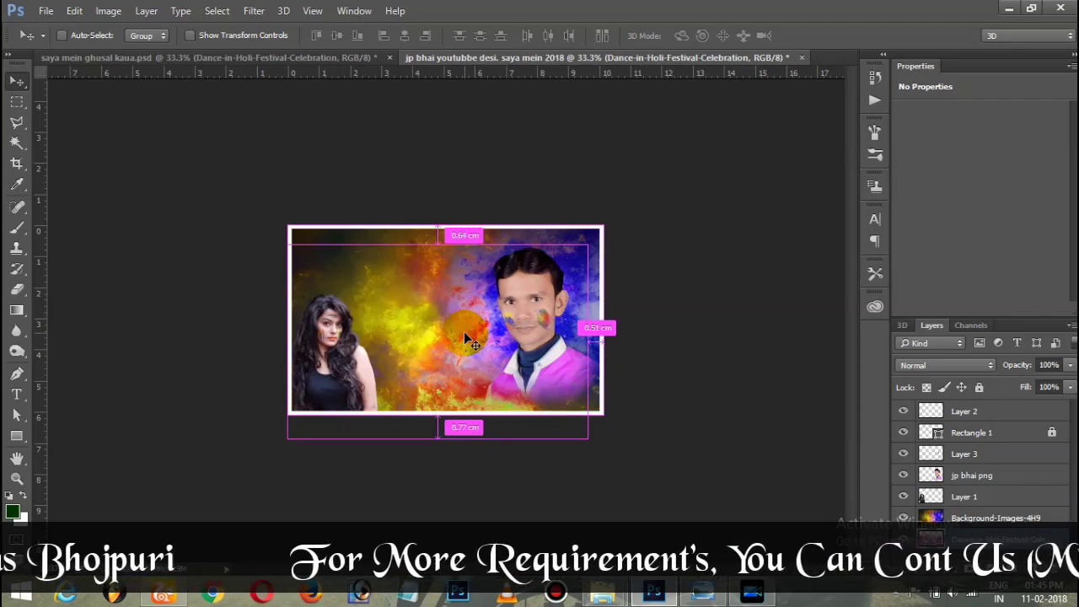
{"action": "key", "text": "ctrl+bracketright"}
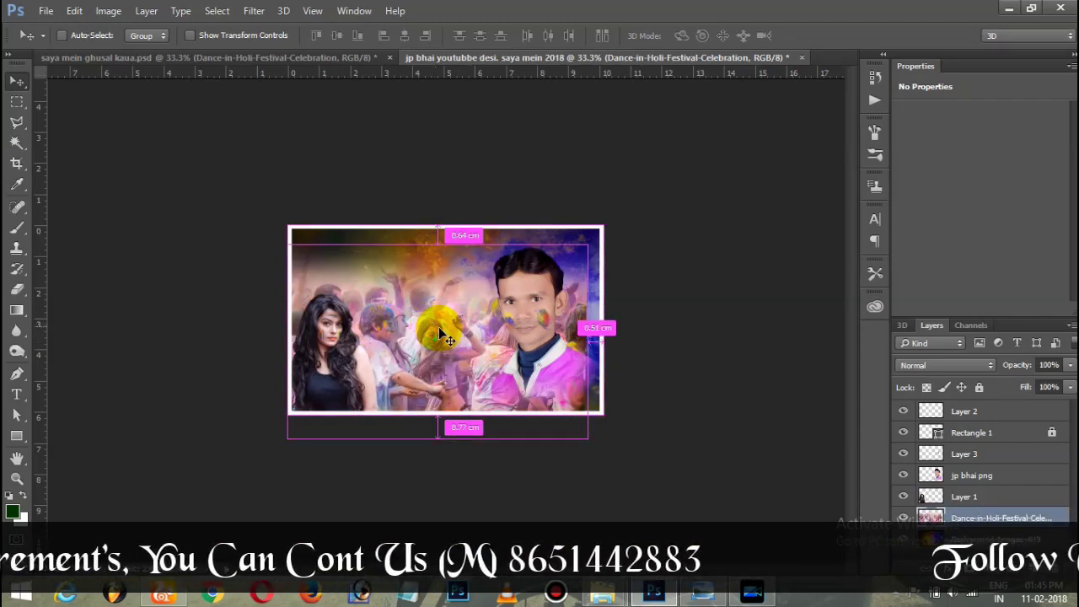
{"action": "key", "text": "ctrl+t"}
{"action": "left_click_drag", "start_coordinate": [586, 245], "coordinate": [609, 229]}
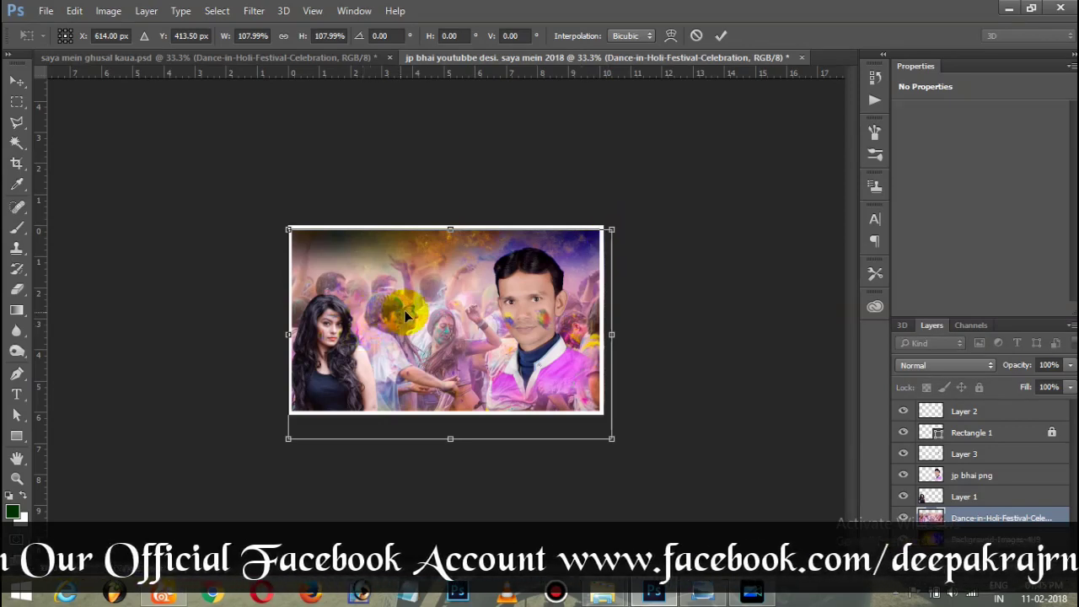
{"action": "left_click_drag", "start_coordinate": [406, 311], "coordinate": [408, 299]}
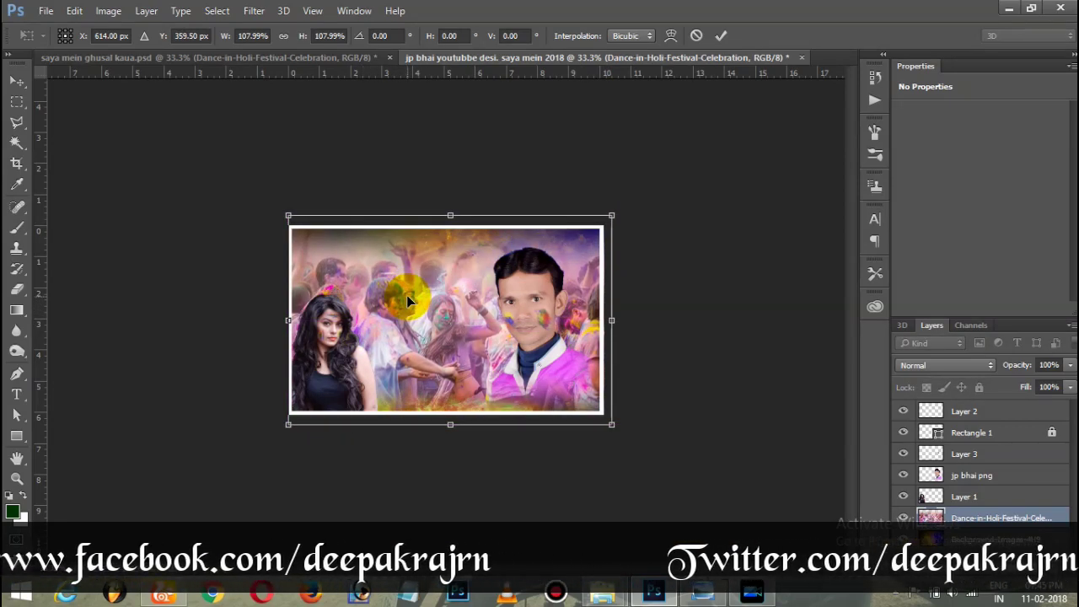
Commit the crowd photo resize and enlarge the man's photo to about 107%
{"action": "key", "text": "Return"}
{"action": "mouse_move", "coordinate": [539, 301]}
{"action": "left_mouse_down"}
{"action": "mouse_move", "coordinate": [540, 312]}
{"action": "mouse_move", "coordinate": [536, 304]}
{"action": "left_mouse_up"}
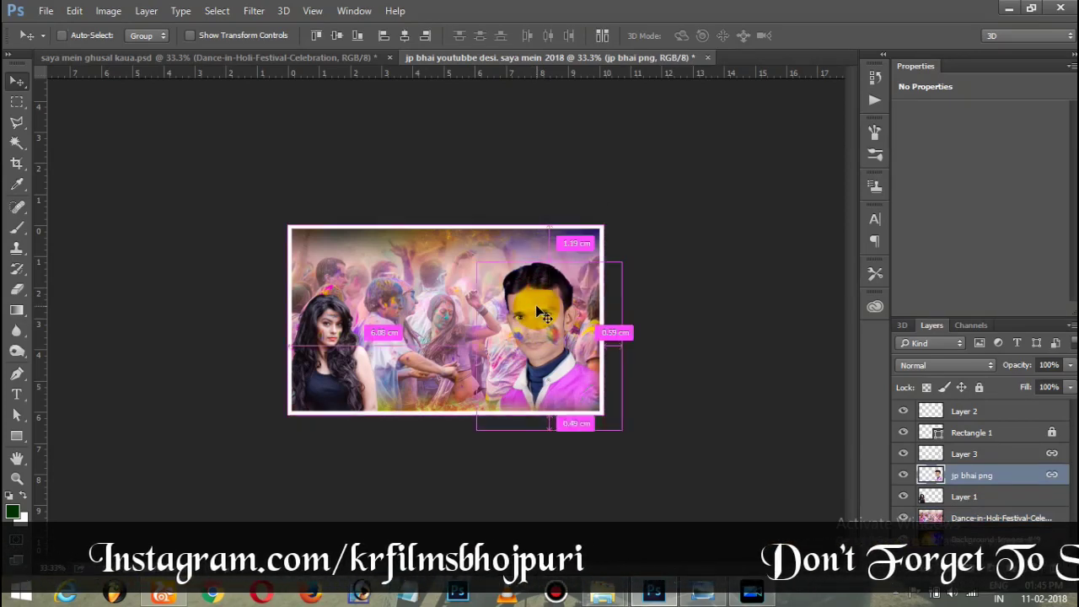
{"action": "key", "text": "ctrl+t"}
{"action": "left_click_drag", "start_coordinate": [462, 248], "coordinate": [460, 245]}
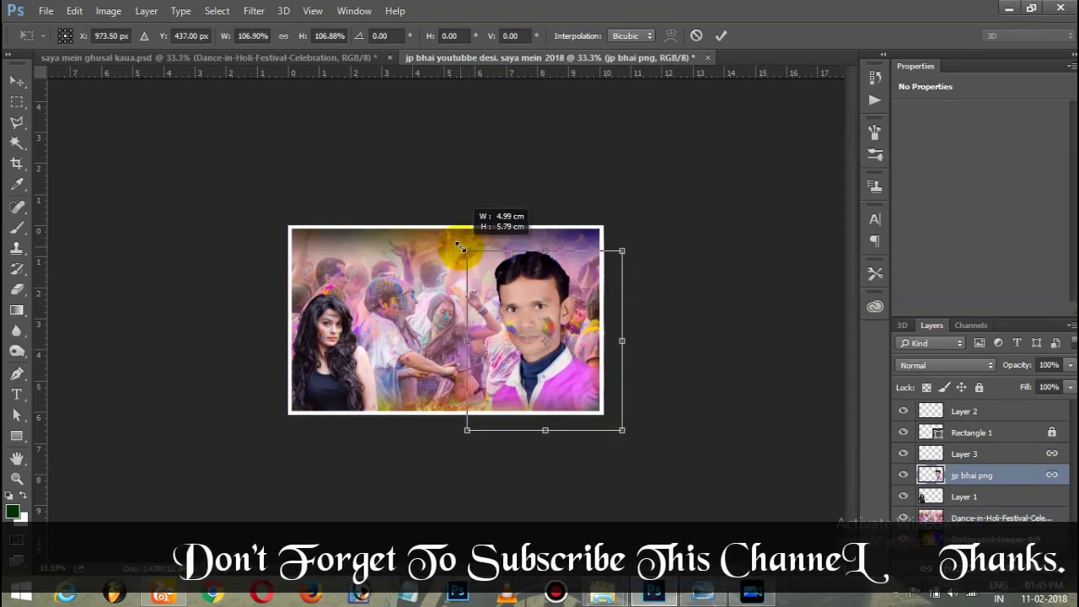
{"action": "double_click", "coordinate": [366, 390]}
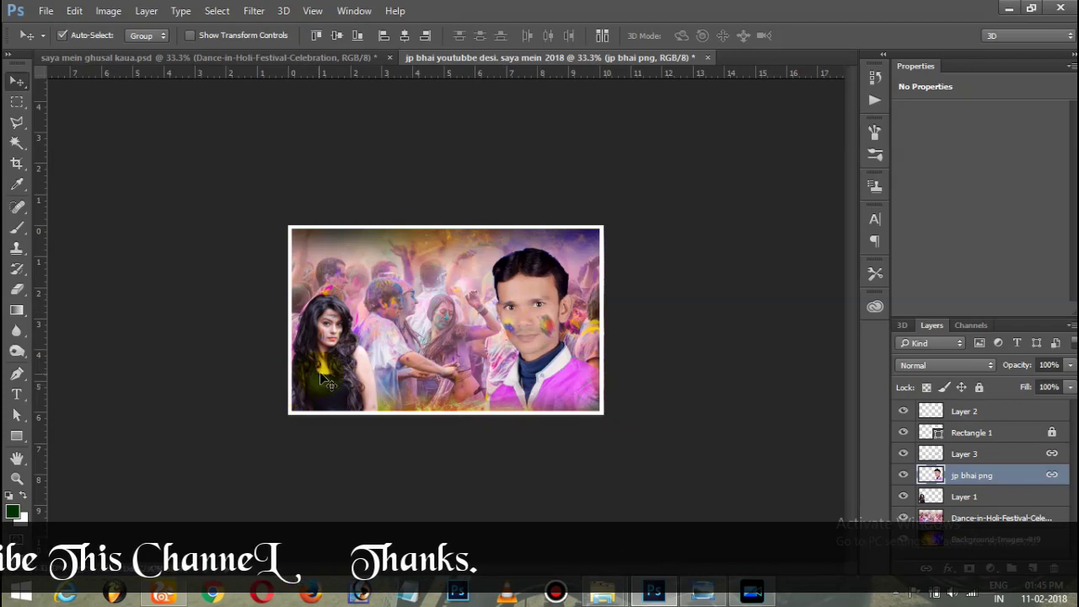
Enlarge the woman's photo to about 110% and shift it up and right
{"action": "left_click", "coordinate": [367, 390]}
{"action": "key", "text": "ctrl+t"}
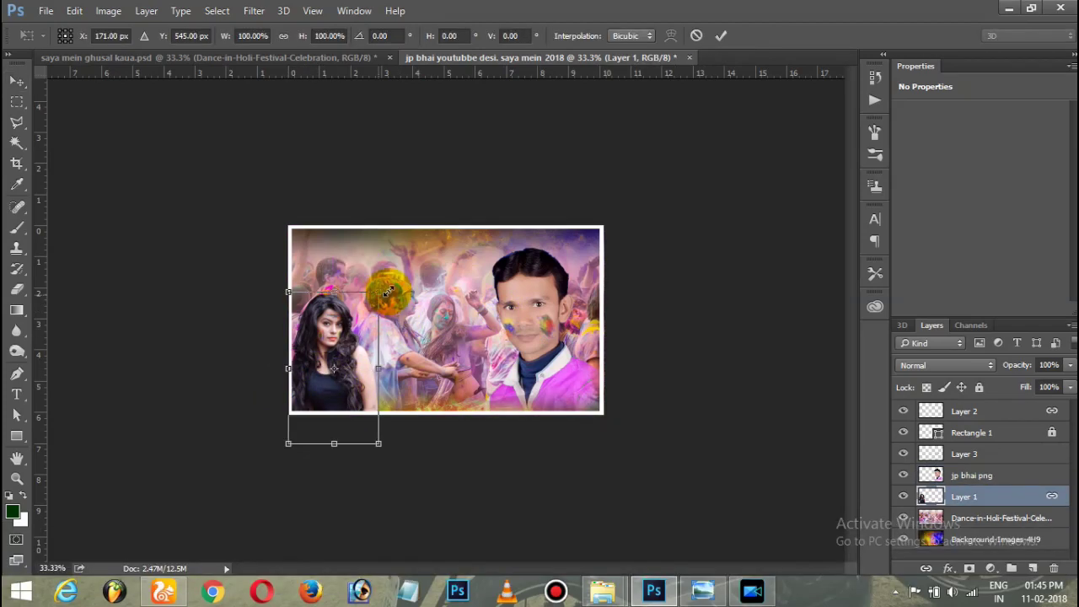
{"action": "left_click_drag", "start_coordinate": [378, 295], "coordinate": [387, 276]}
{"action": "mouse_move", "coordinate": [358, 338]}
{"action": "left_mouse_down"}
{"action": "mouse_move", "coordinate": [366, 325]}
{"action": "mouse_move", "coordinate": [359, 329]}
{"action": "left_mouse_up"}
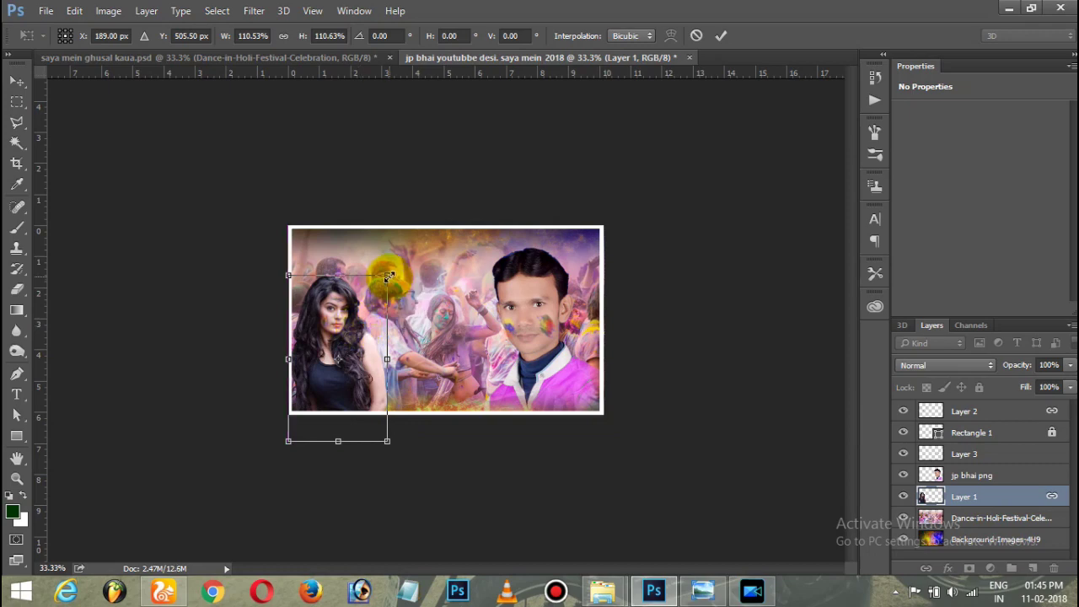
{"action": "key", "text": "Return"}
{"action": "key", "text": "ctrl+plus"}
{"action": "key", "text": "ctrl+plus"}
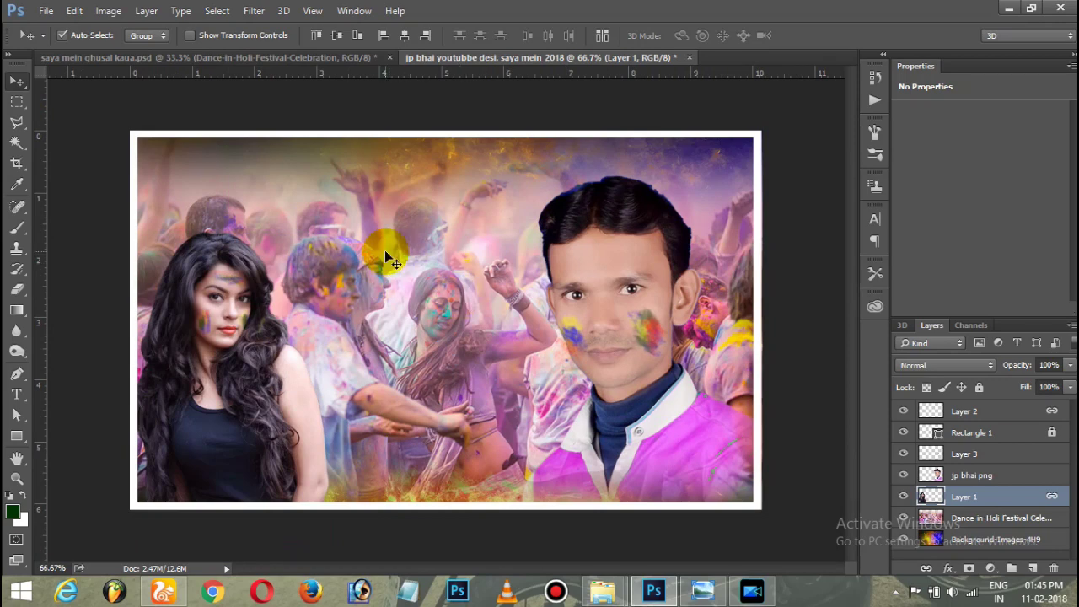
Copy the Hindi title 'साया में घुसल कौआ' from the poster onto the thumbnail
{"action": "left_click", "coordinate": [333, 61]}
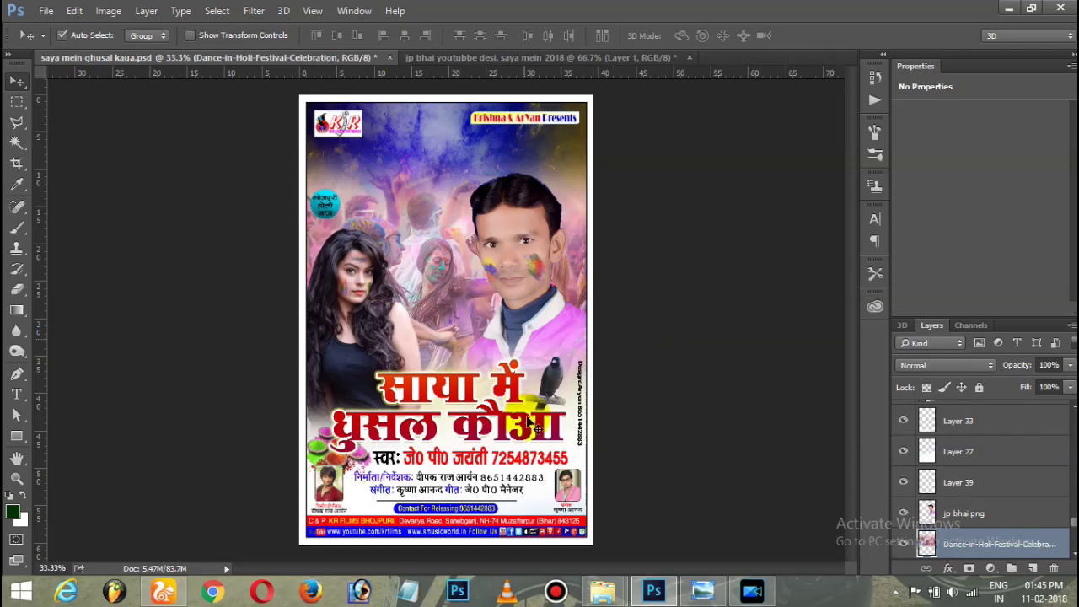
{"action": "left_click_drag", "start_coordinate": [462, 409], "coordinate": [508, 75]}
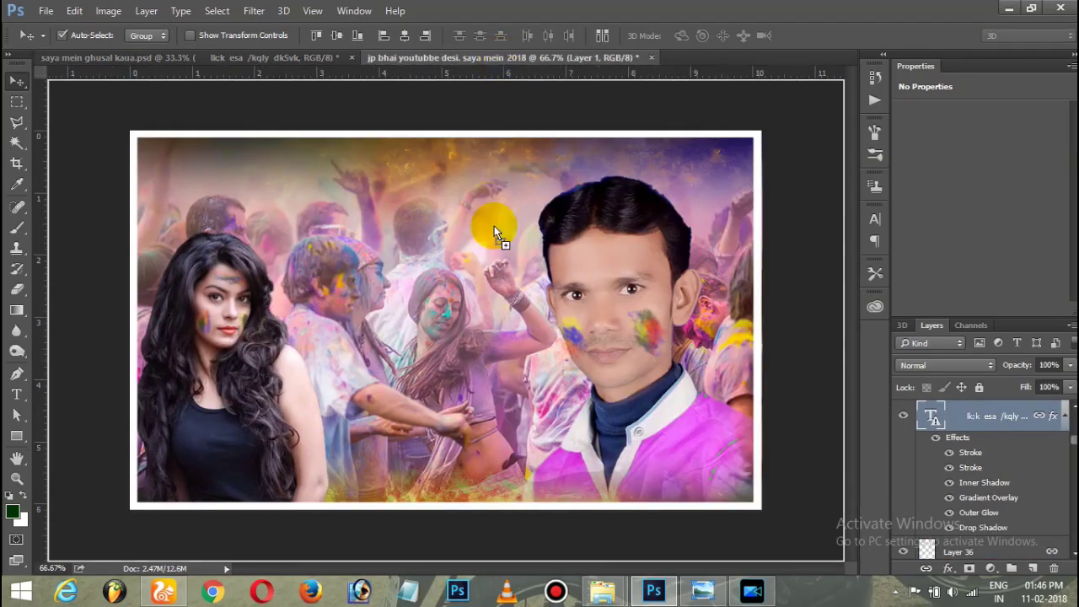
{"action": "mouse_move", "coordinate": [508, 74]}
{"action": "left_mouse_down"}
{"action": "mouse_move", "coordinate": [472, 341]}
{"action": "mouse_move", "coordinate": [460, 364]}
{"action": "left_mouse_up"}
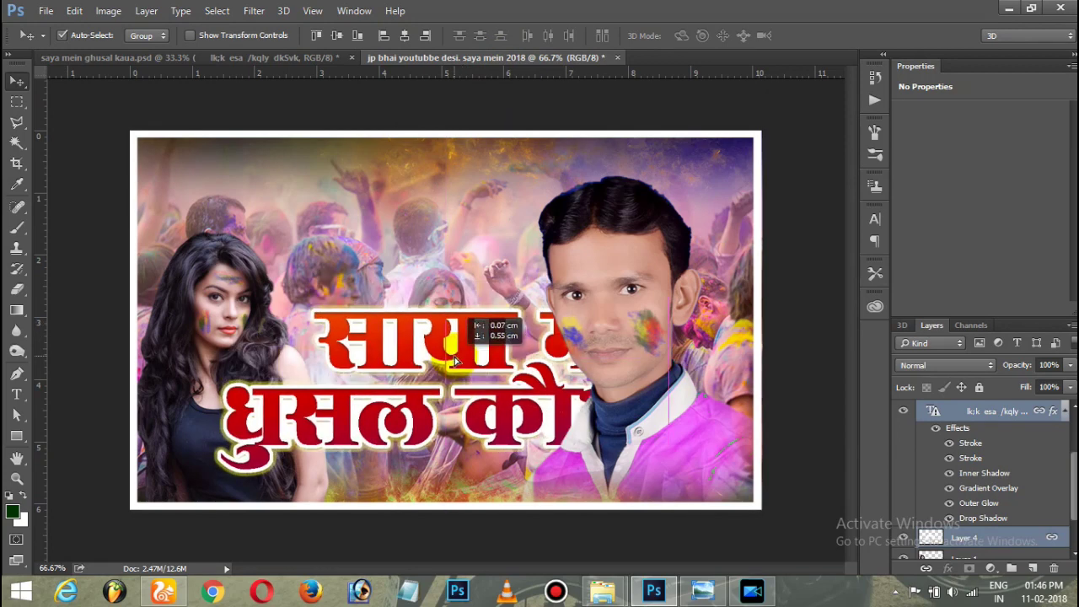
{"action": "key", "text": "ctrl+minus"}
{"action": "key", "text": "ctrl+minus"}
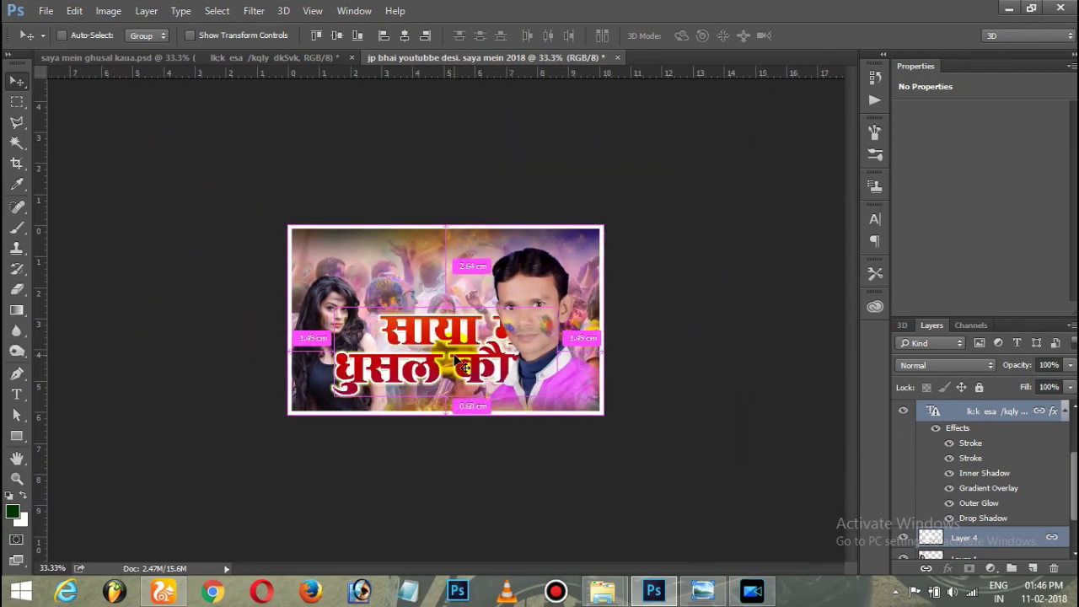
{"action": "left_click_drag", "start_coordinate": [453, 356], "coordinate": [456, 355]}
{"action": "left_click", "coordinate": [490, 258]}
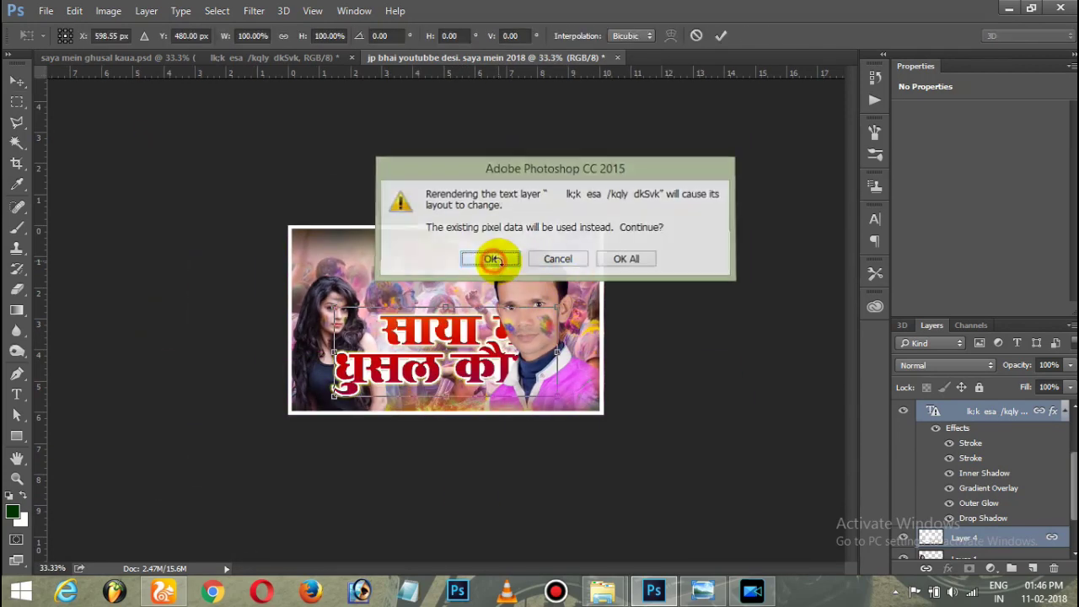
Scale the title to about 67%, fine-tune its position, and reposition the woman's photo
{"action": "key", "text": "ctrl+t"}
{"action": "mouse_move", "coordinate": [511, 316]}
{"action": "left_mouse_down"}
{"action": "mouse_move", "coordinate": [504, 351]}
{"action": "mouse_move", "coordinate": [488, 359]}
{"action": "left_mouse_up"}
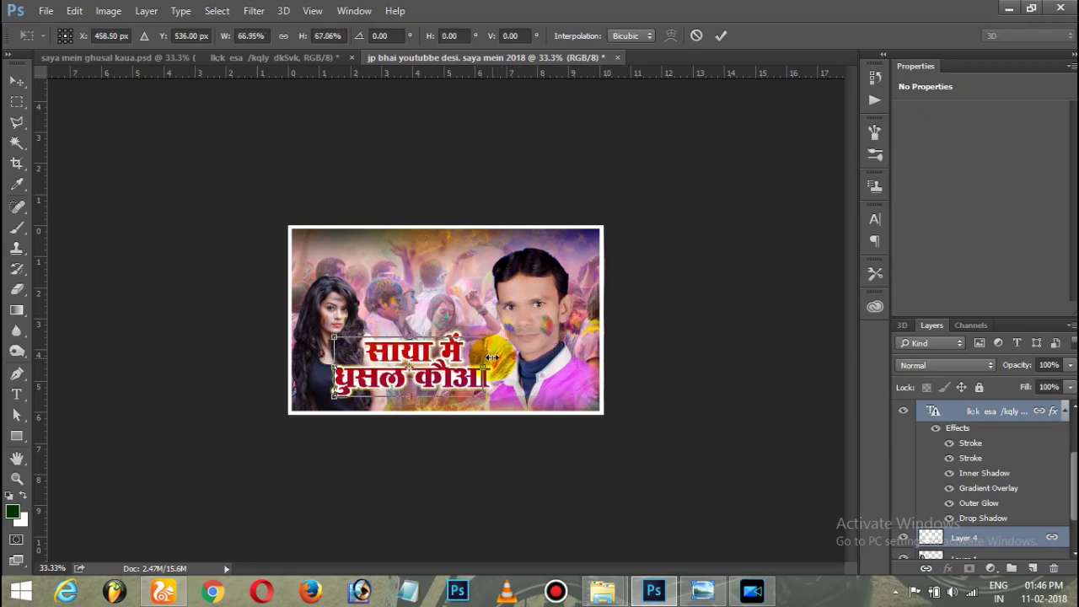
{"action": "key", "text": "Return"}
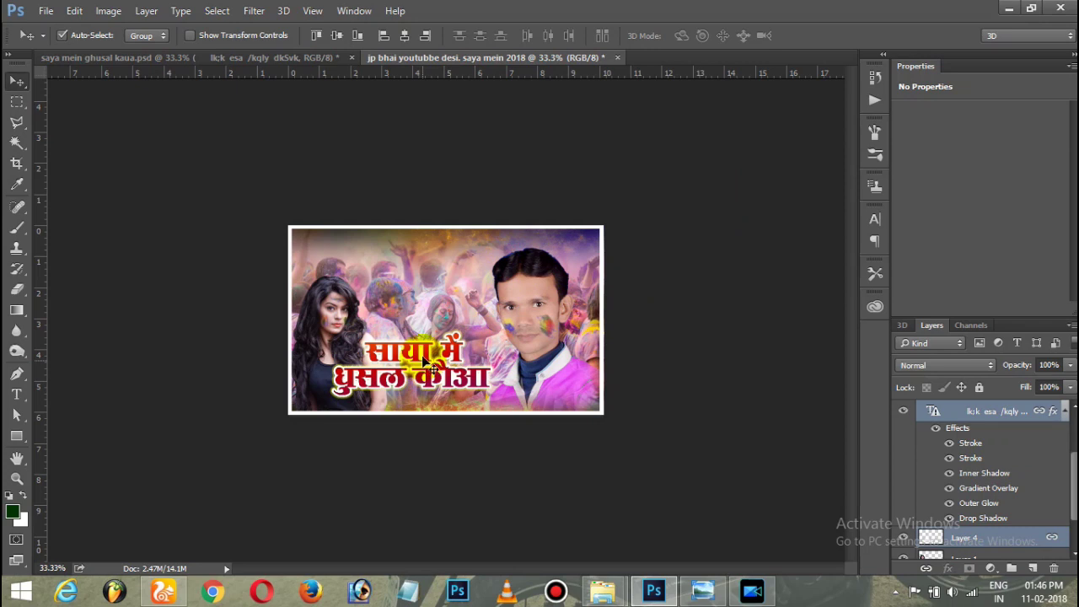
{"action": "left_click_drag", "start_coordinate": [432, 369], "coordinate": [460, 361]}
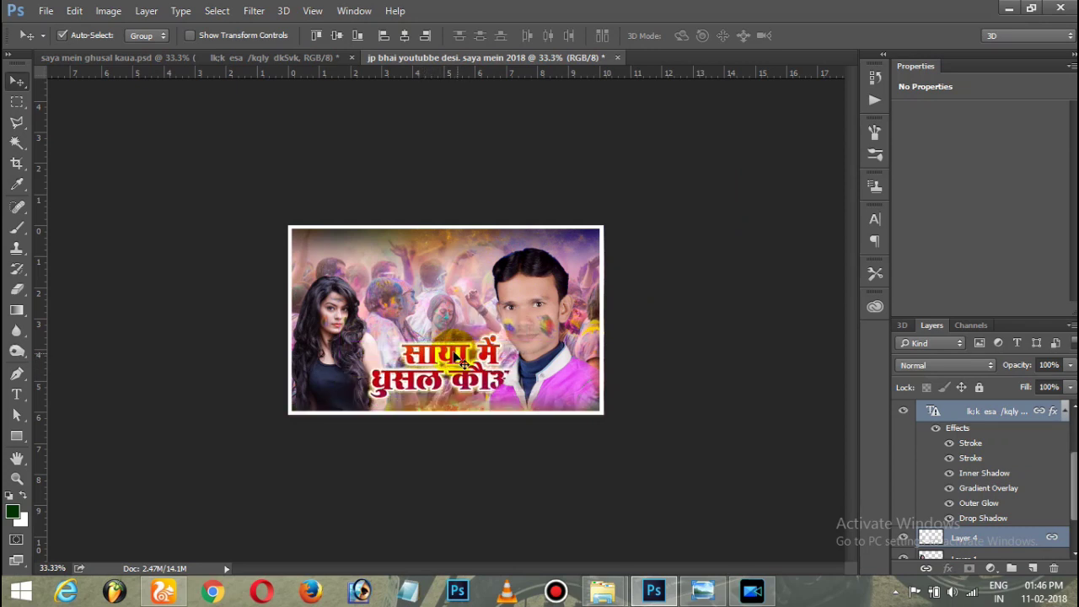
{"action": "left_click_drag", "start_coordinate": [460, 360], "coordinate": [430, 356]}
{"action": "left_click_drag", "start_coordinate": [346, 333], "coordinate": [341, 319]}
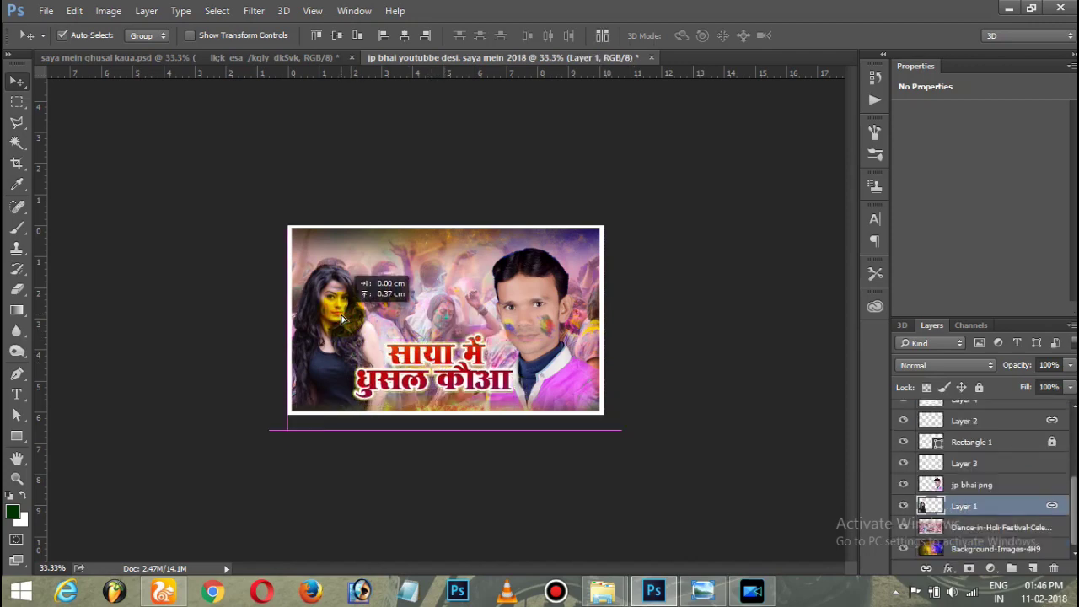
Copy the singer credit line from the poster onto the thumbnail
{"action": "left_click", "coordinate": [284, 57]}
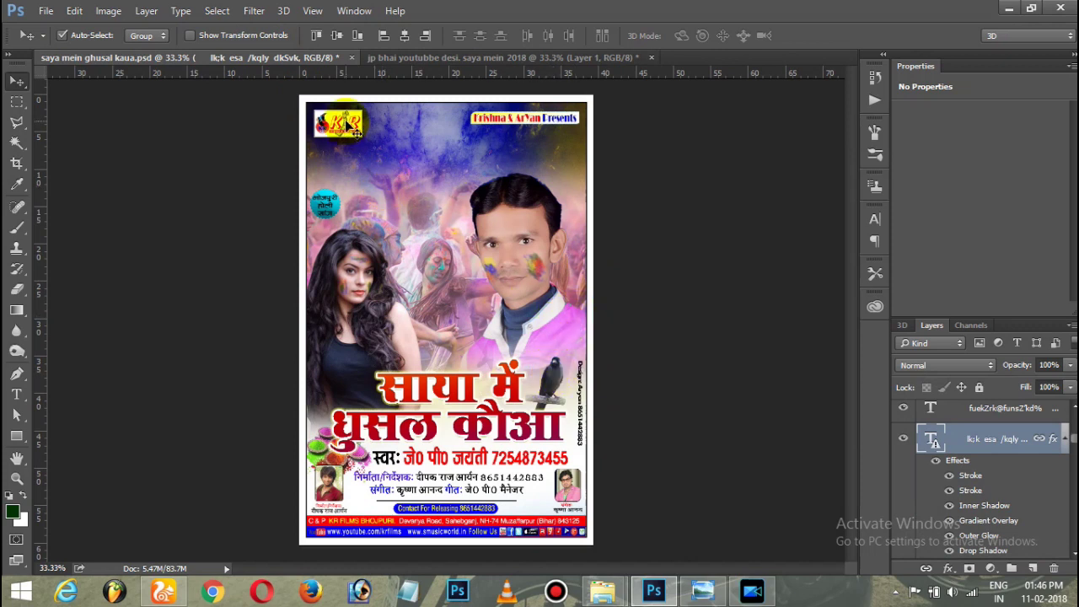
{"action": "left_click_drag", "start_coordinate": [396, 458], "coordinate": [529, 64]}
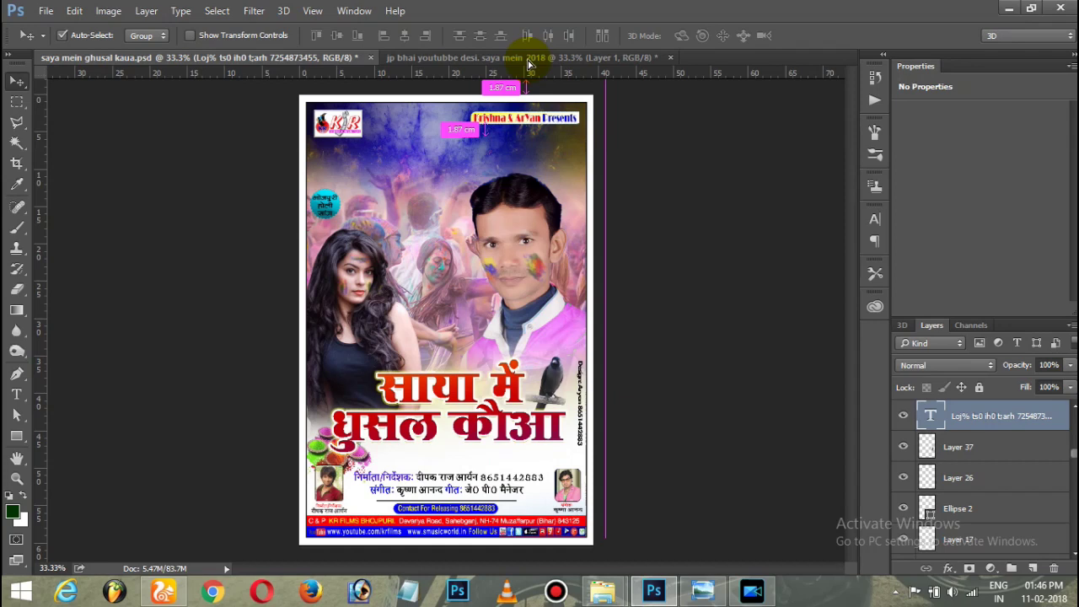
{"action": "left_click_drag", "start_coordinate": [530, 64], "coordinate": [501, 210]}
{"action": "left_click_drag", "start_coordinate": [409, 390], "coordinate": [409, 392]}
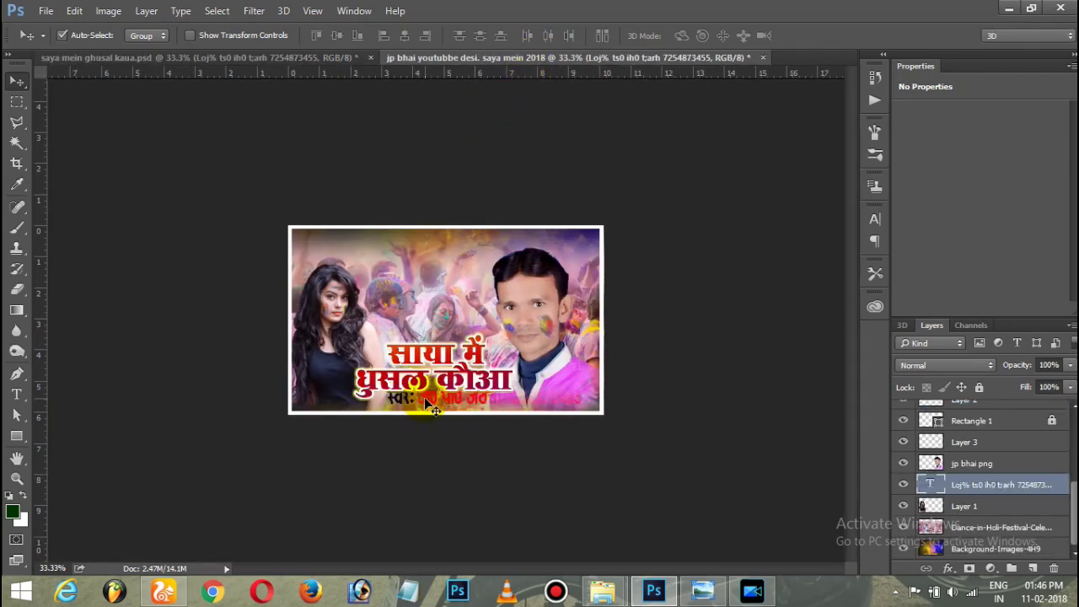
{"action": "left_click_drag", "start_coordinate": [424, 408], "coordinate": [416, 414]}
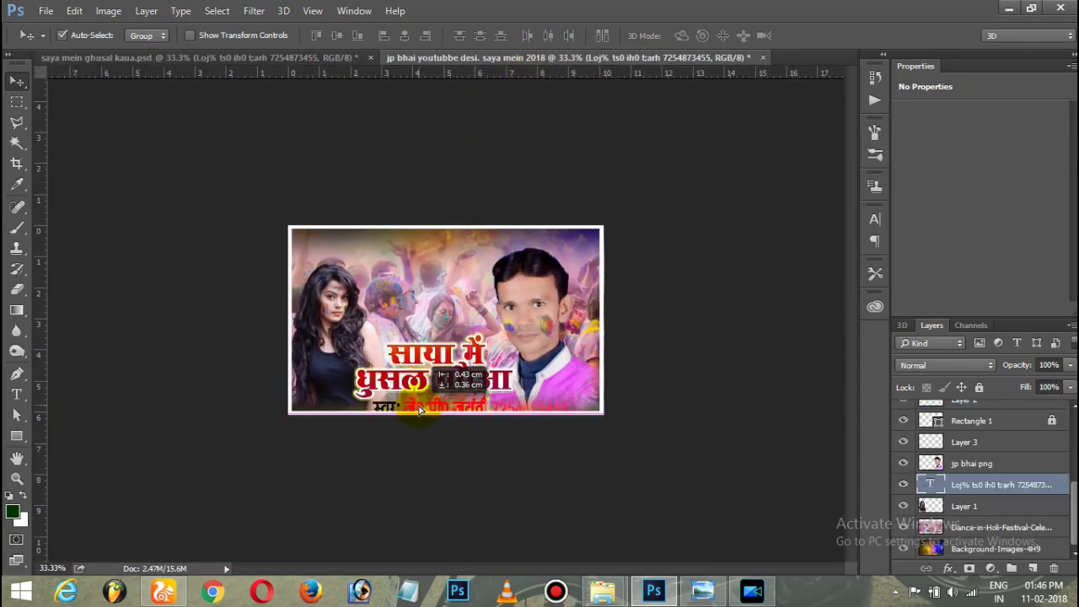
Set the credit text colour to black in the Character panel
{"action": "left_click", "coordinate": [877, 218]}
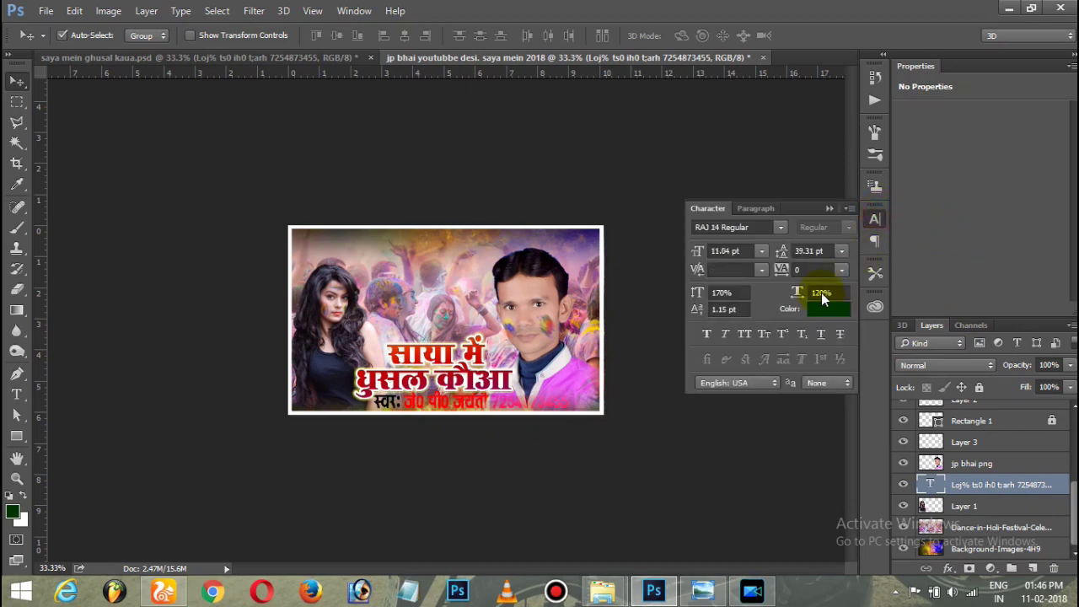
{"action": "left_click", "coordinate": [821, 309]}
{"action": "left_click_drag", "start_coordinate": [719, 182], "coordinate": [605, 108]}
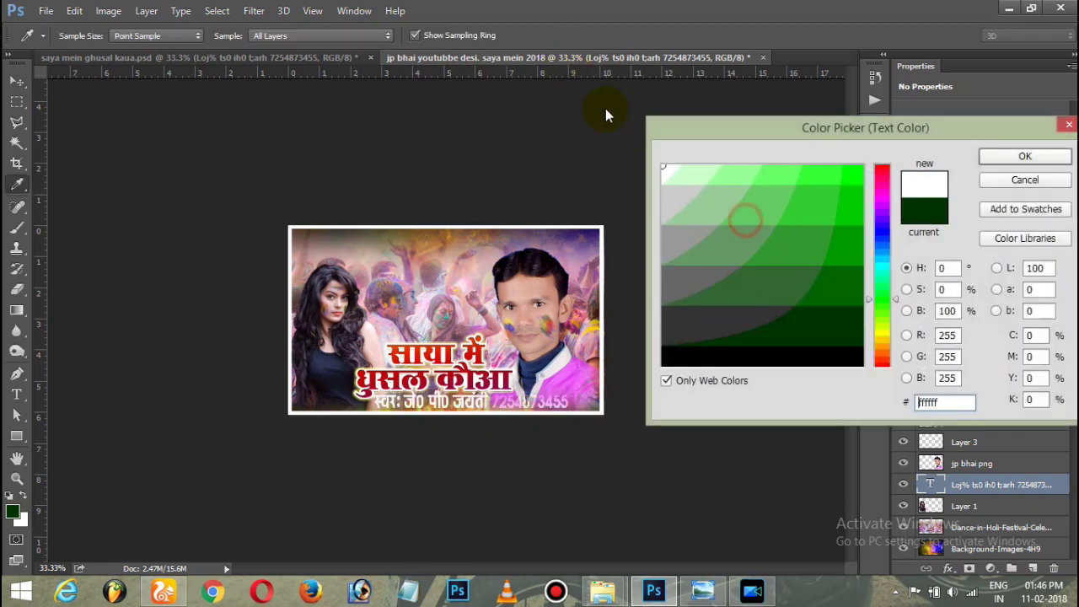
{"action": "left_click_drag", "start_coordinate": [842, 338], "coordinate": [872, 388]}
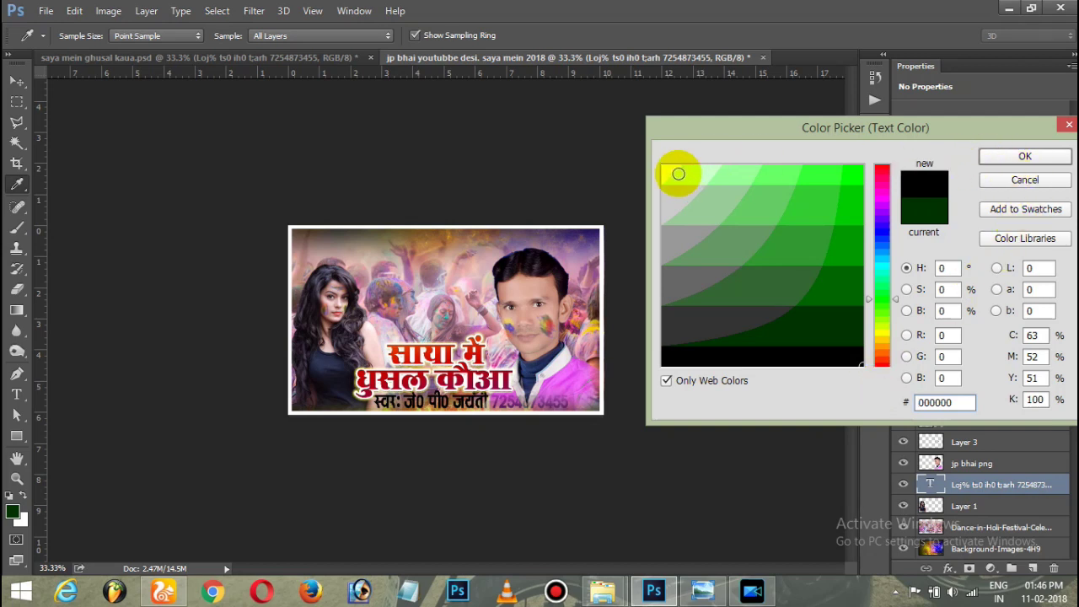
{"action": "left_click_drag", "start_coordinate": [679, 174], "coordinate": [624, 121]}
{"action": "left_click_drag", "start_coordinate": [830, 363], "coordinate": [869, 371]}
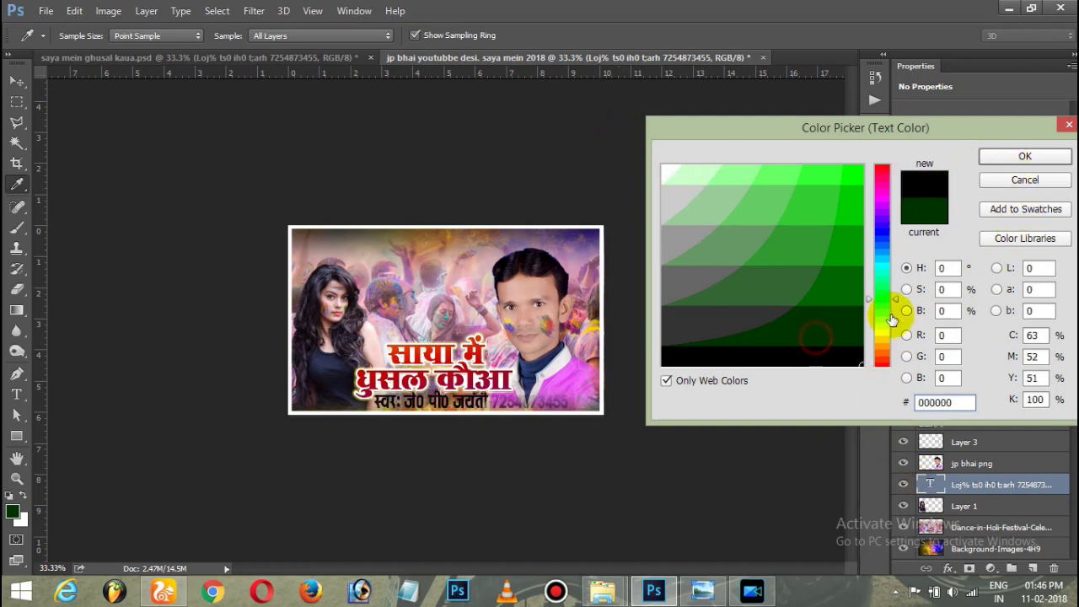
{"action": "left_click", "coordinate": [885, 226]}
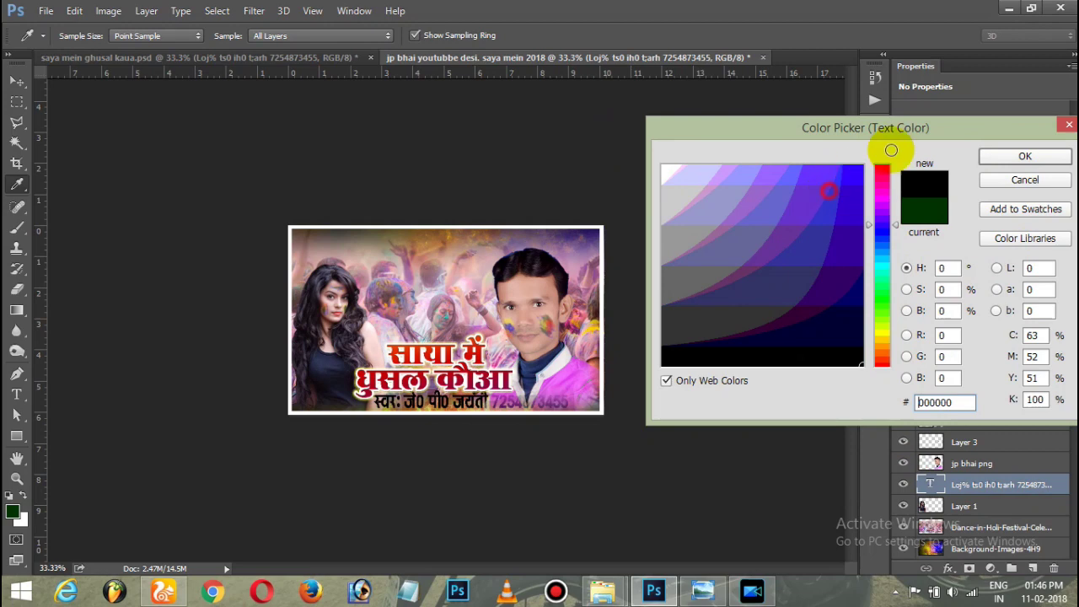
{"action": "left_click", "coordinate": [860, 167]}
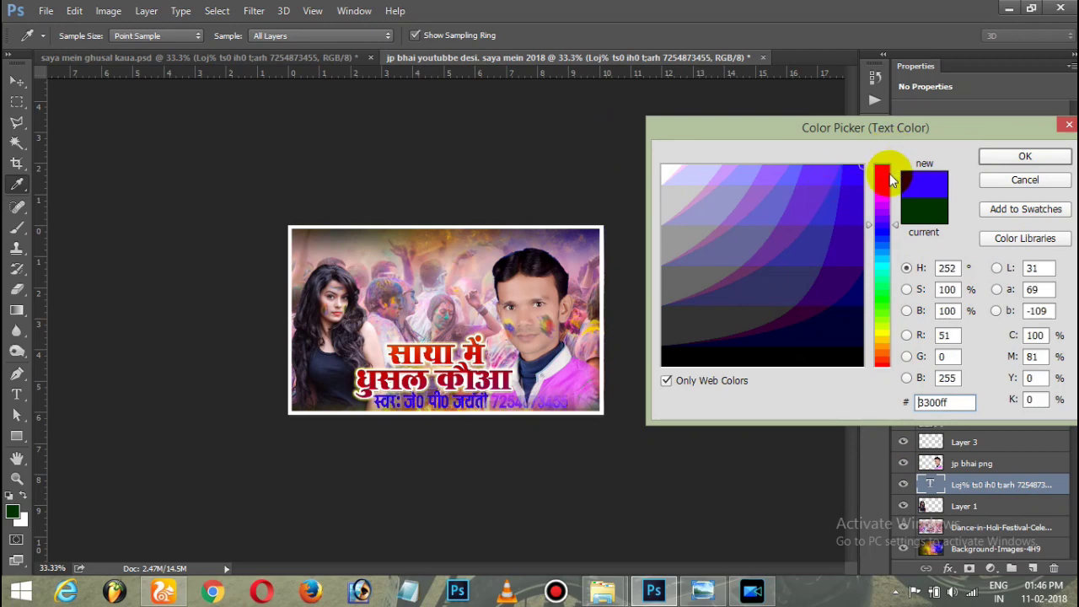
{"action": "left_click", "coordinate": [881, 334]}
{"action": "left_click", "coordinate": [826, 347]}
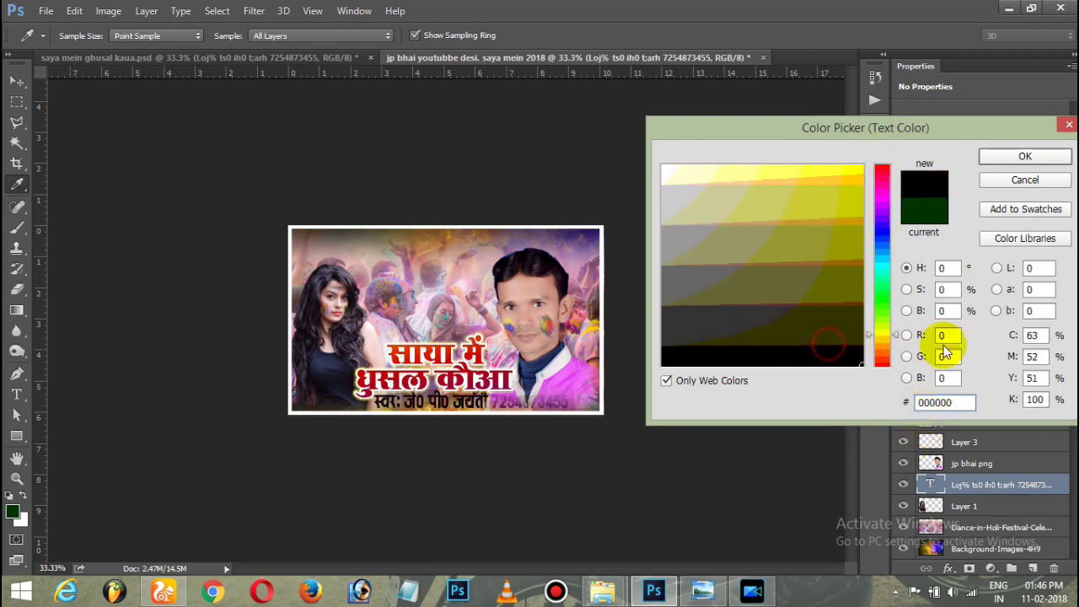
{"action": "left_click", "coordinate": [1040, 155]}
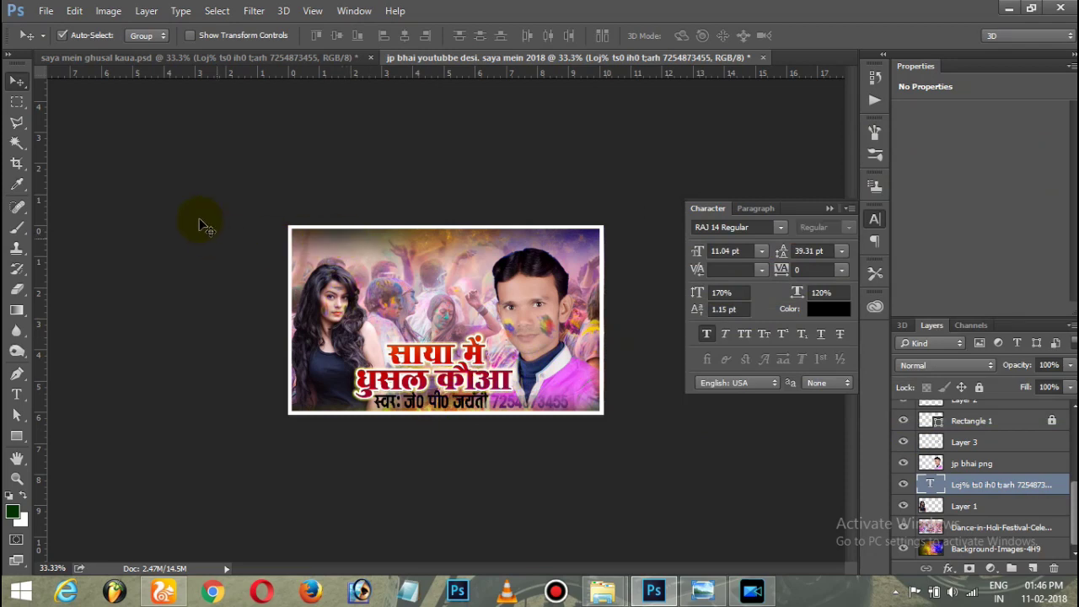
Bring the credit line to the front, scale it to about 80%, and place it along the bottom
{"action": "right_click", "coordinate": [21, 83]}
{"action": "key", "text": "ctrl+bracketright"}
{"action": "key", "text": "ctrl+bracketright"}
{"action": "key", "text": "ctrl+bracketright"}
{"action": "key", "text": "ctrl+bracketright"}
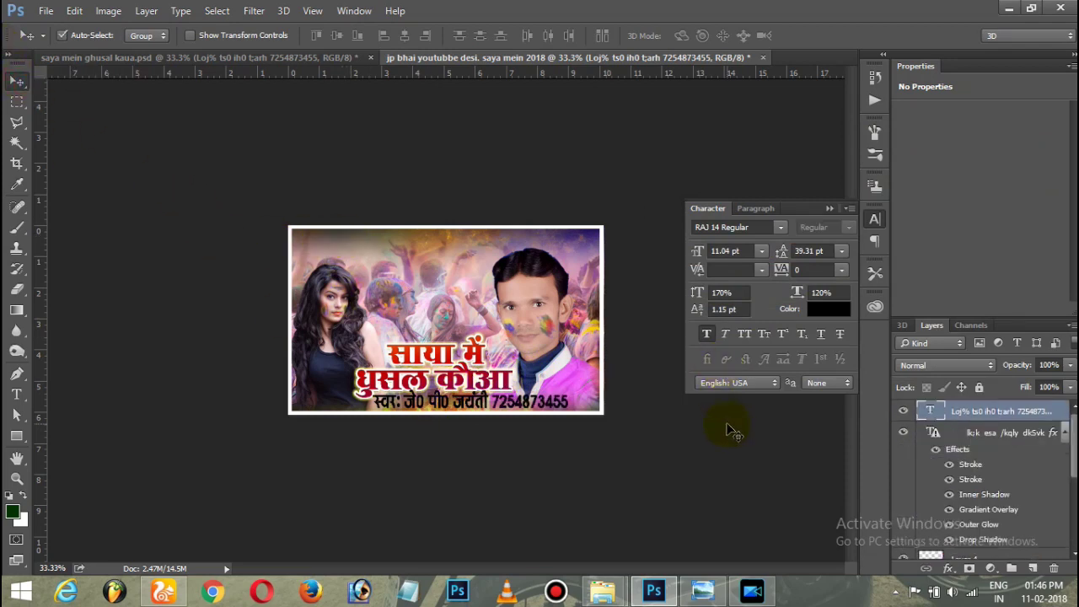
{"action": "key", "text": "ctrl+t"}
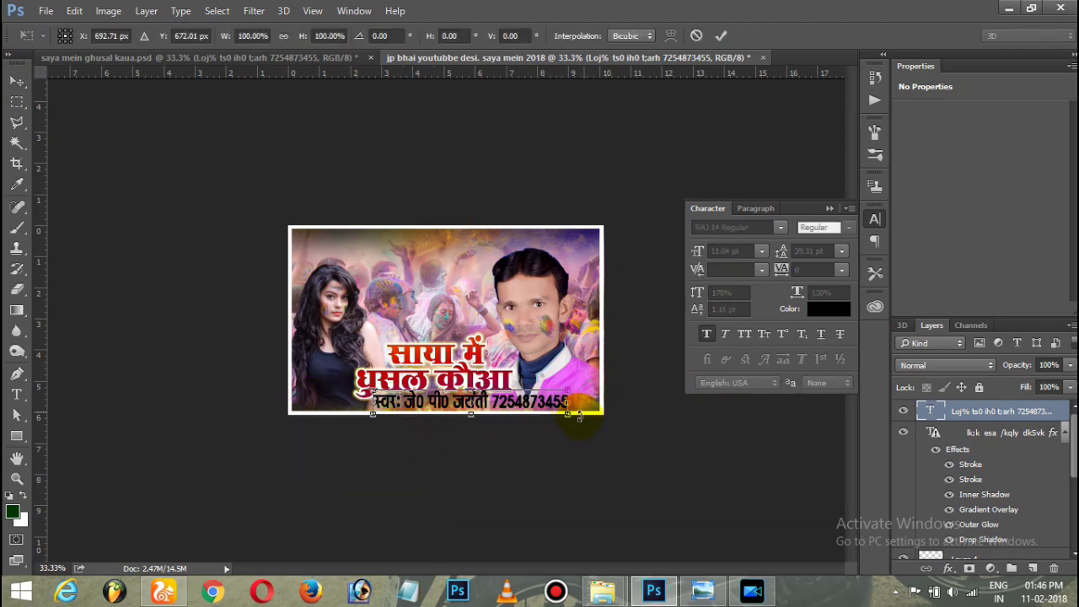
{"action": "left_click_drag", "start_coordinate": [571, 415], "coordinate": [526, 408]}
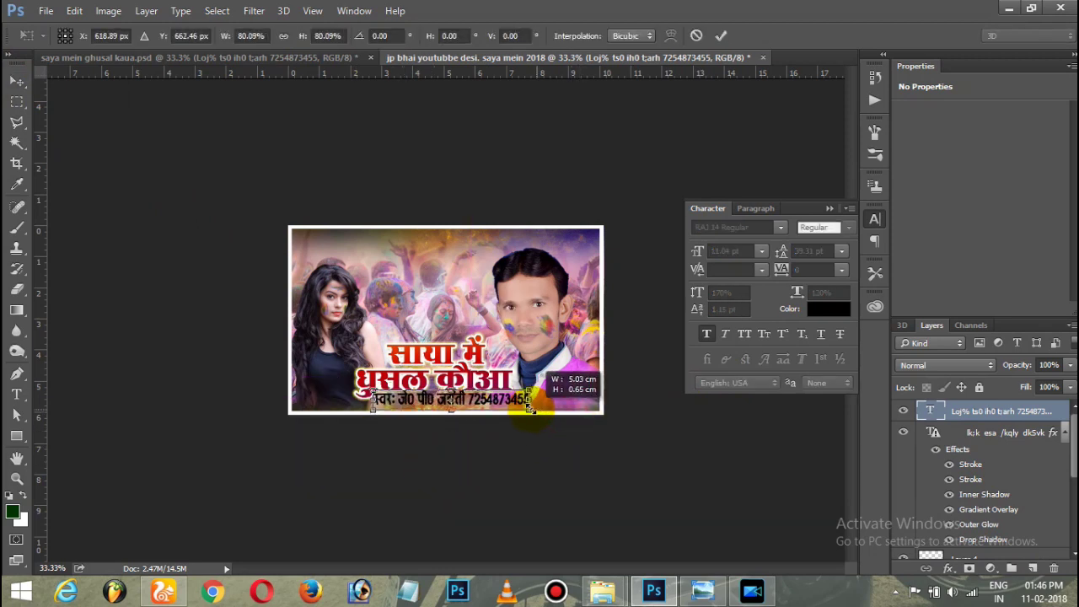
{"action": "key", "text": "Return"}
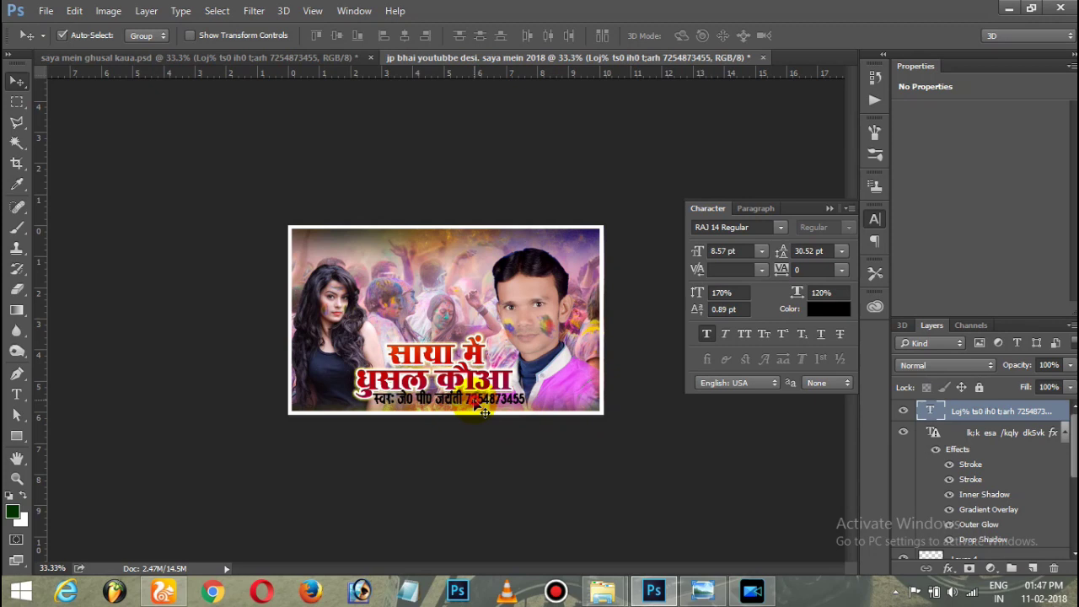
{"action": "left_click_drag", "start_coordinate": [484, 410], "coordinate": [480, 413]}
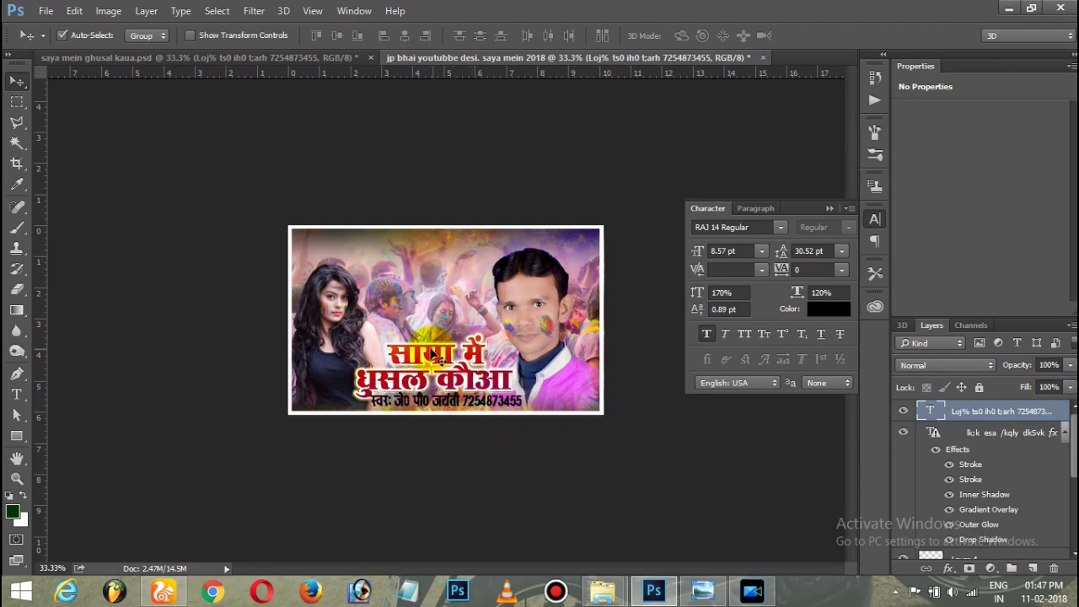
Move the Hindi title slightly up and to the right
{"action": "left_click_drag", "start_coordinate": [435, 359], "coordinate": [437, 346]}
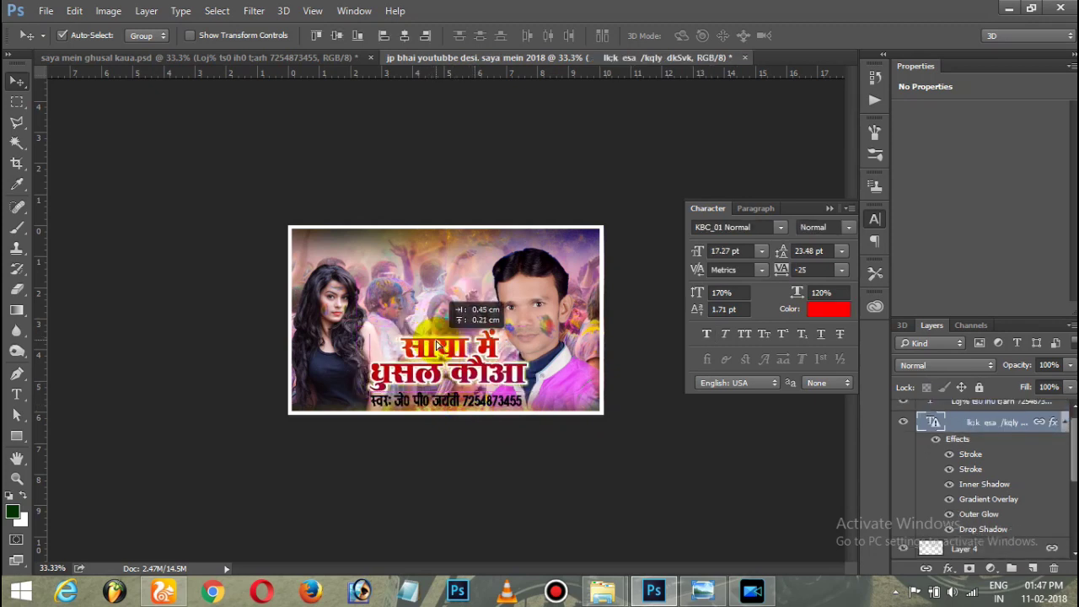
{"action": "left_click_drag", "start_coordinate": [438, 346], "coordinate": [438, 345]}
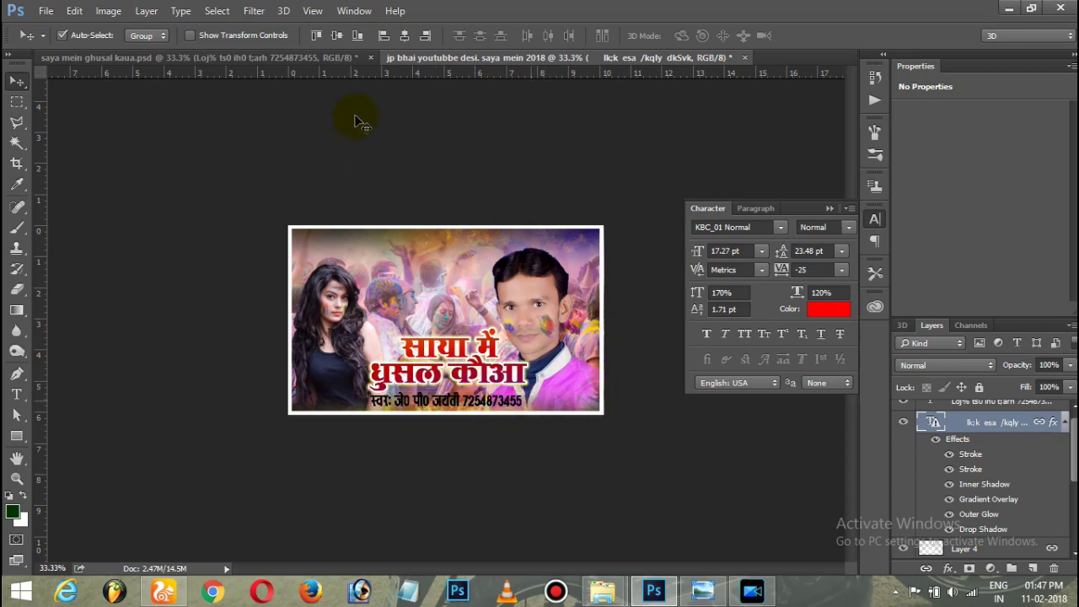
{"action": "left_click", "coordinate": [293, 59]}
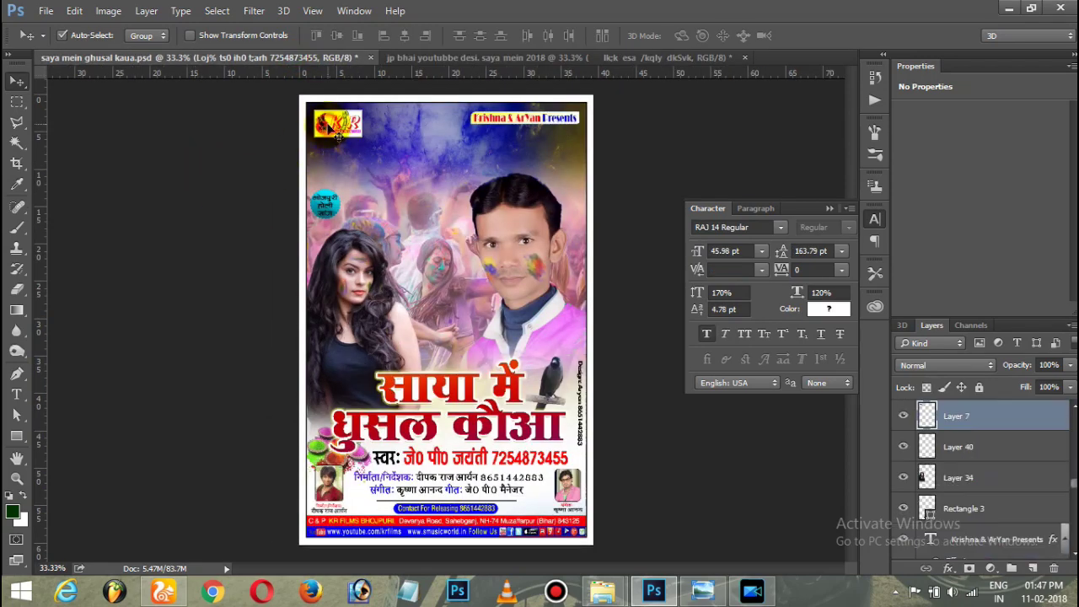
Add the K&R logo and 'Krishna & ArYan Presents' banner, and nudge the man's photo right
{"action": "left_click_drag", "start_coordinate": [469, 101], "coordinate": [452, 58]}
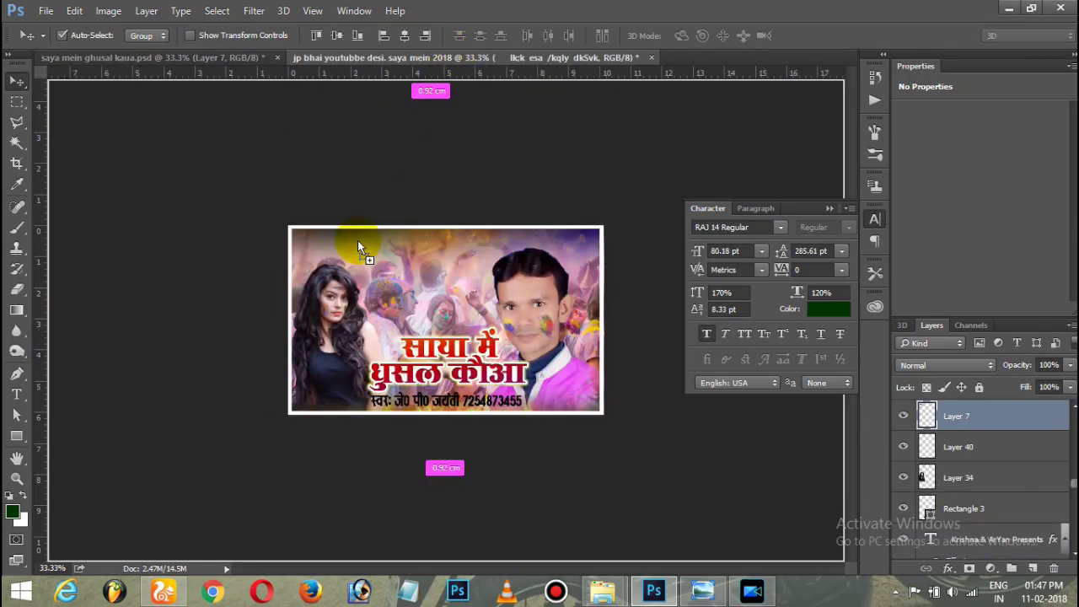
{"action": "mouse_move", "coordinate": [453, 58]}
{"action": "left_mouse_down"}
{"action": "mouse_move", "coordinate": [325, 262]}
{"action": "mouse_move", "coordinate": [316, 250]}
{"action": "left_mouse_up"}
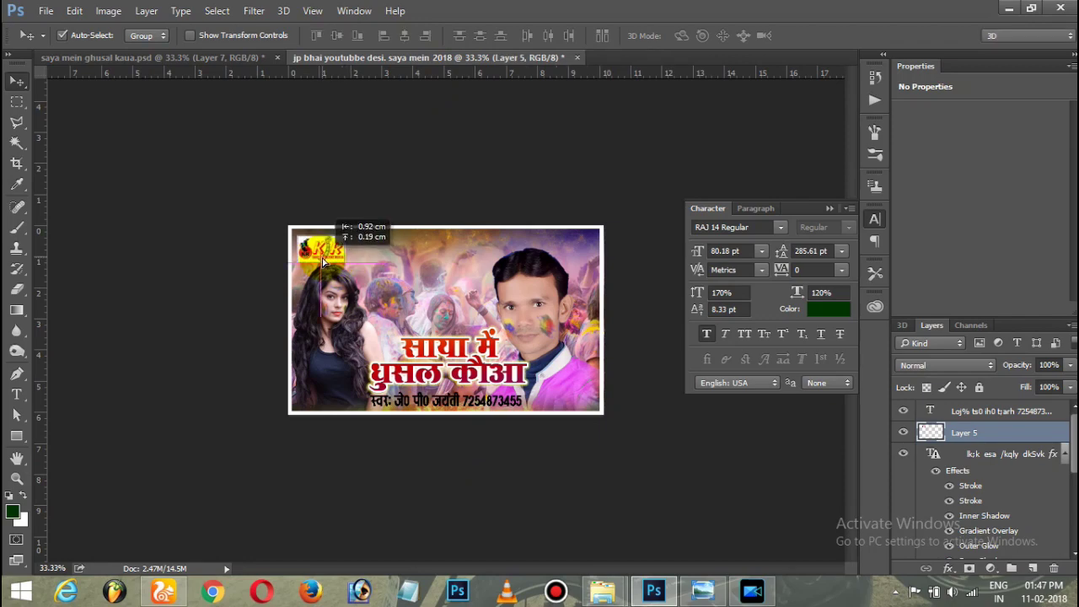
{"action": "key", "text": "ctrl+Tab"}
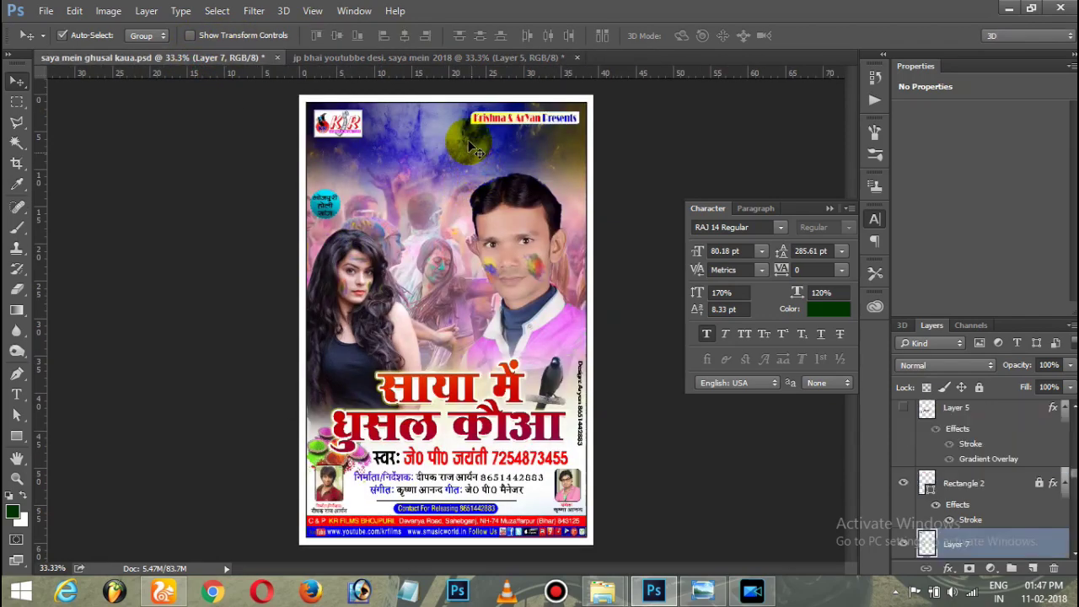
{"action": "mouse_move", "coordinate": [478, 129]}
{"action": "left_mouse_down"}
{"action": "mouse_move", "coordinate": [523, 244]}
{"action": "mouse_move", "coordinate": [550, 257]}
{"action": "mouse_move", "coordinate": [524, 245]}
{"action": "mouse_move", "coordinate": [429, 243]}
{"action": "left_mouse_up"}
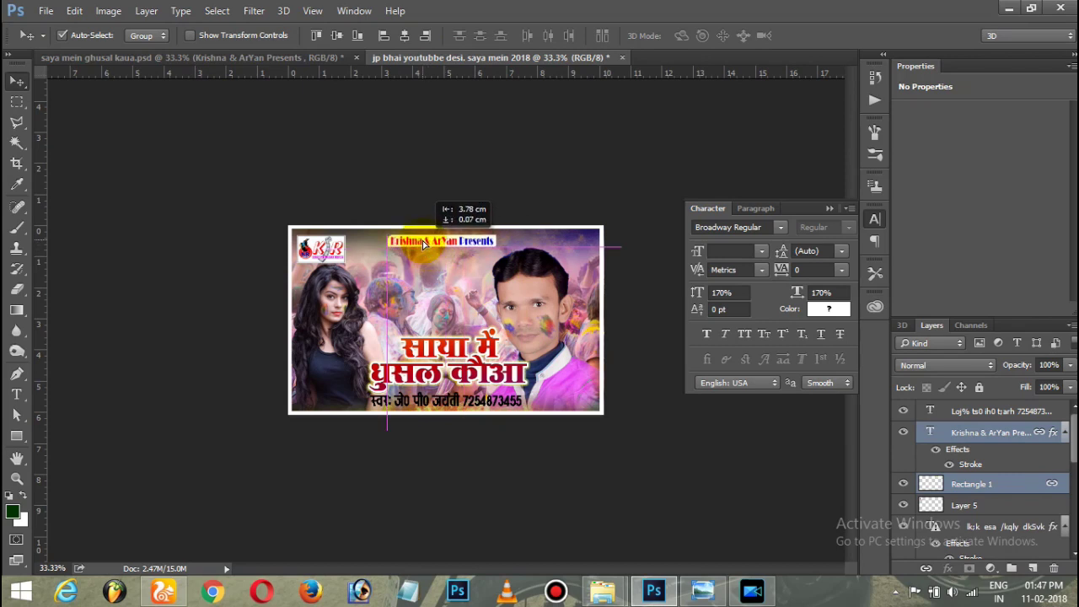
{"action": "mouse_move", "coordinate": [537, 323]}
{"action": "left_mouse_down"}
{"action": "mouse_move", "coordinate": [550, 321]}
{"action": "mouse_move", "coordinate": [543, 312]}
{"action": "left_mouse_up"}
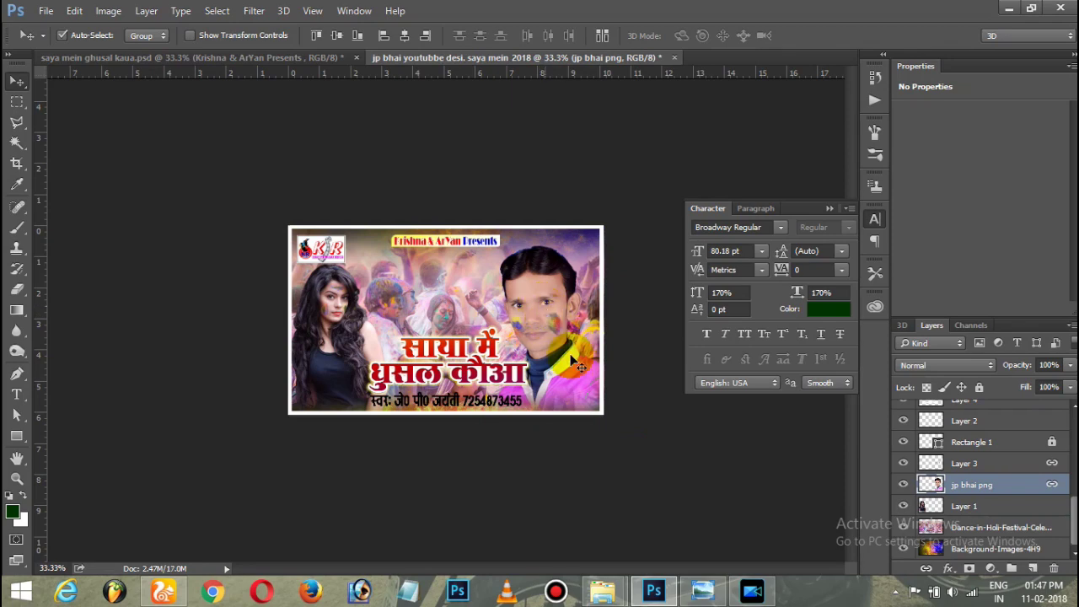
Zoom the thumbnail to 50% and collapse the Character panel
{"action": "left_click", "coordinate": [201, 58]}
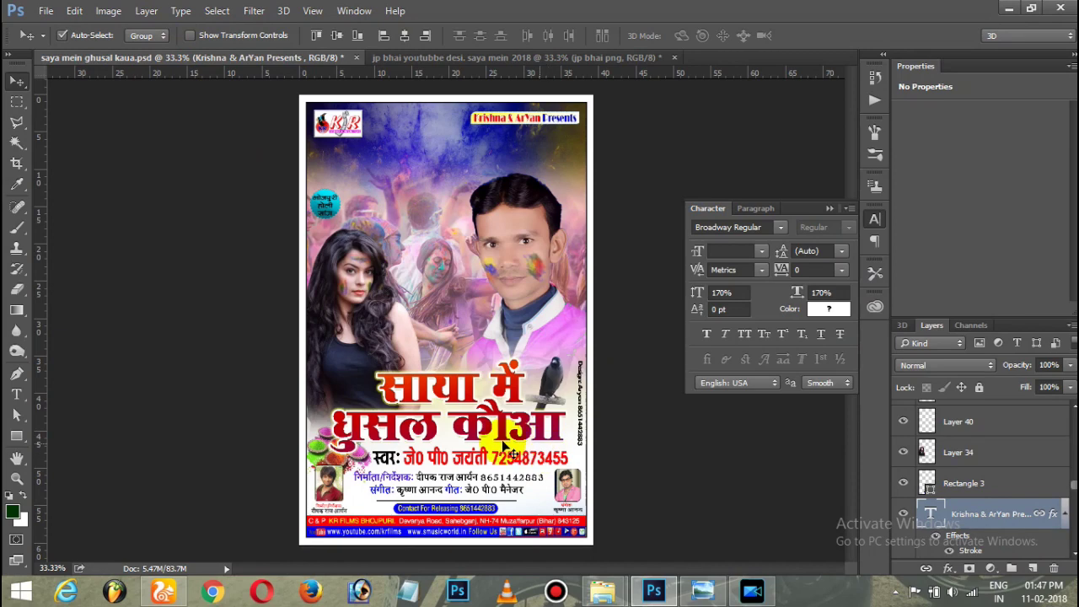
{"action": "left_click", "coordinate": [486, 58]}
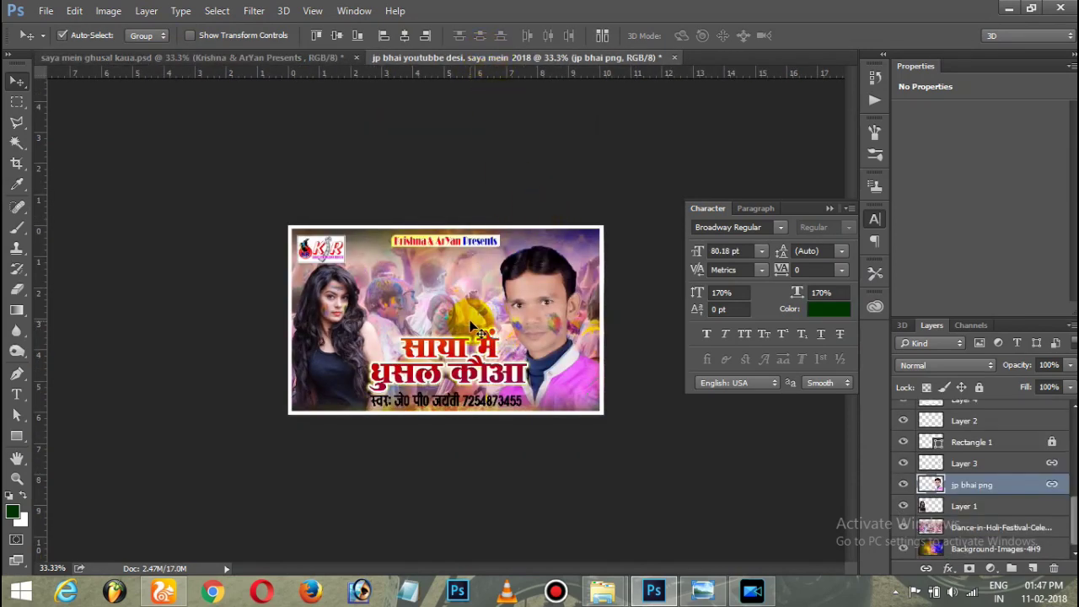
{"action": "key", "text": "ctrl+plus"}
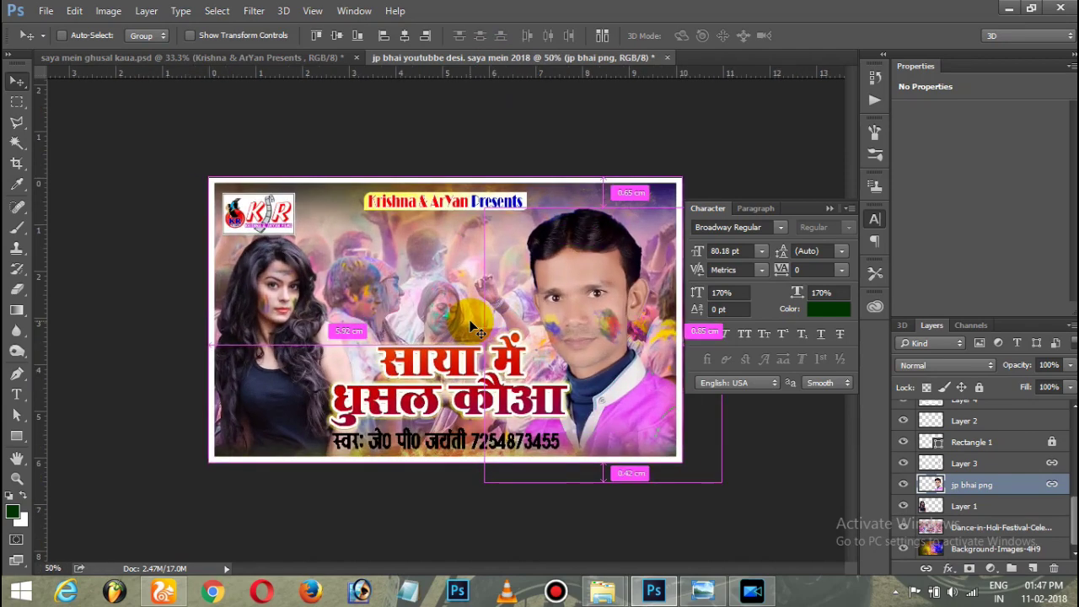
{"action": "left_click", "coordinate": [874, 220]}
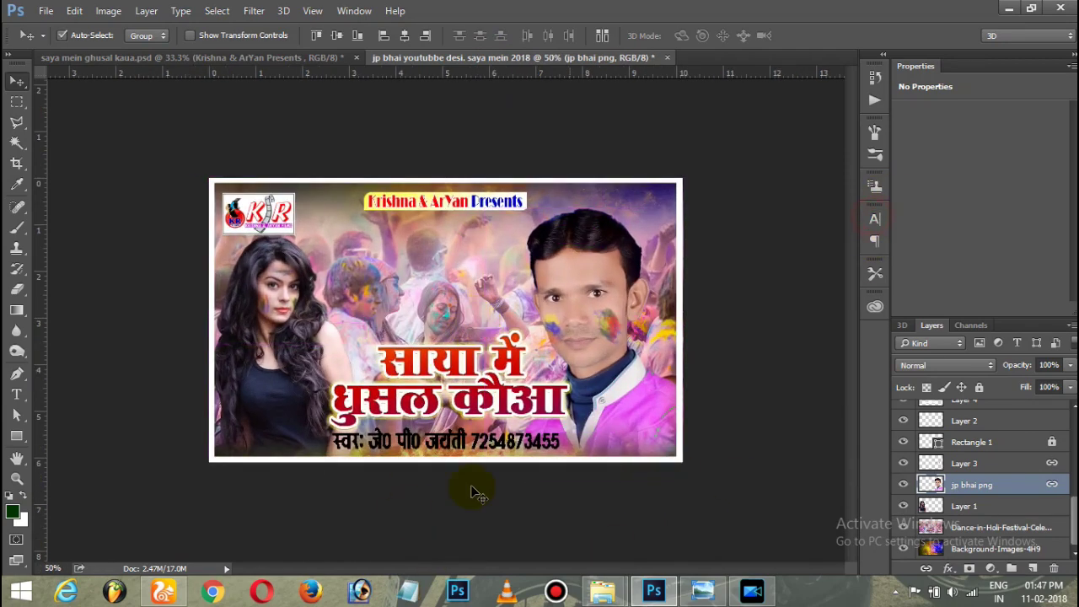
Draw a white rounded rectangle on a new layer behind the singer credit line
{"action": "left_click", "coordinate": [24, 445]}
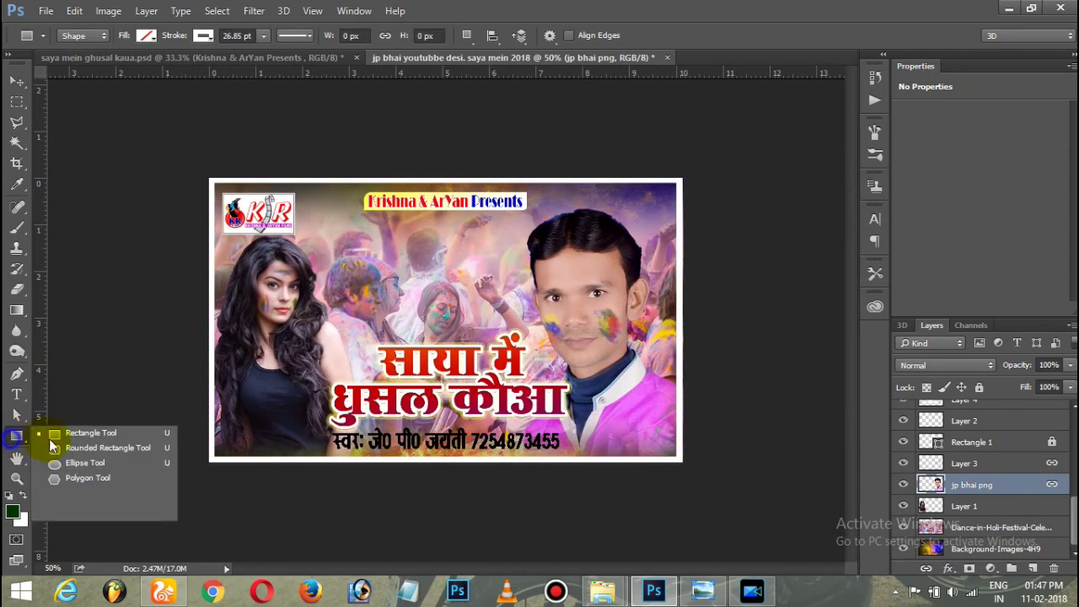
{"action": "left_click", "coordinate": [63, 449]}
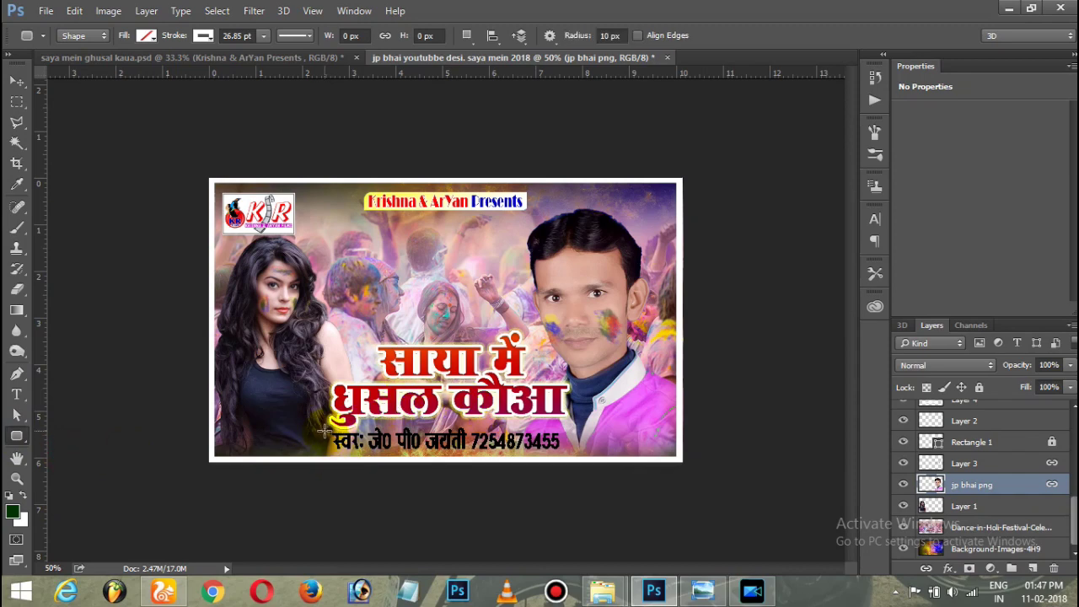
{"action": "left_click", "coordinate": [1033, 569]}
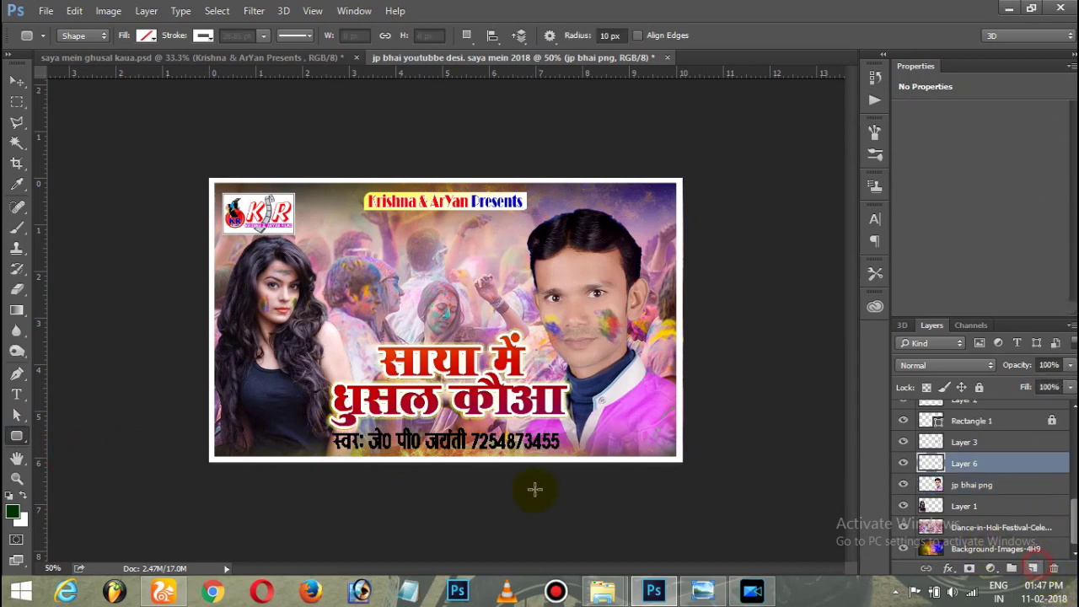
{"action": "left_click_drag", "start_coordinate": [323, 431], "coordinate": [562, 455]}
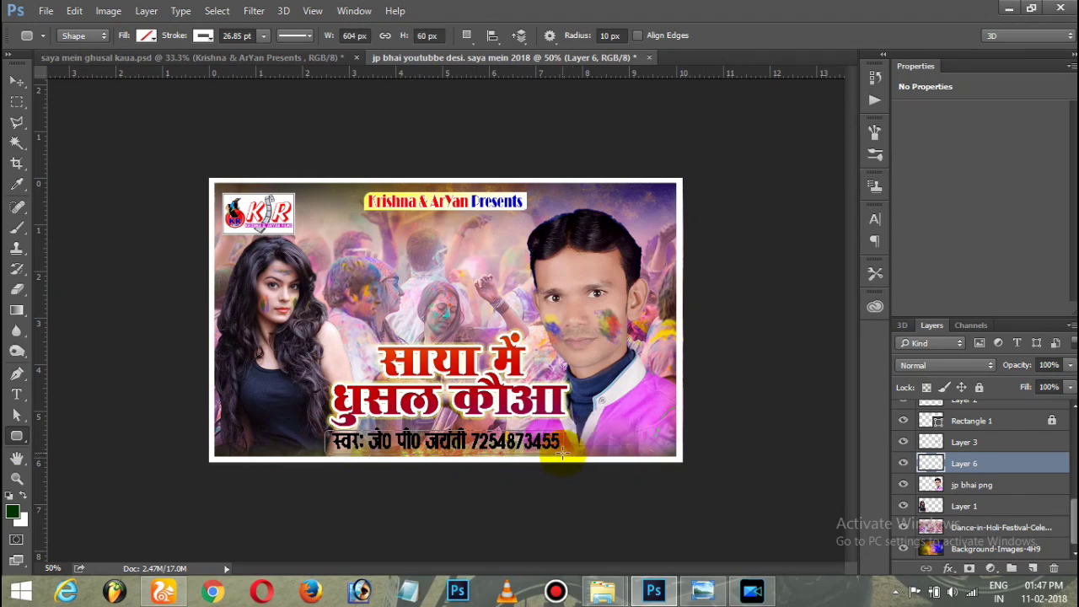
{"action": "left_click_drag", "start_coordinate": [562, 456], "coordinate": [563, 455]}
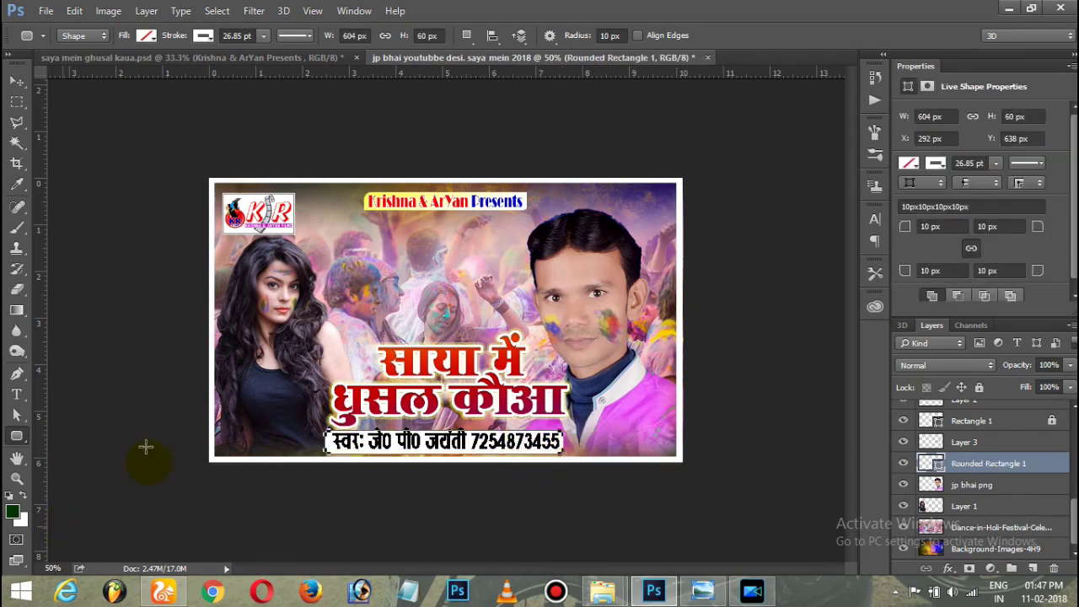
Nudge the credit line into the box, move the song title up and left, and save
{"action": "left_click", "coordinate": [16, 81]}
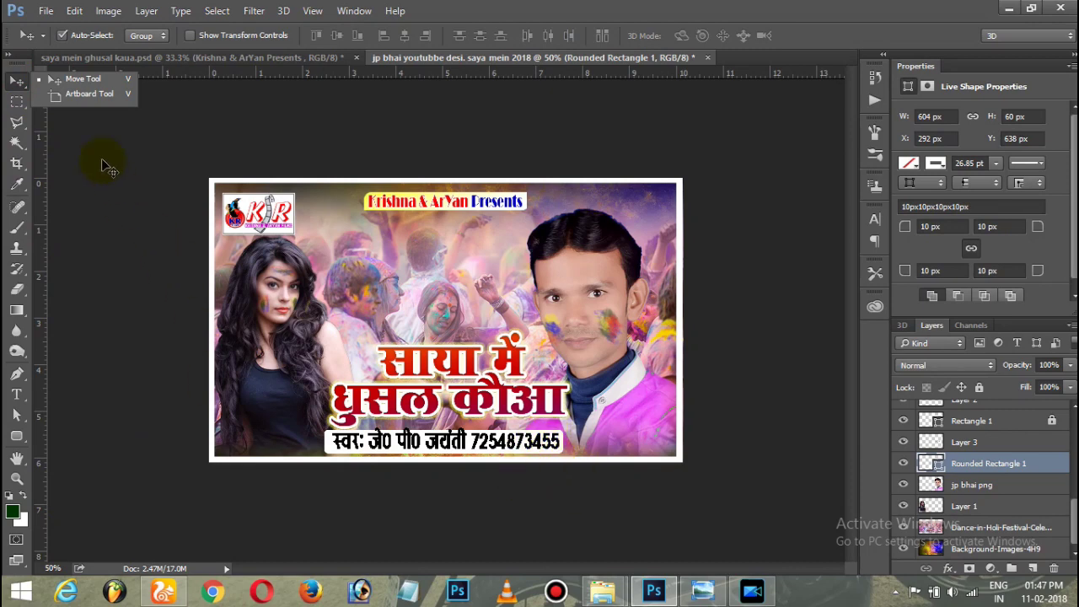
{"action": "left_click", "coordinate": [479, 444]}
{"action": "left_click_drag", "start_coordinate": [479, 444], "coordinate": [484, 443]}
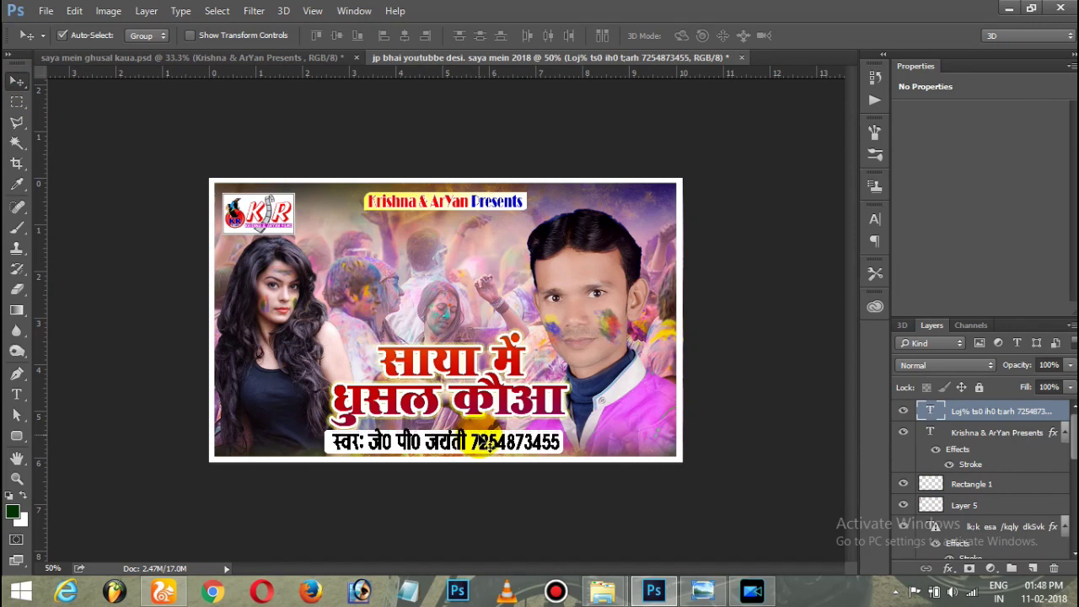
{"action": "left_click", "coordinate": [455, 368]}
{"action": "left_click_drag", "start_coordinate": [456, 369], "coordinate": [444, 360]}
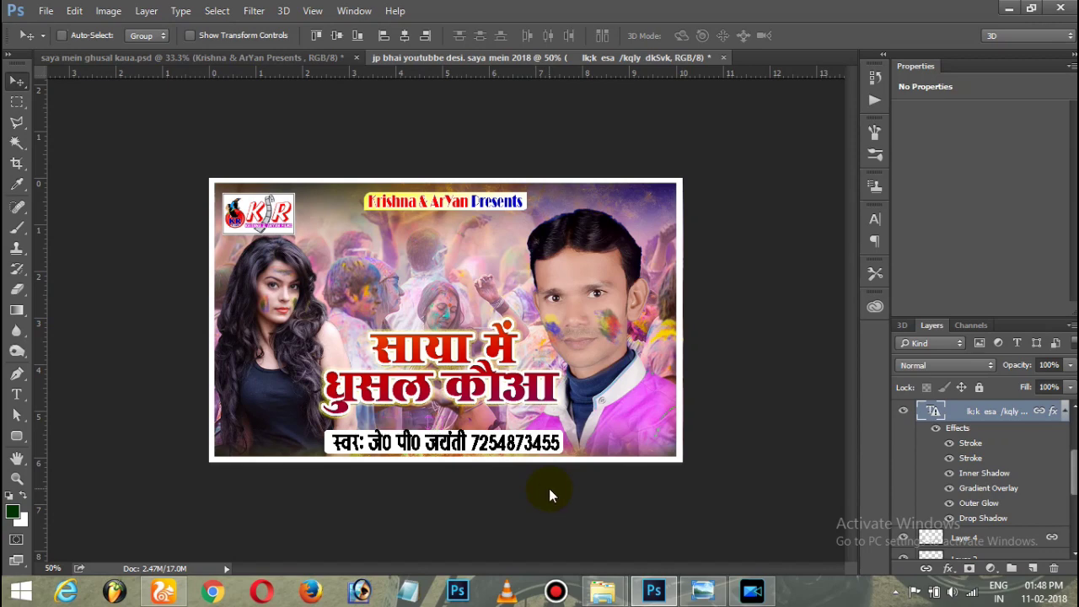
{"action": "key", "text": "ctrl+s"}
Save the design with maximum compatibility, plus a JPEG copy 'jp bhai youtubbe desi' in My AlbuM 2017
{"action": "left_click", "coordinate": [721, 537]}
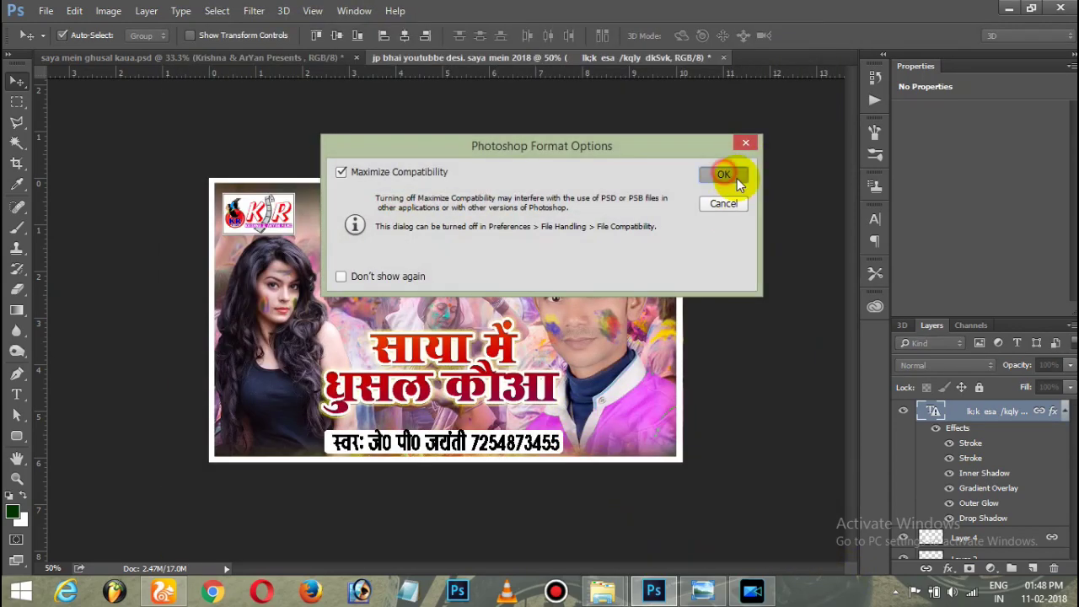
{"action": "left_click", "coordinate": [737, 178]}
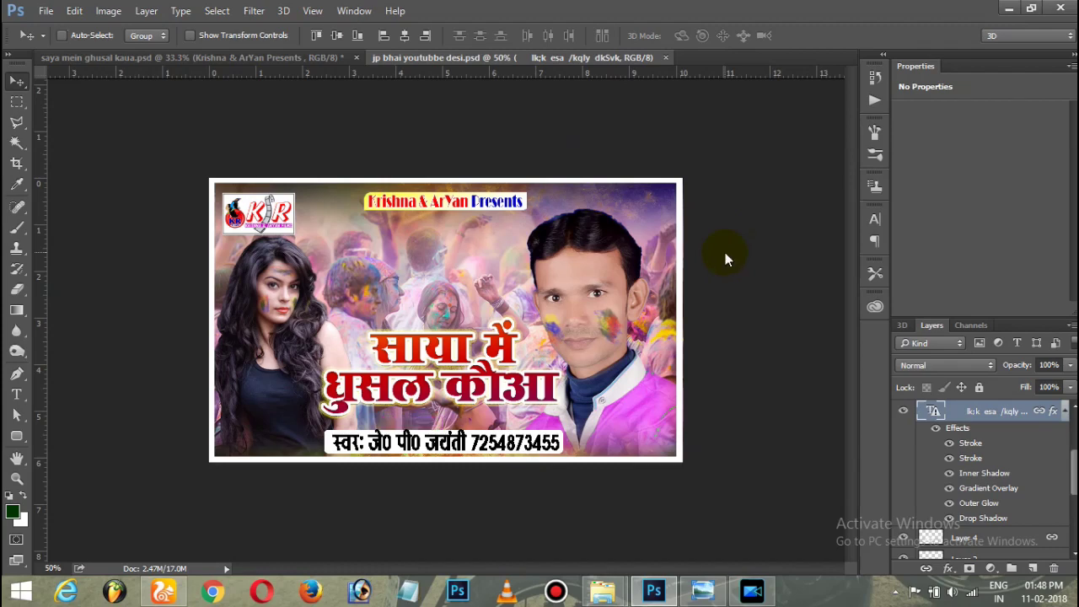
{"action": "key", "text": "ctrl+shift+s"}
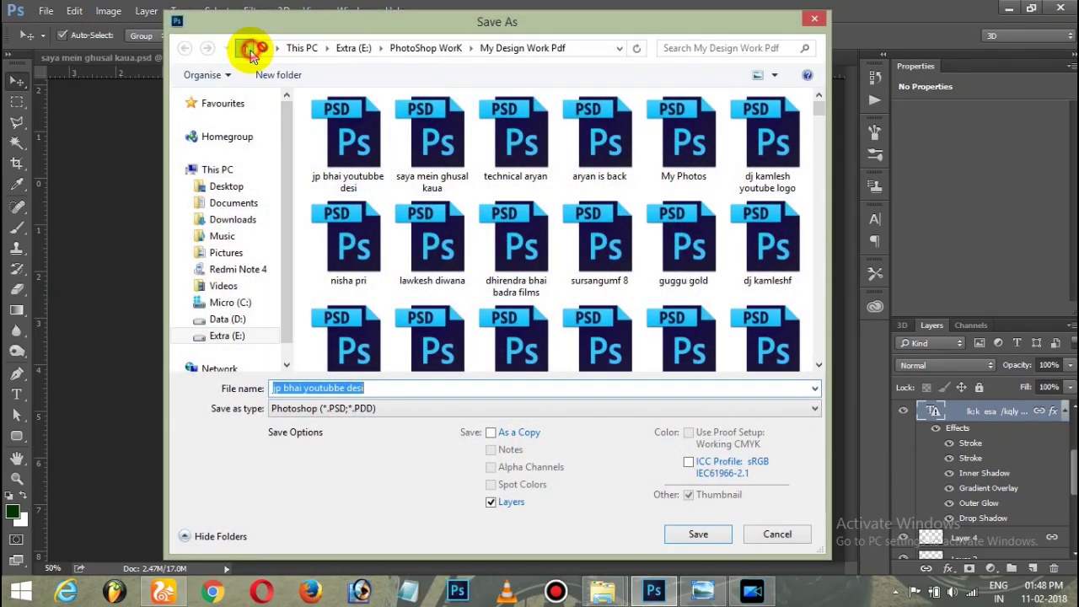
{"action": "left_click", "coordinate": [244, 48]}
{"action": "double_click", "coordinate": [566, 221]}
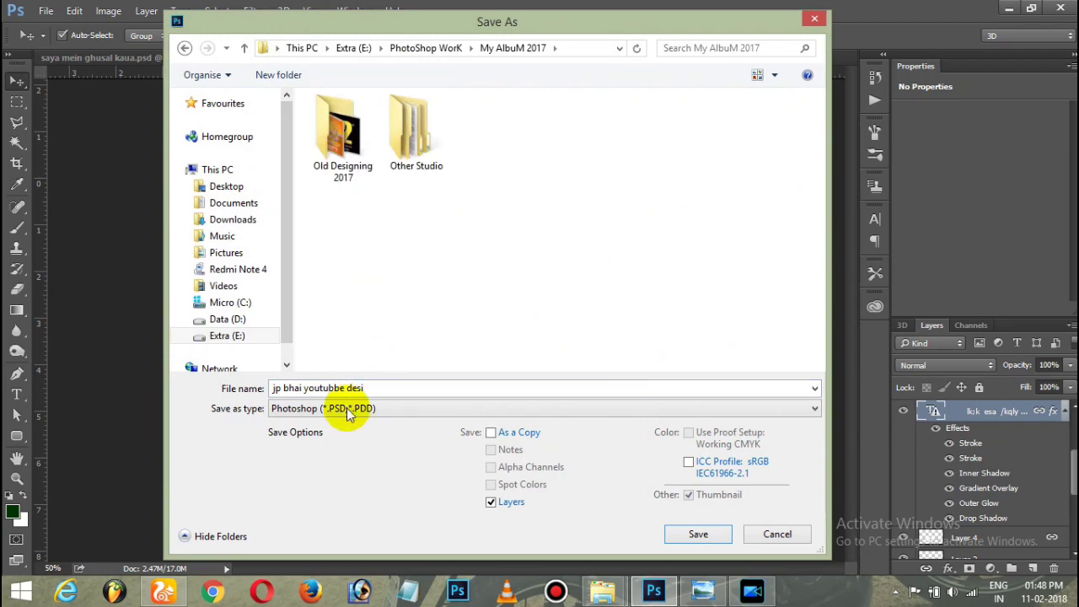
{"action": "left_click", "coordinate": [359, 408]}
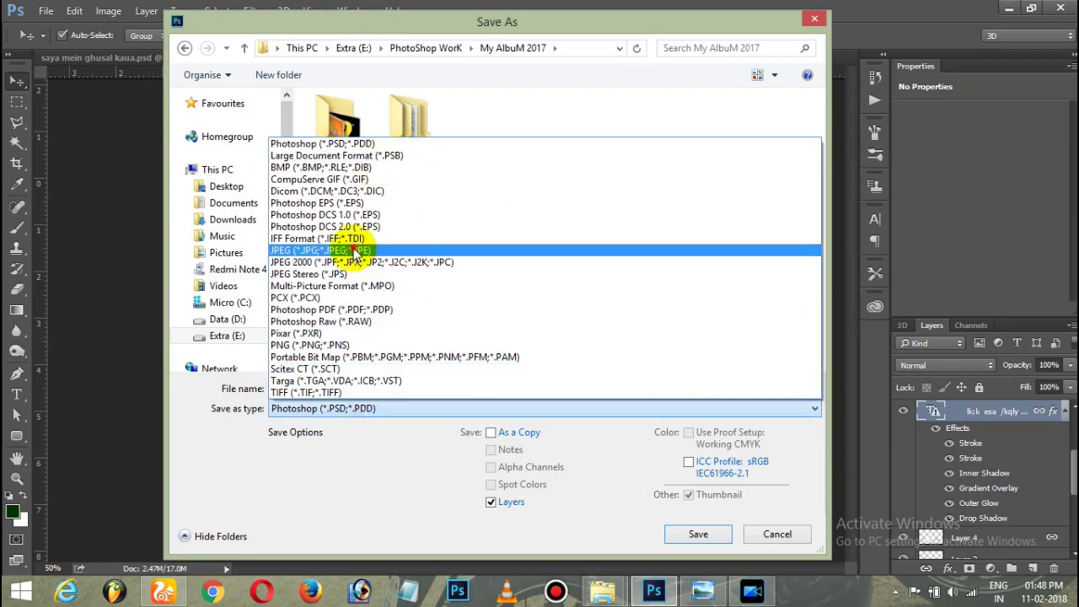
{"action": "left_click", "coordinate": [358, 251]}
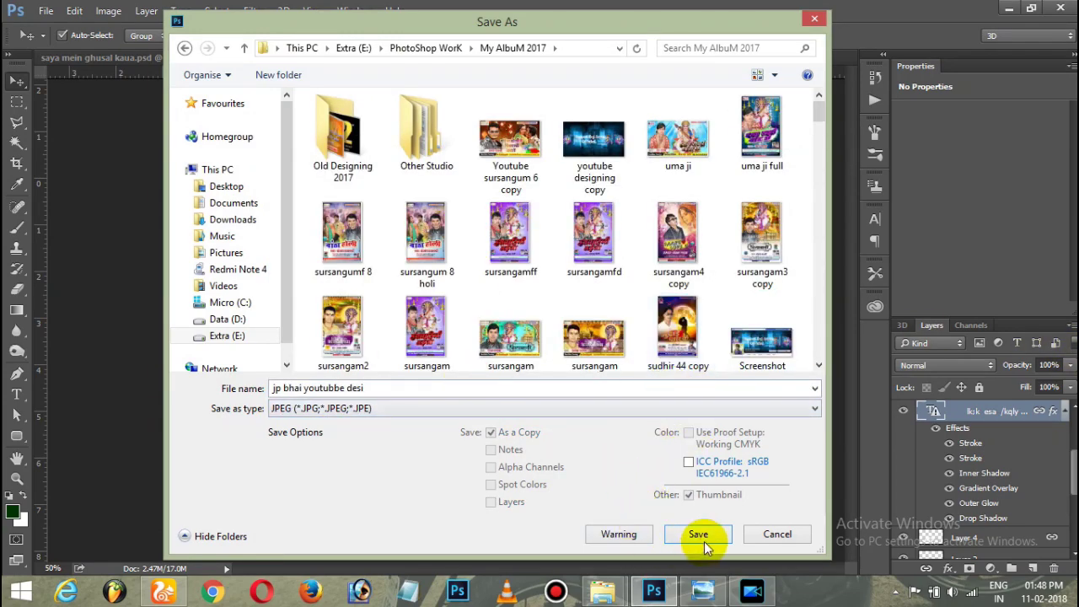
{"action": "left_click", "coordinate": [698, 535]}
{"action": "left_click", "coordinate": [642, 151]}
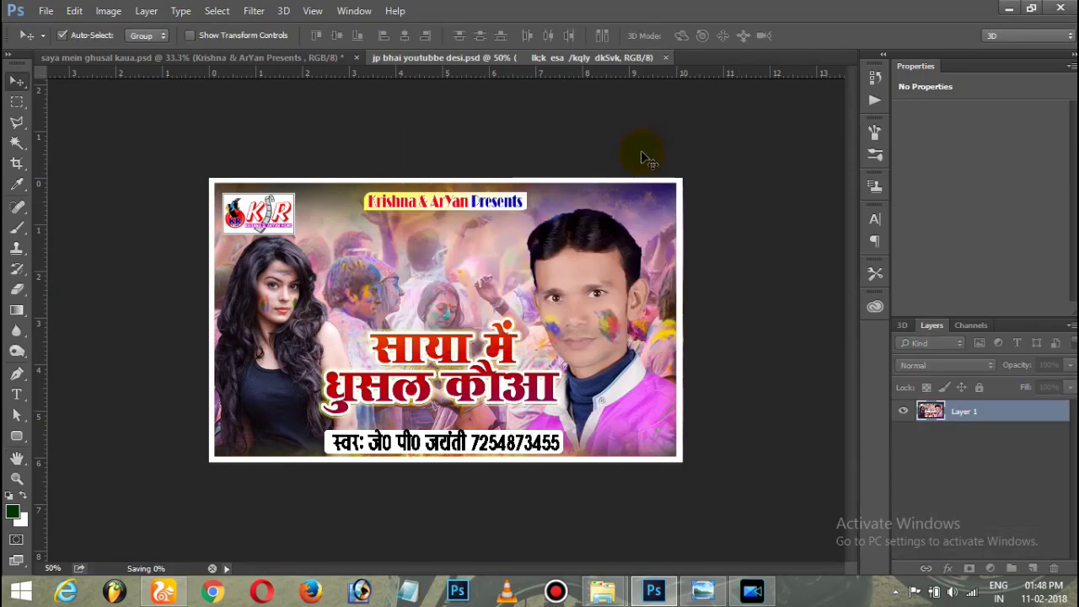
{"action": "left_click", "coordinate": [1012, 7]}
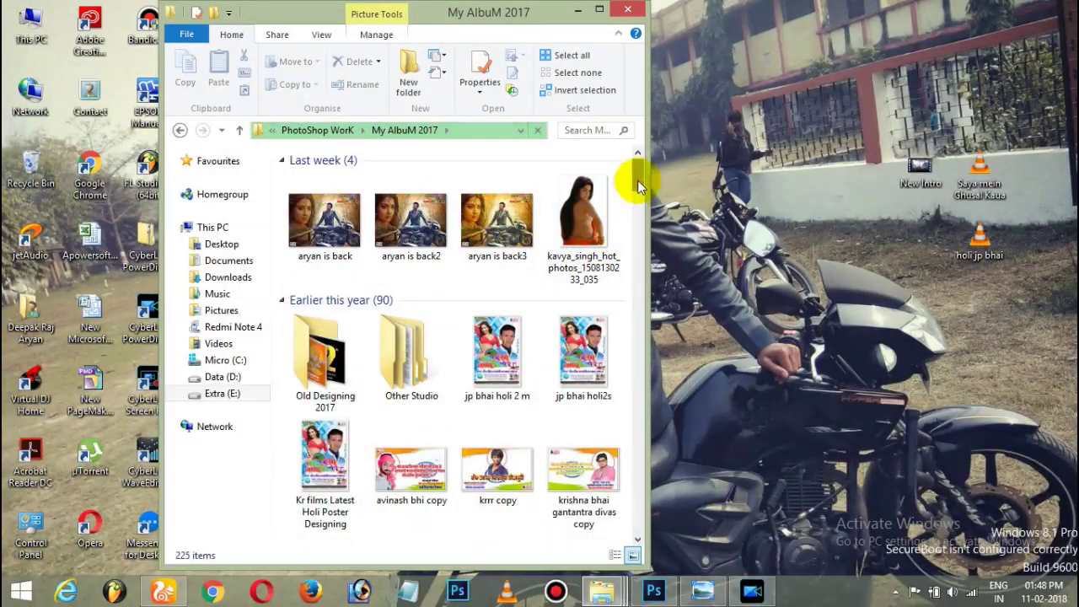
Drag the jp bhai youtubbe desi image from My AlbuM 2017 onto the desktop
{"action": "left_click_drag", "start_coordinate": [634, 176], "coordinate": [632, 223]}
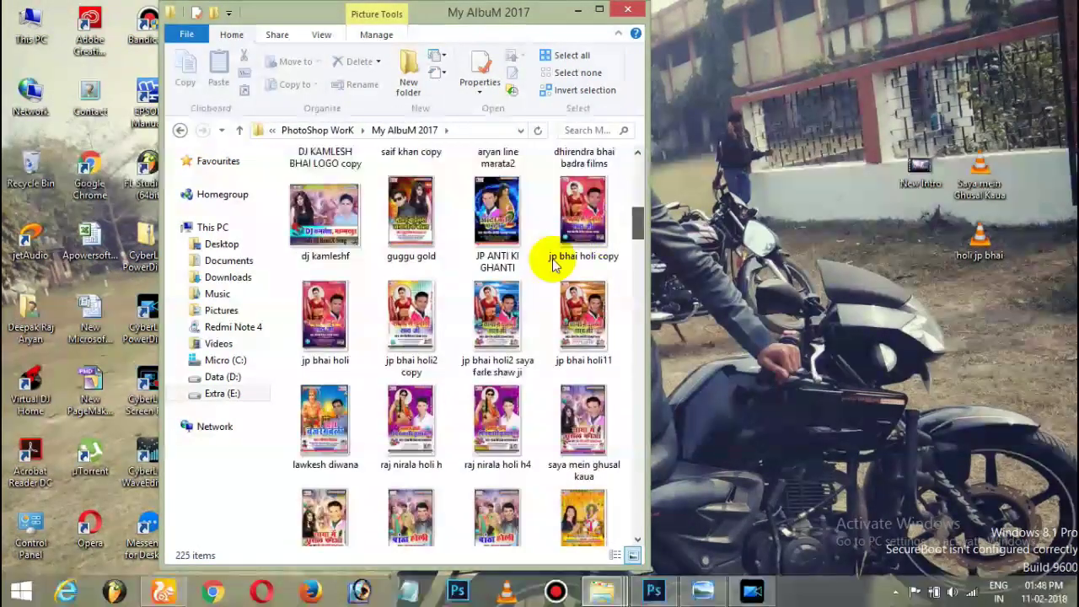
{"action": "left_click", "coordinate": [491, 312]}
{"action": "scroll", "coordinate": [554, 366], "scroll_direction": "down", "scroll_amount": 5}
{"action": "left_click", "coordinate": [411, 202]}
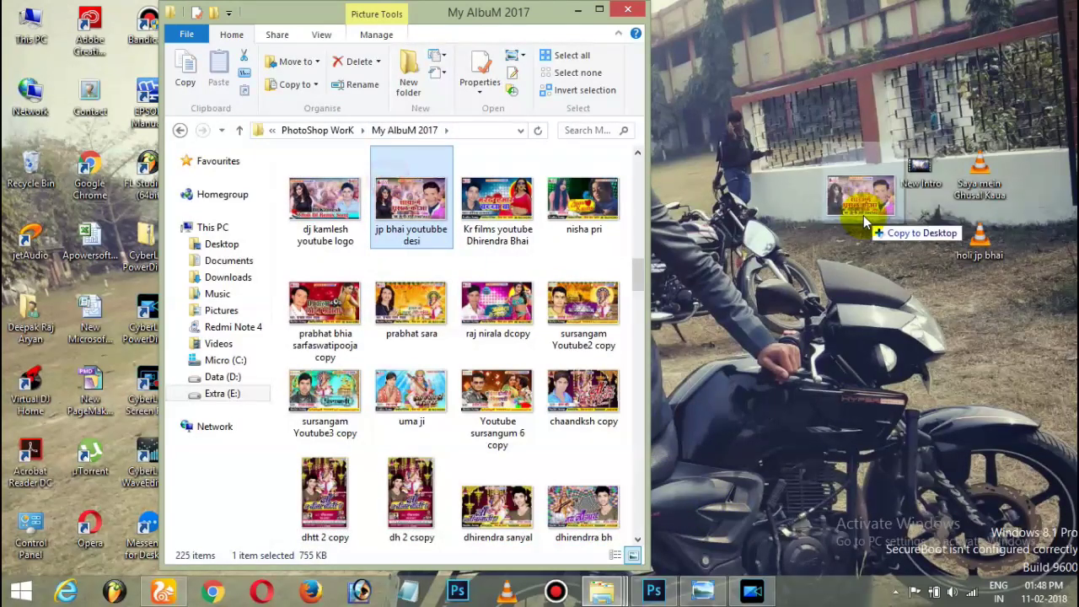
{"action": "left_click_drag", "start_coordinate": [396, 199], "coordinate": [869, 194]}
{"action": "left_click", "coordinate": [622, 11]}
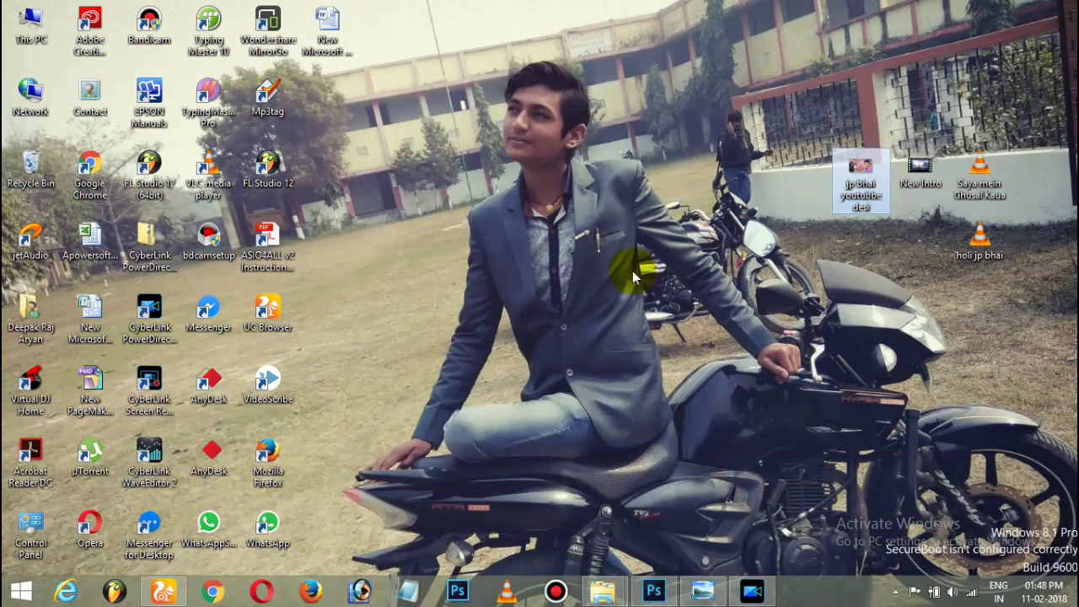
Preview the desktop thumbnail in Windows Photo Viewer, repositioning the window, then close it
{"action": "key", "text": "Return"}
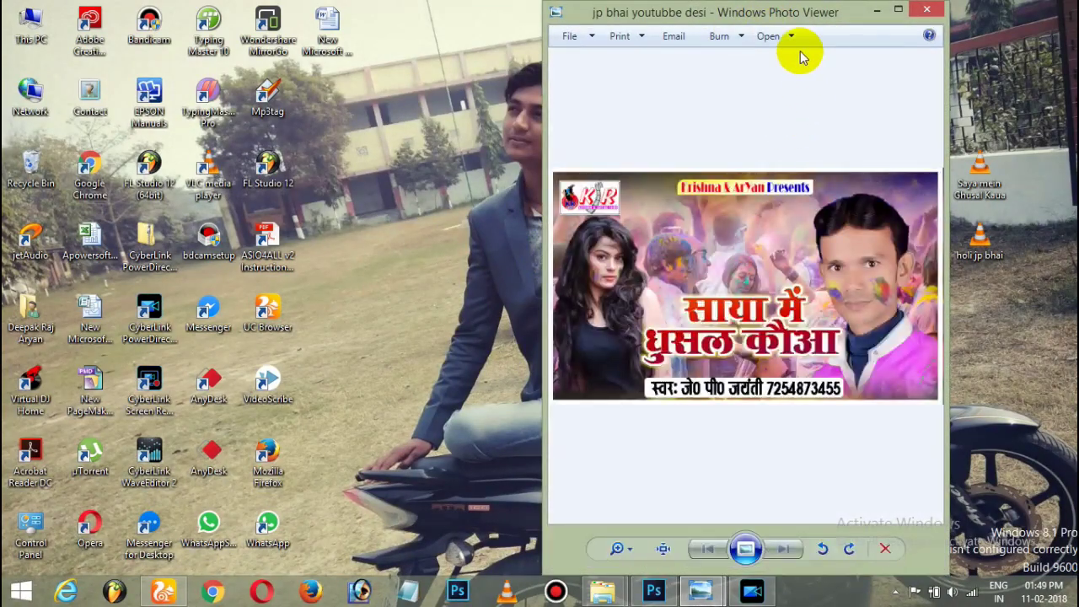
{"action": "left_click_drag", "start_coordinate": [774, 14], "coordinate": [436, 291]}
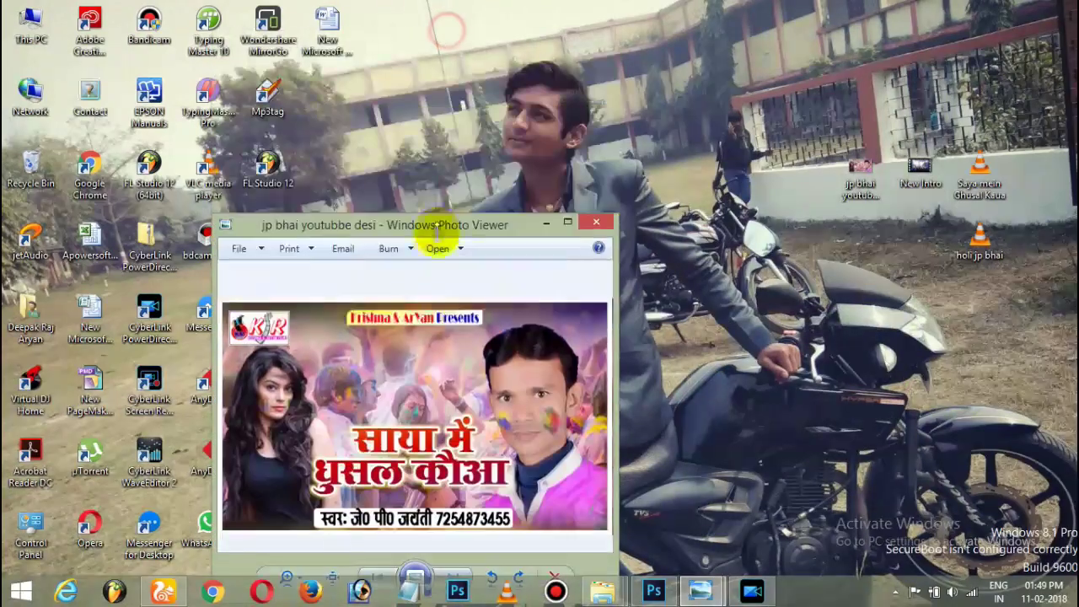
{"action": "left_click_drag", "start_coordinate": [447, 307], "coordinate": [533, 134]}
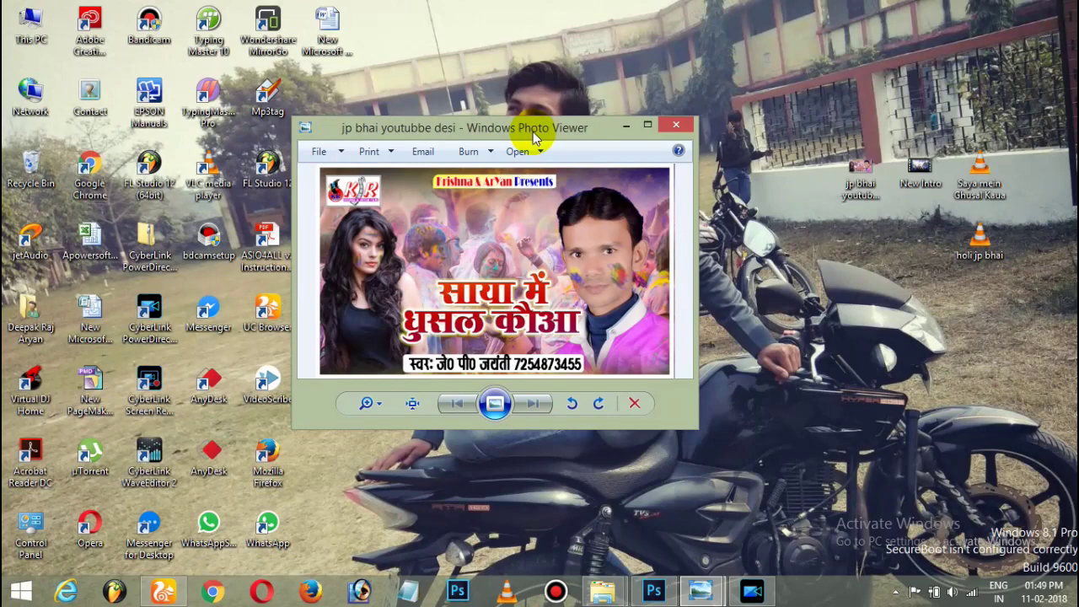
{"action": "left_click", "coordinate": [682, 126]}
Refresh the desktop from its right-click menu several times
{"action": "right_click", "coordinate": [449, 107]}
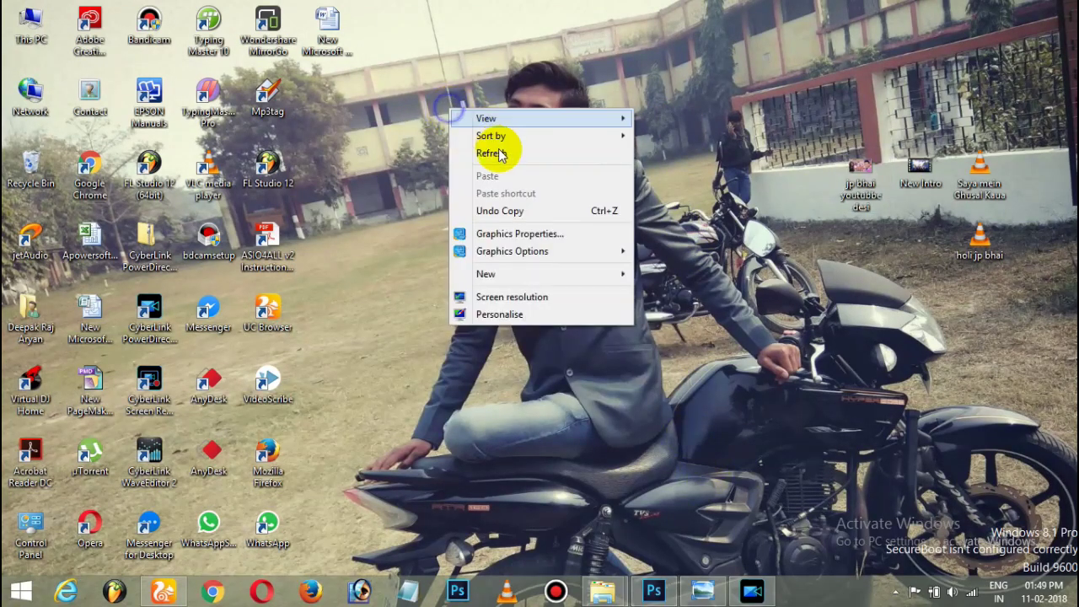
{"action": "left_click", "coordinate": [500, 152]}
{"action": "right_click", "coordinate": [511, 172]}
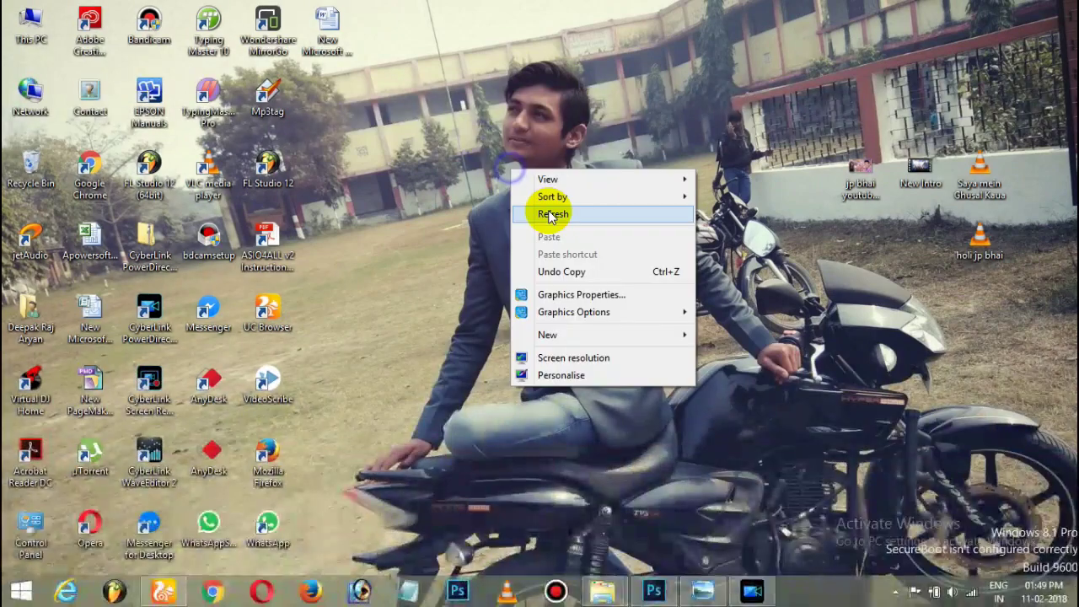
{"action": "left_click", "coordinate": [550, 216]}
{"action": "right_click", "coordinate": [525, 312]}
Refresh the desktop and minimize PowerDirector out of the way
{"action": "left_click", "coordinate": [563, 357]}
{"action": "left_click", "coordinate": [752, 591]}
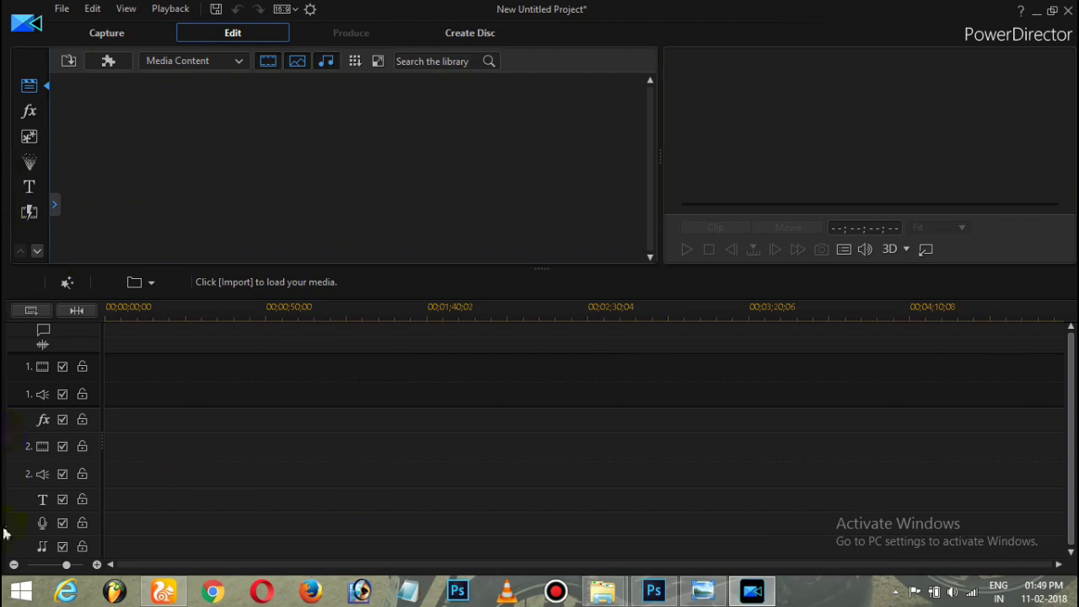
{"action": "left_click", "coordinate": [1038, 12]}
{"action": "right_click", "coordinate": [513, 274]}
{"action": "left_click", "coordinate": [525, 312]}
{"action": "right_click", "coordinate": [519, 280]}
{"action": "left_click", "coordinate": [562, 328]}
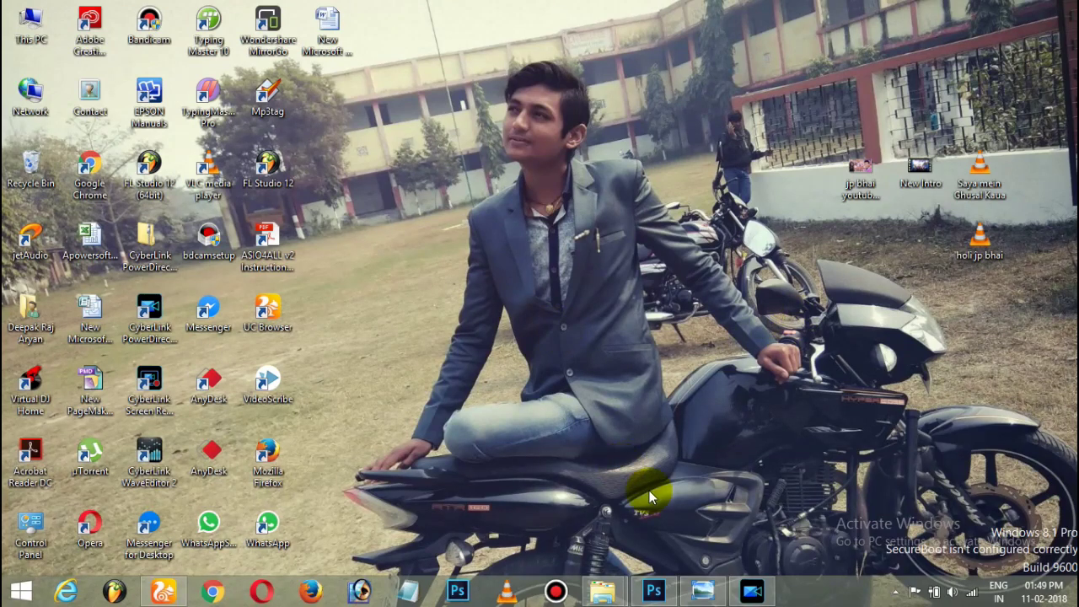
Restore PowerDirector, minimize it again, and open New Intro.mp4 from the desktop
{"action": "left_click", "coordinate": [751, 592]}
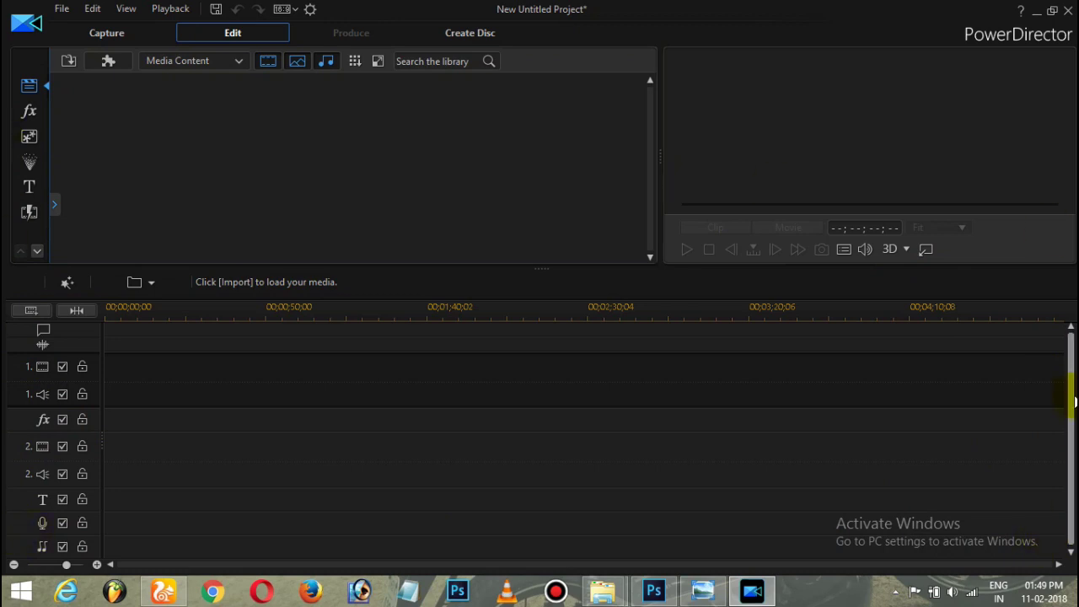
{"action": "left_click_drag", "start_coordinate": [1073, 386], "coordinate": [1064, 468]}
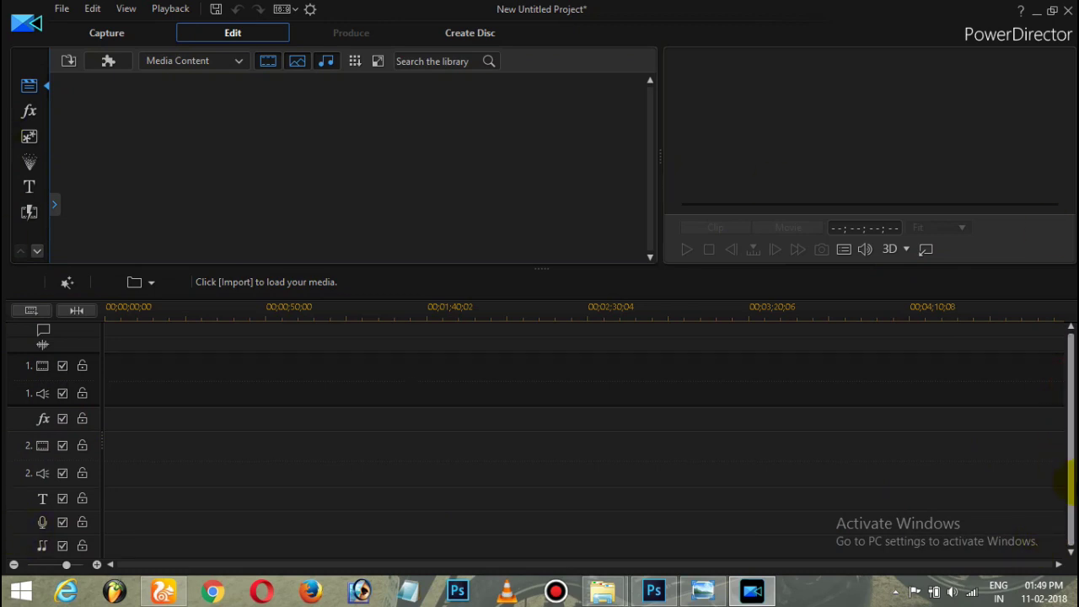
{"action": "left_click", "coordinate": [1037, 11]}
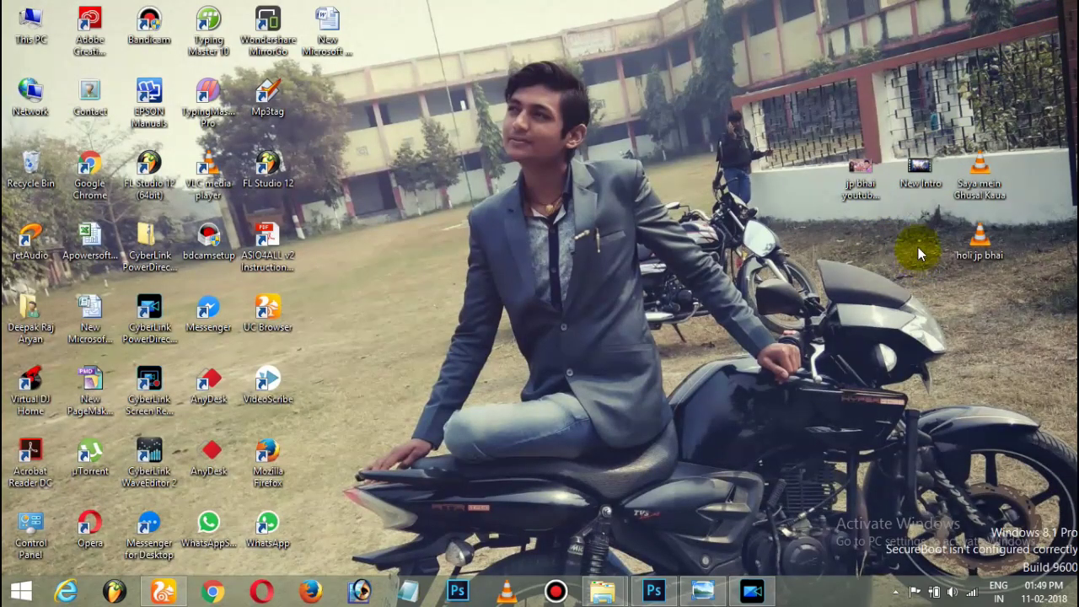
{"action": "double_click", "coordinate": [919, 169]}
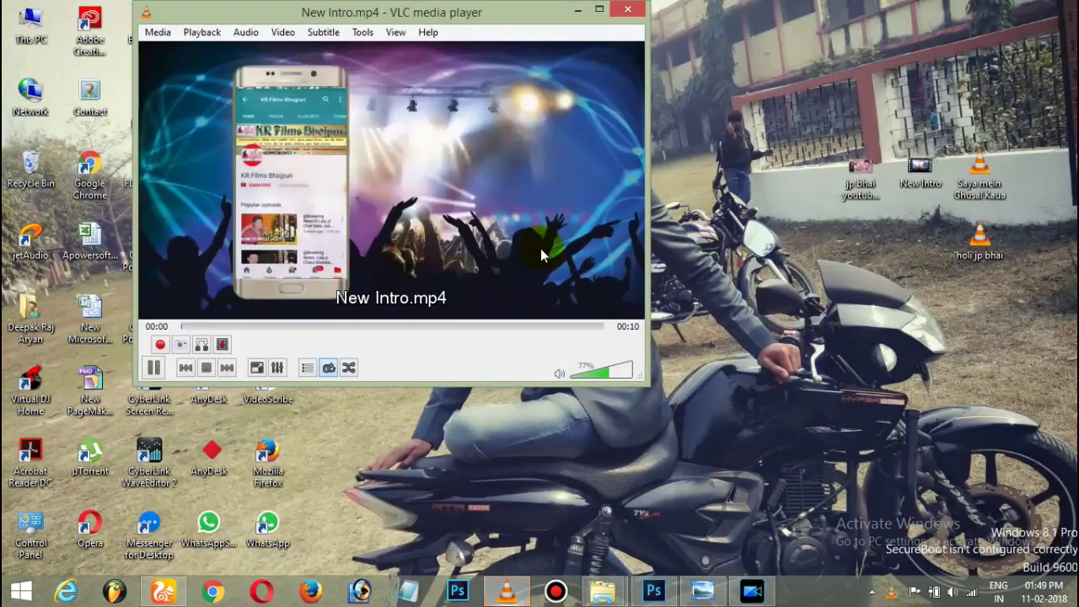
Close the New Intro preview and gather the three project files at the desktop centre
{"action": "left_click", "coordinate": [573, 372]}
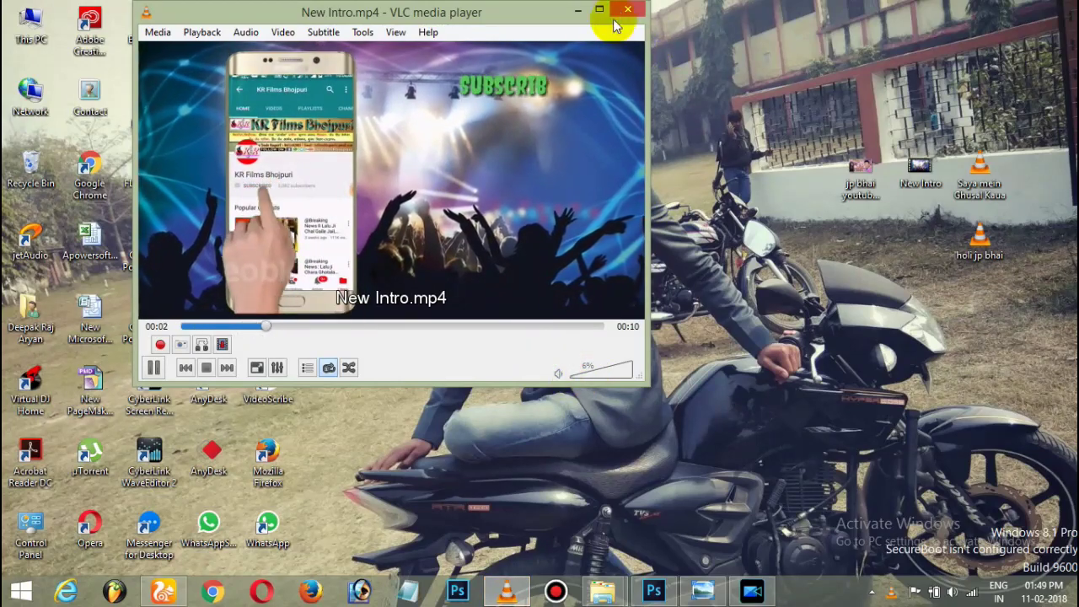
{"action": "left_click", "coordinate": [629, 9]}
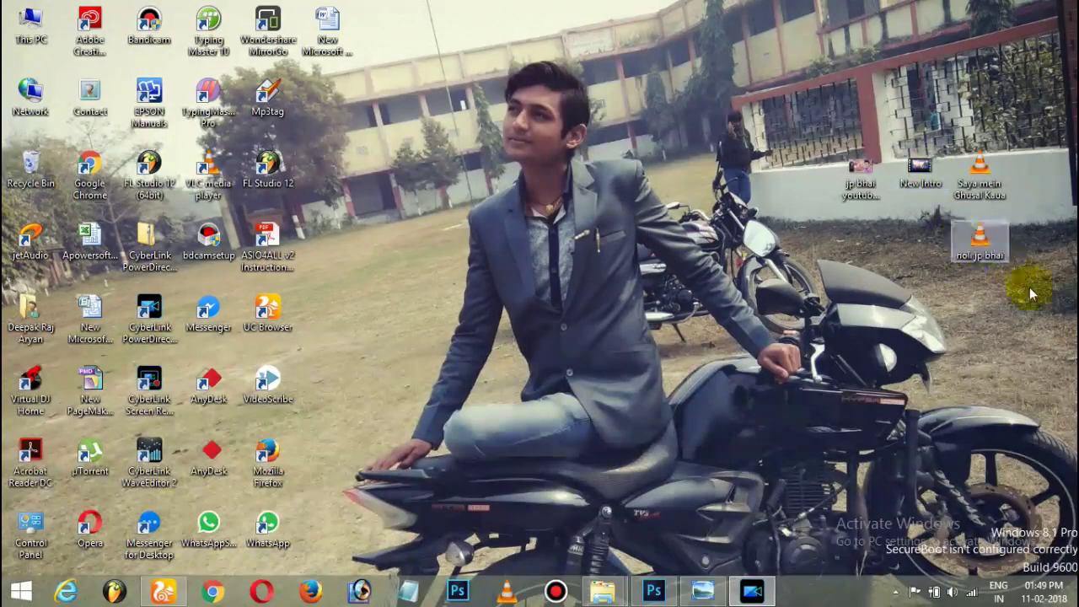
{"action": "left_click", "coordinate": [981, 243]}
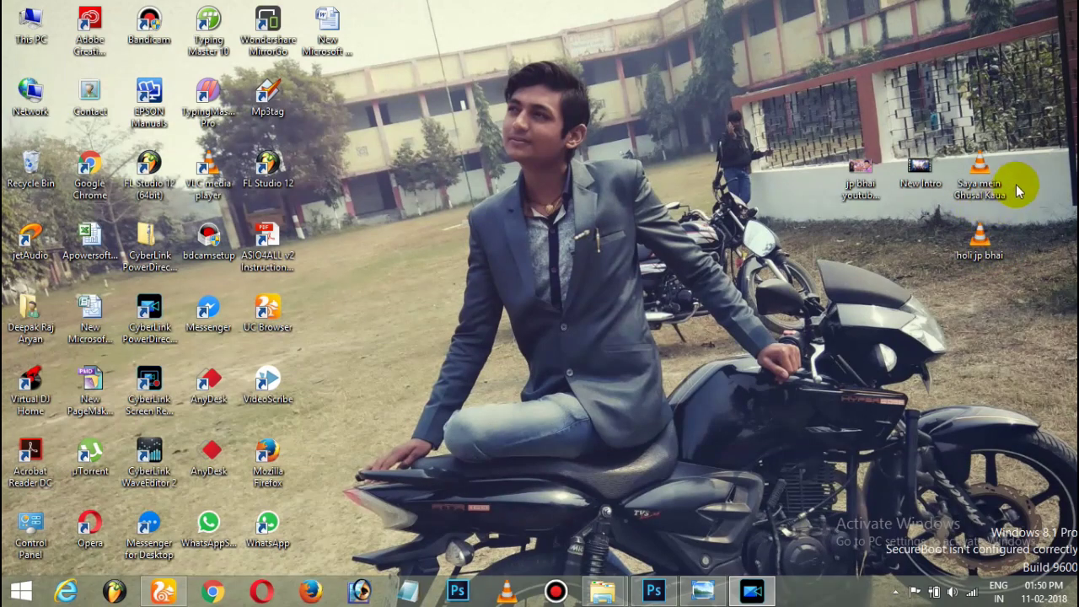
{"action": "left_click_drag", "start_coordinate": [1049, 150], "coordinate": [785, 177]}
{"action": "right_click", "coordinate": [858, 169]}
{"action": "mouse_move", "coordinate": [878, 162]}
{"action": "left_mouse_down"}
{"action": "mouse_move", "coordinate": [459, 304]}
{"action": "mouse_move", "coordinate": [578, 337]}
{"action": "left_mouse_up"}
{"action": "left_click", "coordinate": [585, 405]}
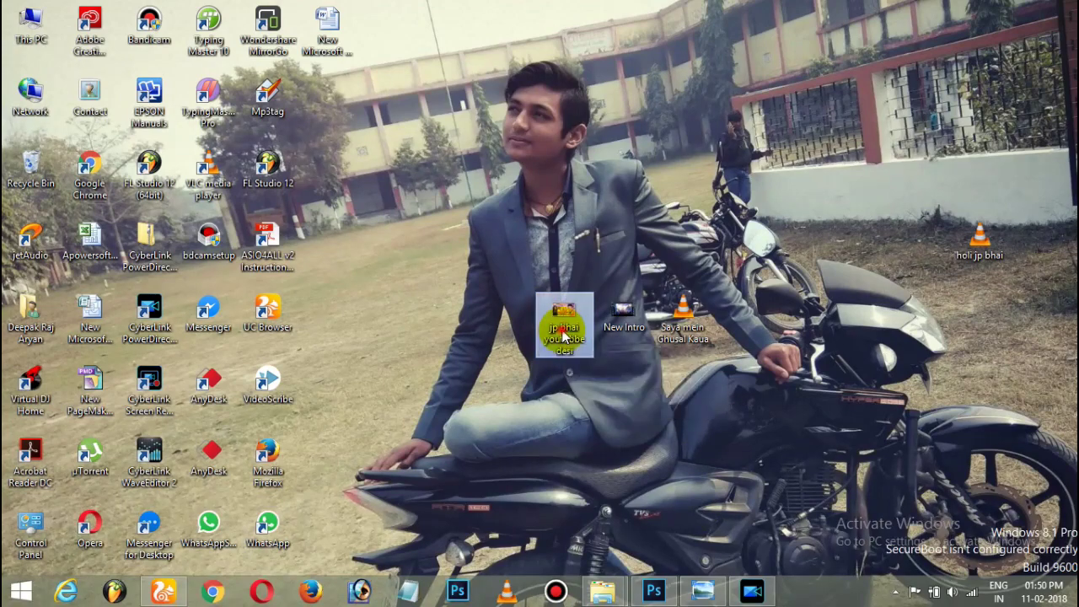
Check the thumbnail image, then play Saya mein Ghusal Kaua.mp3 in VLC and quit
{"action": "double_click", "coordinate": [563, 333]}
{"action": "left_click", "coordinate": [679, 125]}
{"action": "left_click", "coordinate": [650, 319]}
{"action": "double_click", "coordinate": [650, 319]}
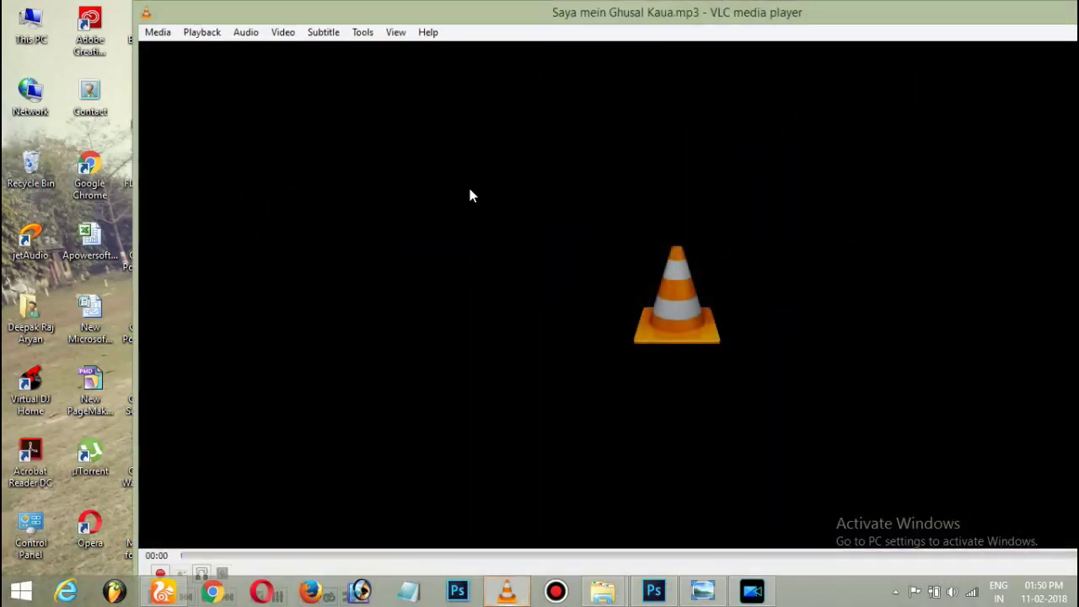
{"action": "right_click", "coordinate": [432, 172]}
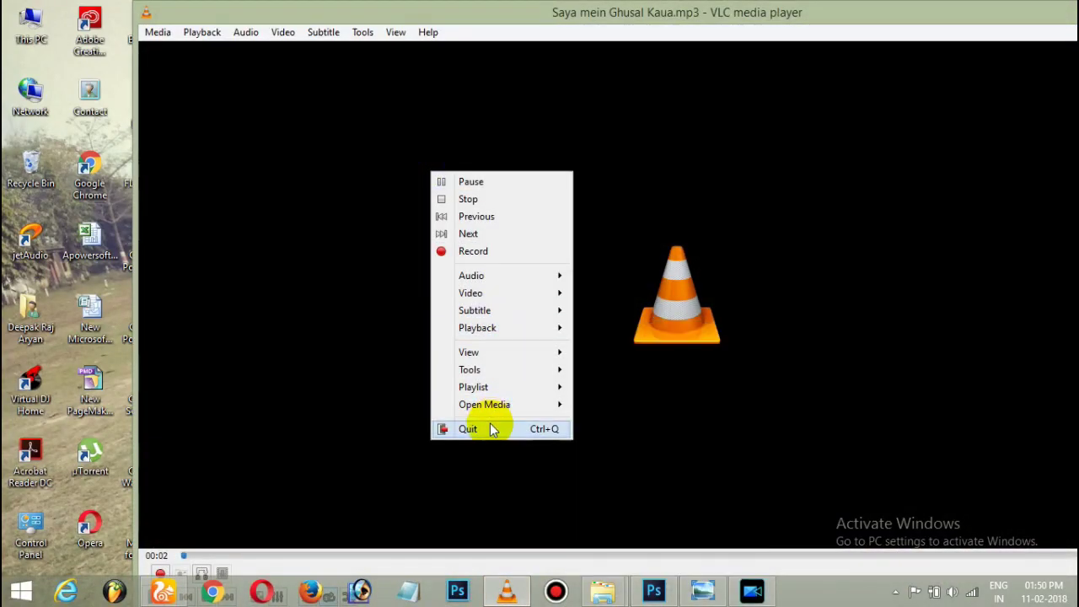
{"action": "left_click", "coordinate": [468, 429]}
Select the three project files together and dismiss their context menu
{"action": "left_click_drag", "start_coordinate": [756, 281], "coordinate": [494, 358]}
{"action": "key", "text": "shift+F10"}
{"action": "key", "text": "Escape"}
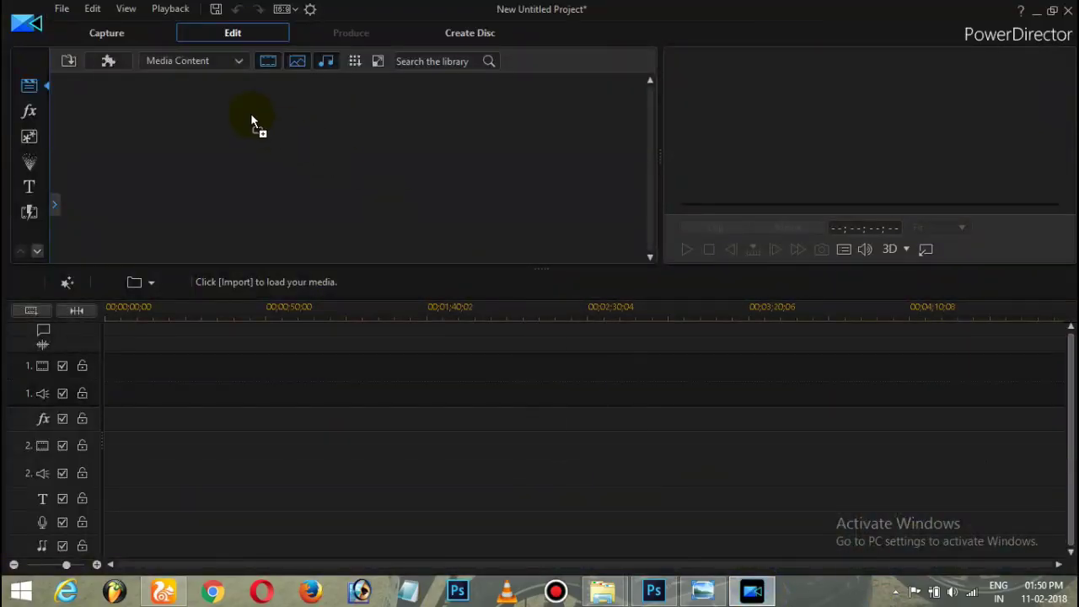
Import the desktop files into the media library and place New Intro.mp4 at 0:00 on track 1
{"action": "left_click_drag", "start_coordinate": [763, 596], "coordinate": [221, 151]}
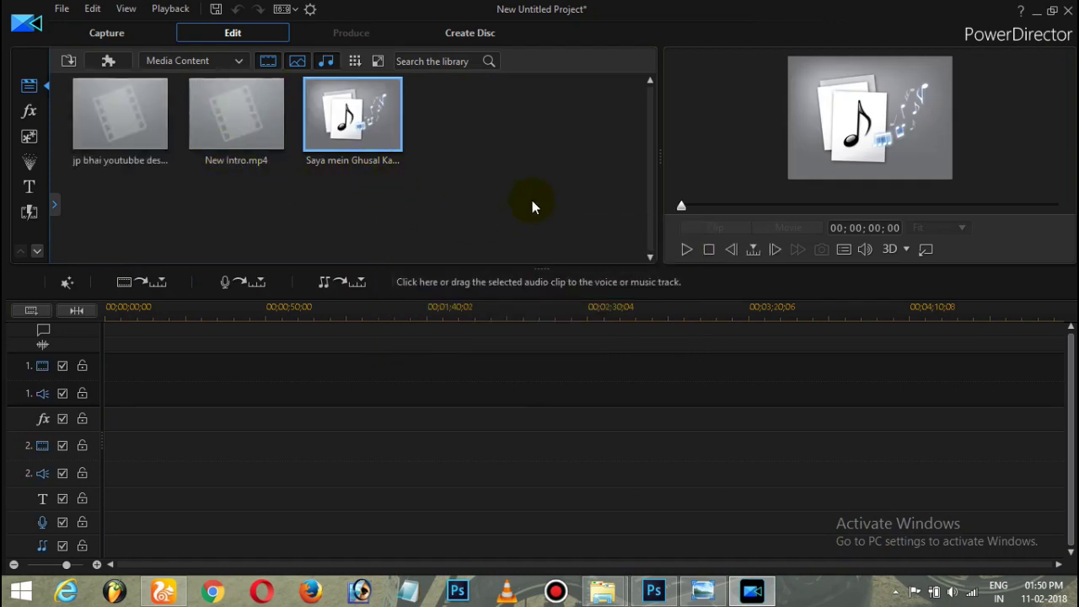
{"action": "left_click", "coordinate": [226, 195]}
{"action": "left_click_drag", "start_coordinate": [221, 199], "coordinate": [112, 396]}
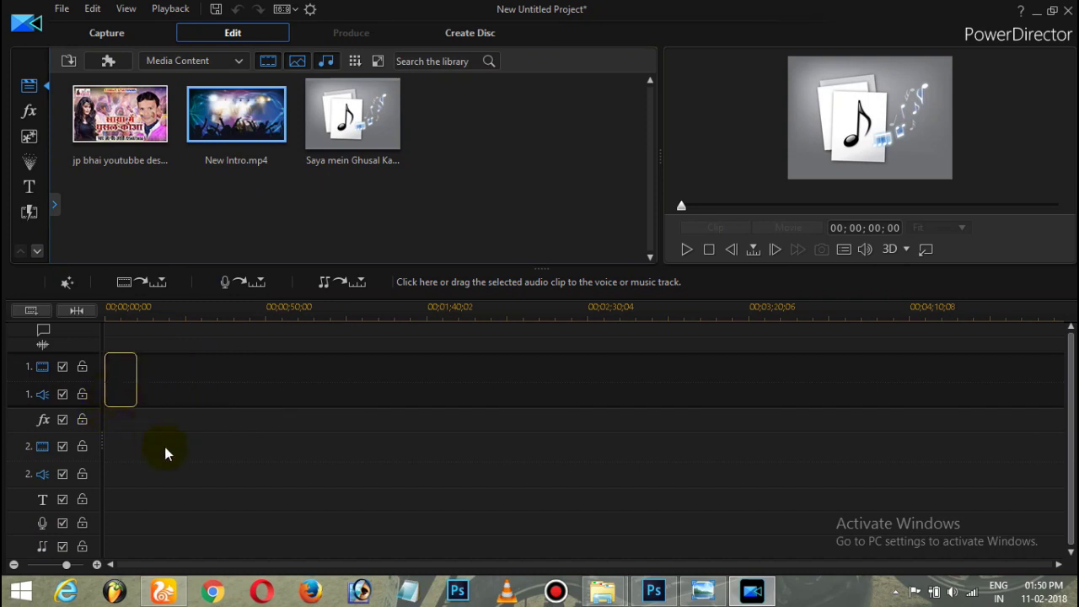
{"action": "left_click_drag", "start_coordinate": [165, 454], "coordinate": [200, 438]}
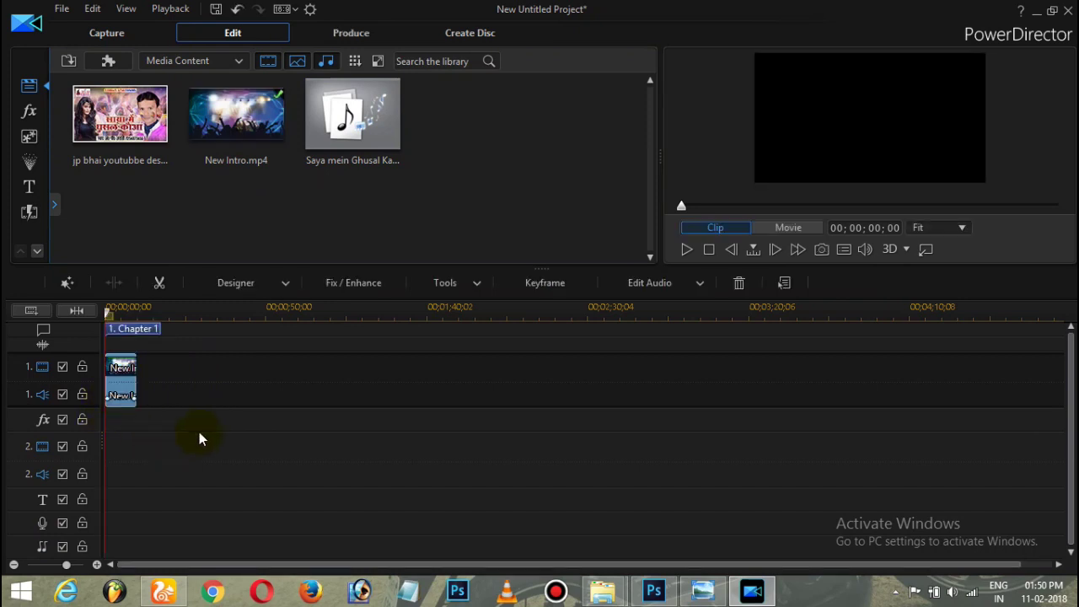
{"action": "left_click", "coordinate": [138, 402]}
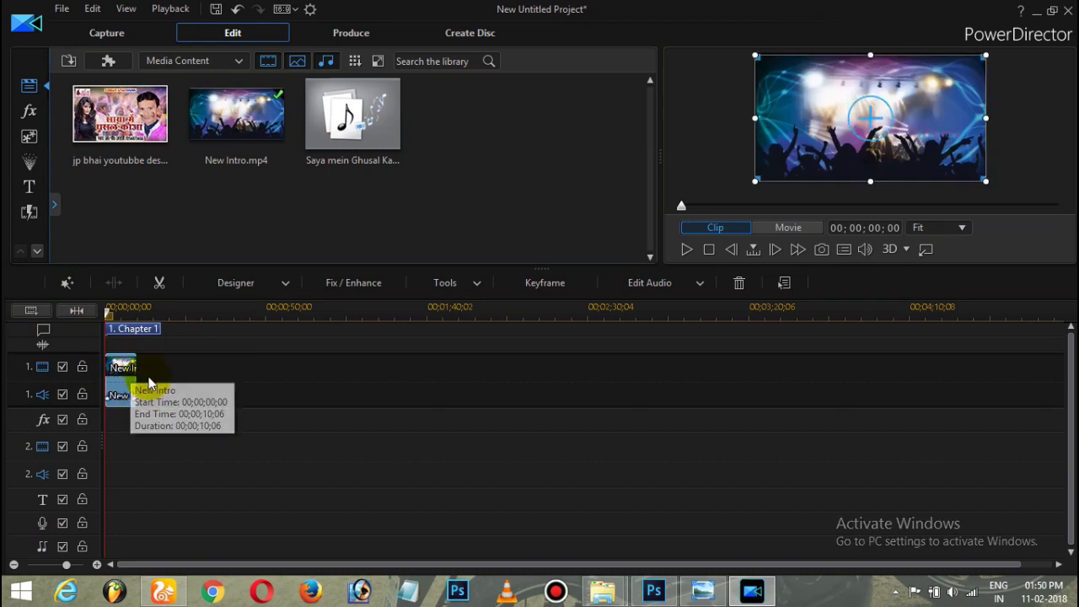
Add the Saya mein Ghusal Kaua song to the audio track after the intro
{"action": "left_click_drag", "start_coordinate": [354, 119], "coordinate": [285, 400]}
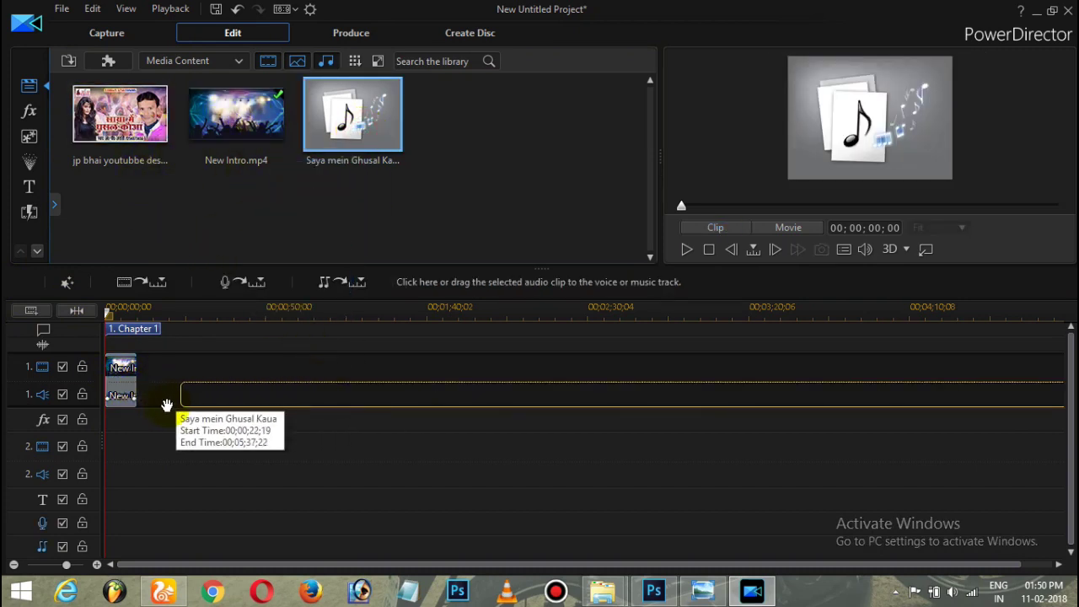
{"action": "left_click_drag", "start_coordinate": [285, 400], "coordinate": [134, 400]}
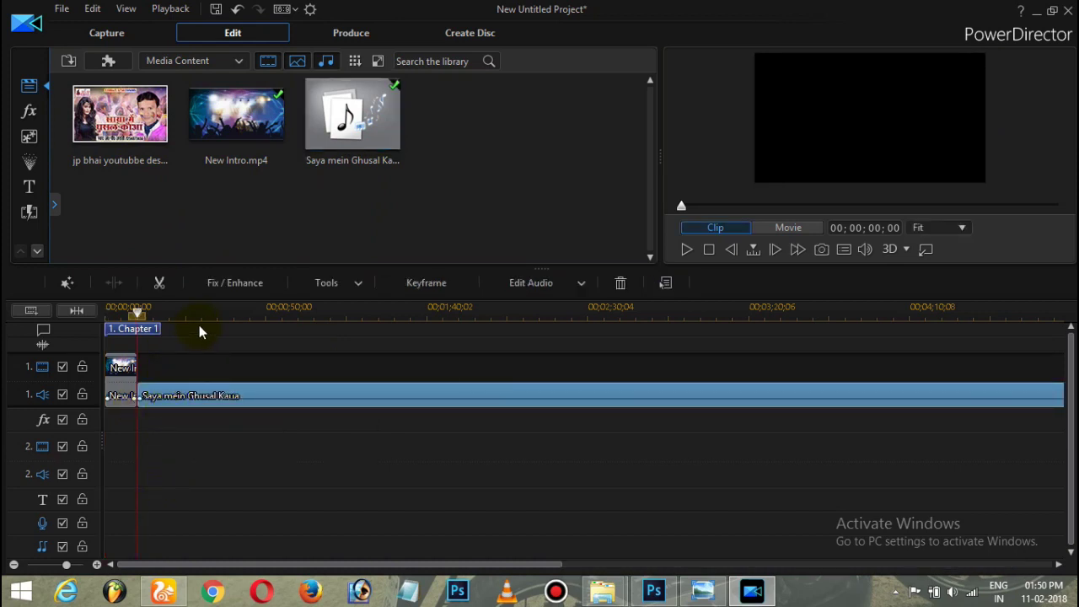
{"action": "left_click", "coordinate": [187, 362]}
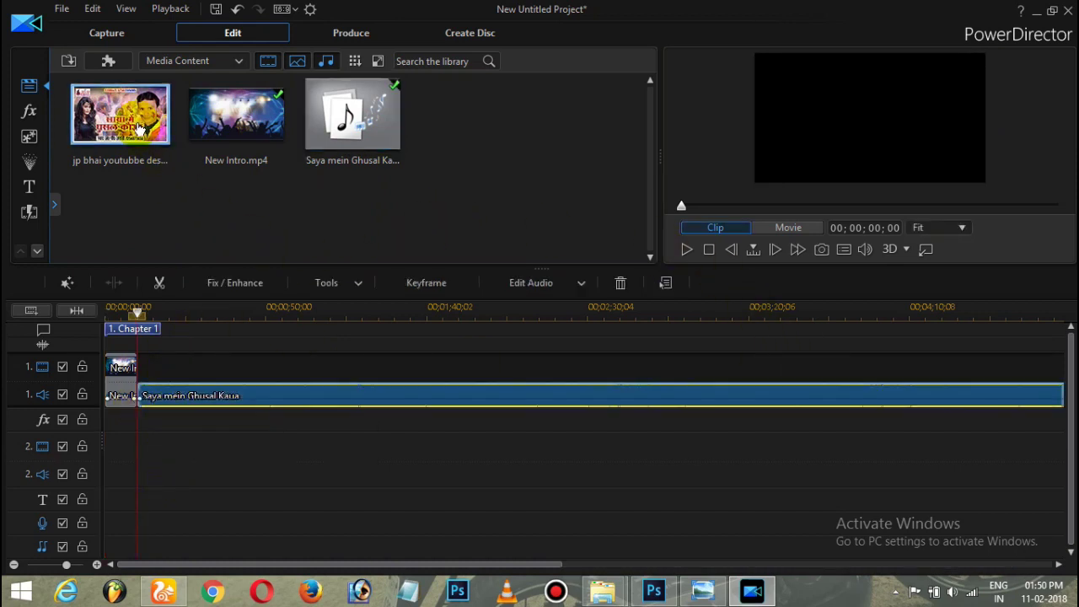
Place the thumbnail image after the intro and stretch it to end with the song at 00;05;15;03
{"action": "mouse_move", "coordinate": [187, 363]}
{"action": "left_mouse_down"}
{"action": "mouse_move", "coordinate": [173, 364]}
{"action": "mouse_move", "coordinate": [534, 403]}
{"action": "left_mouse_up"}
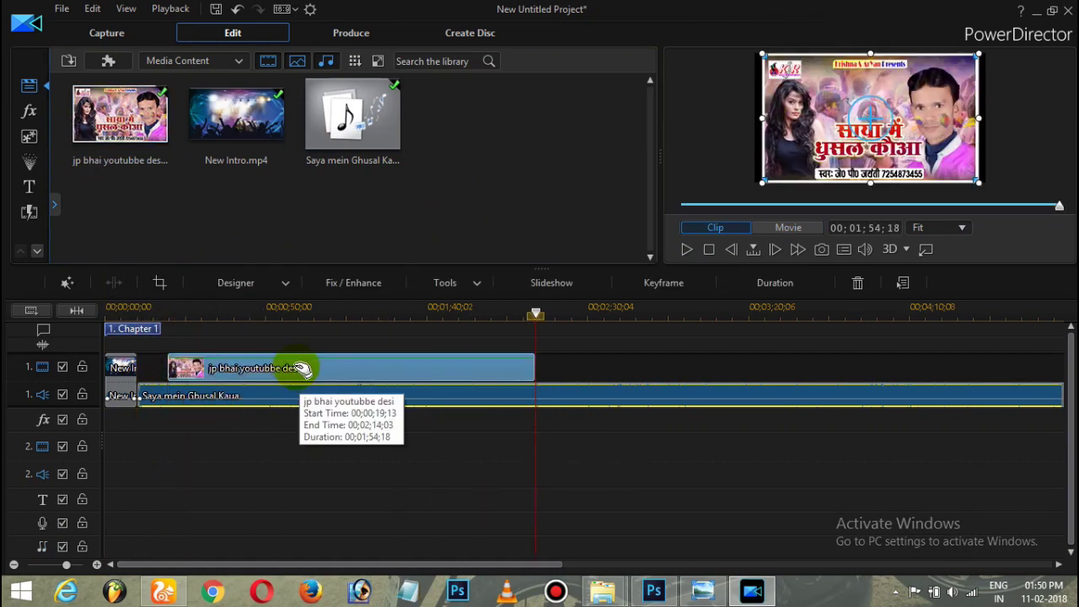
{"action": "left_click_drag", "start_coordinate": [270, 370], "coordinate": [243, 368]}
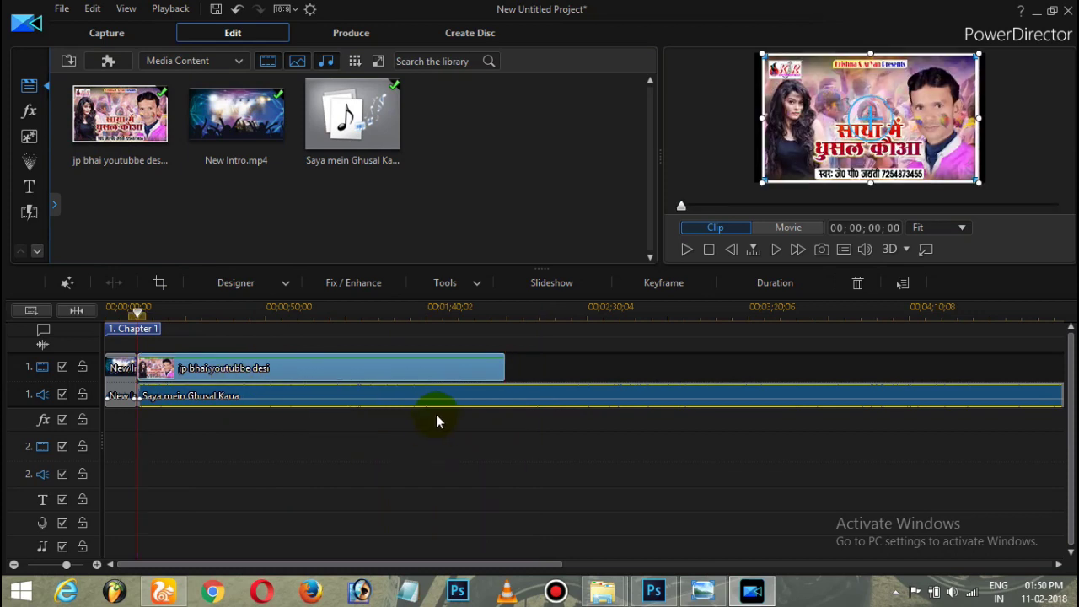
{"action": "left_click", "coordinate": [14, 564]}
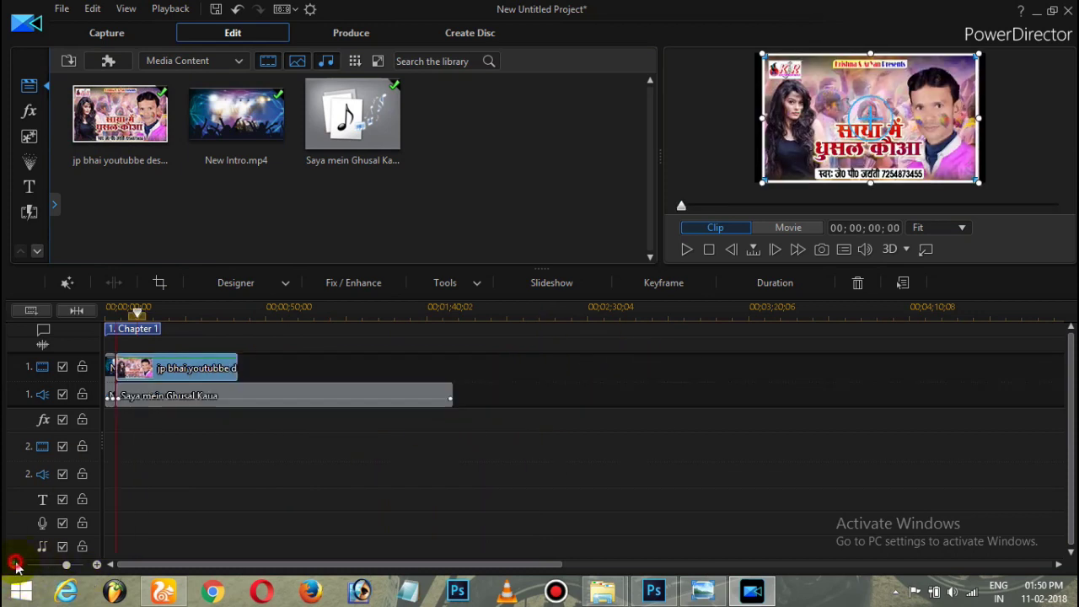
{"action": "left_click_drag", "start_coordinate": [237, 368], "coordinate": [455, 437]}
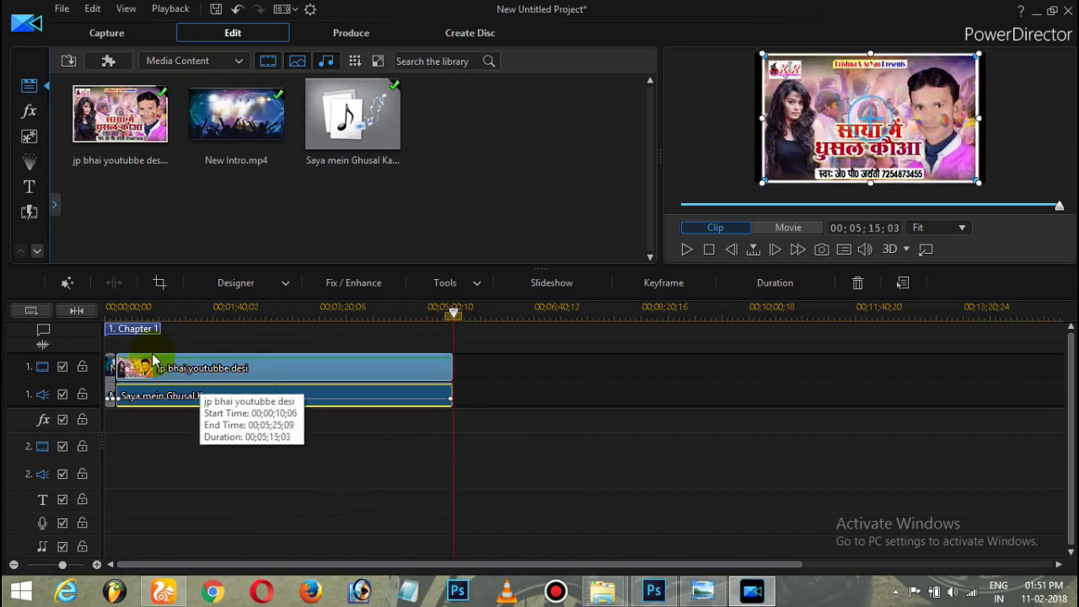
{"action": "scroll", "coordinate": [72, 284], "scroll_direction": "down", "scroll_amount": 2}
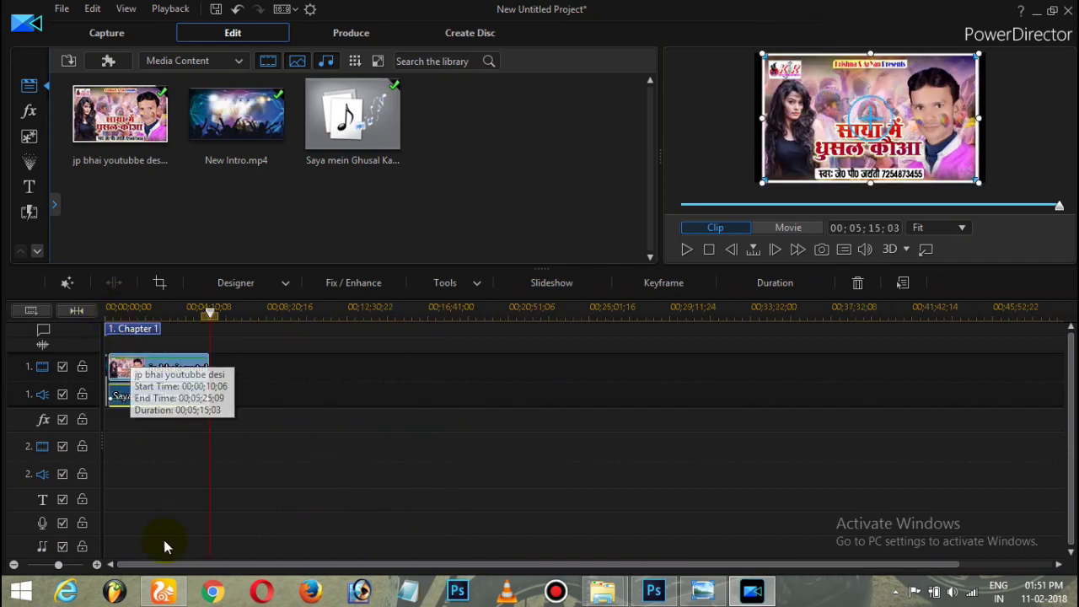
{"action": "left_click_drag", "start_coordinate": [62, 565], "coordinate": [72, 565]}
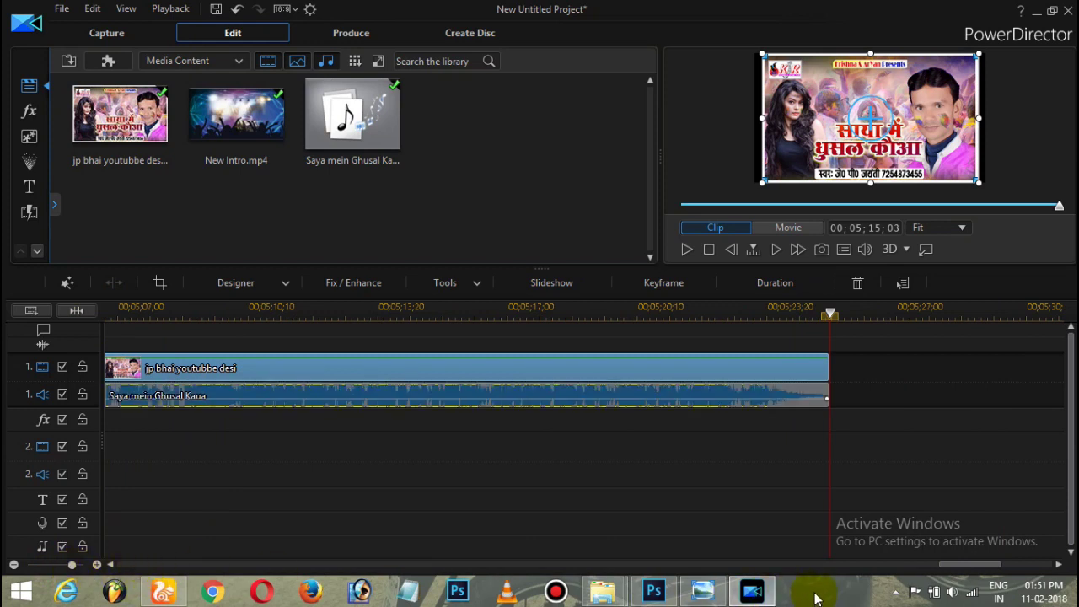
Zoom the timeline in and out to confirm the image and song ends align
{"action": "left_click", "coordinate": [49, 565]}
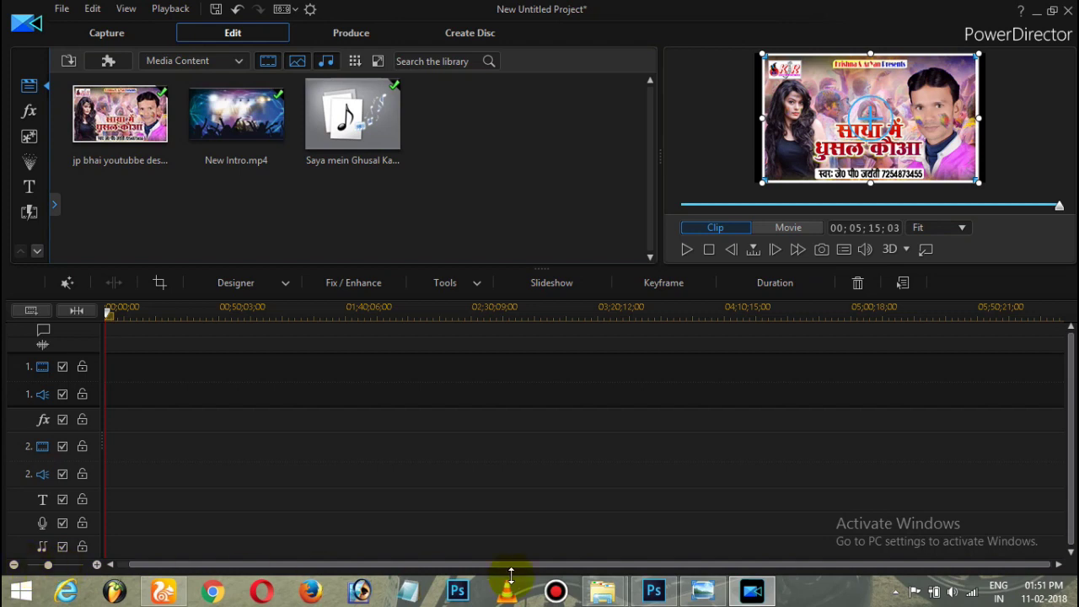
{"action": "left_click", "coordinate": [98, 565]}
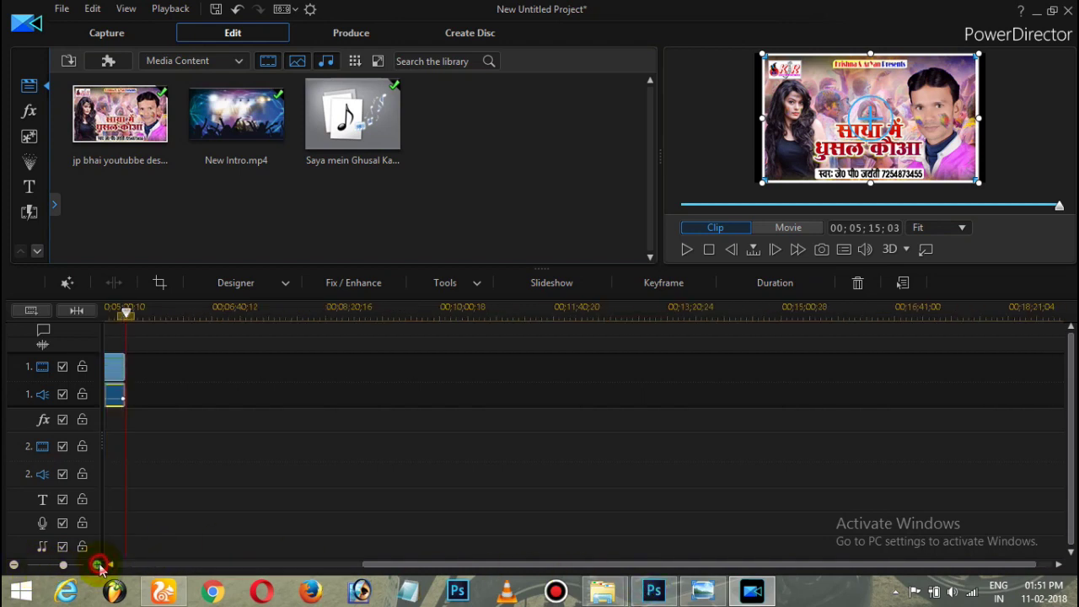
{"action": "left_click", "coordinate": [98, 565]}
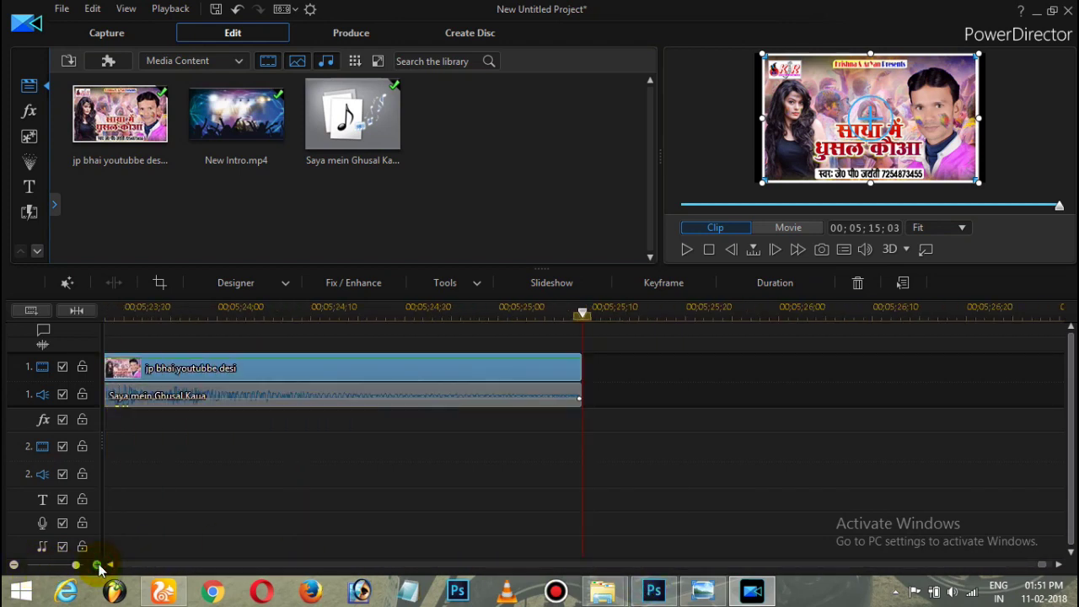
{"action": "left_click", "coordinate": [98, 565]}
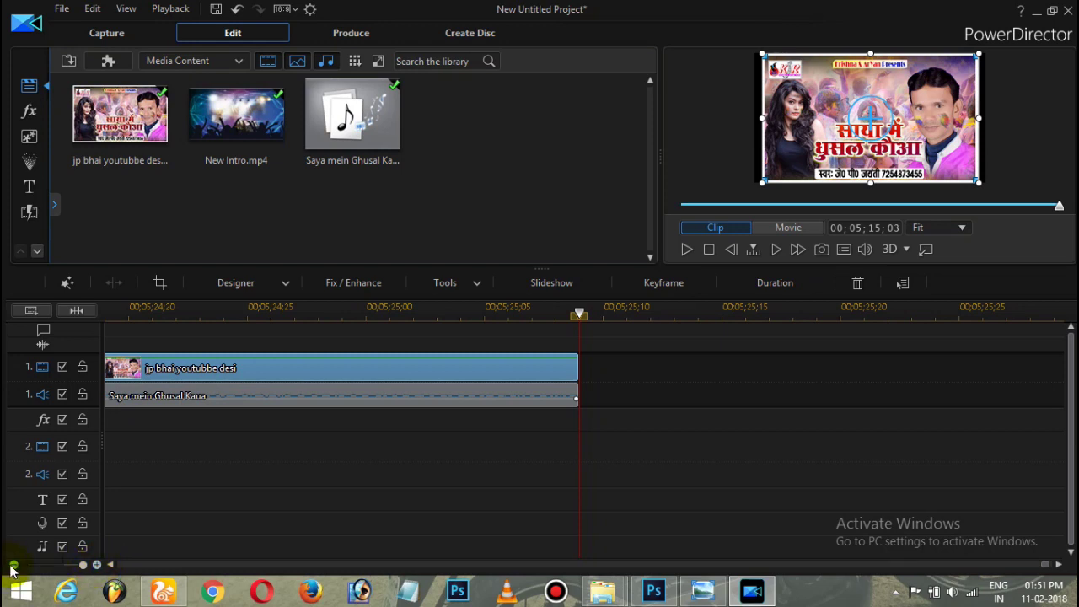
{"action": "left_click", "coordinate": [13, 565]}
{"action": "left_click", "coordinate": [12, 565]}
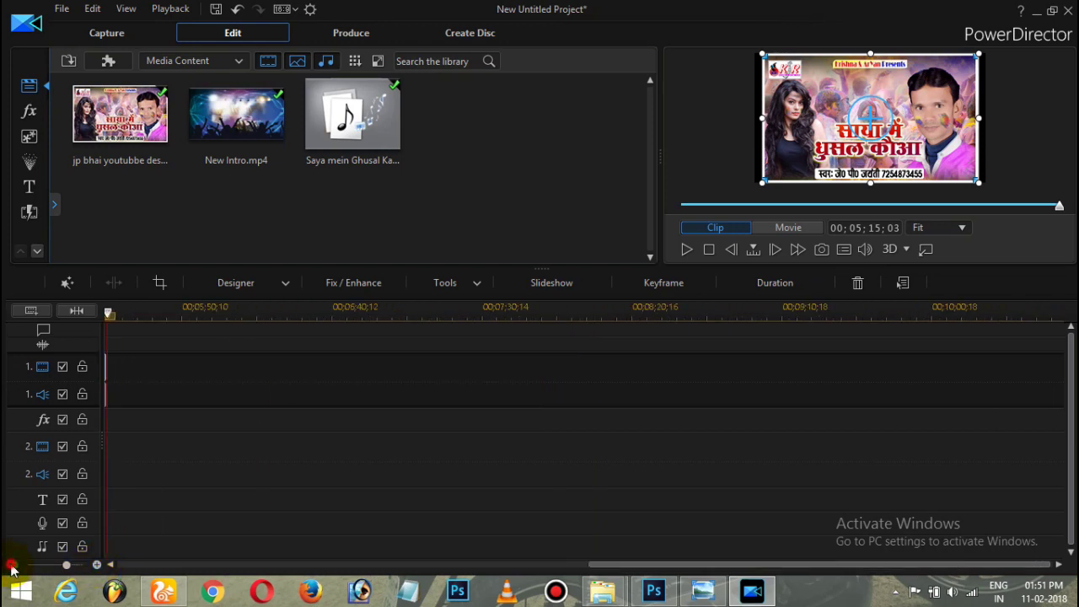
{"action": "left_click", "coordinate": [12, 565]}
{"action": "mouse_move", "coordinate": [503, 565]}
{"action": "left_mouse_down"}
{"action": "mouse_move", "coordinate": [272, 570]}
{"action": "mouse_move", "coordinate": [169, 559]}
{"action": "left_mouse_up"}
Play the project from the start, stop at 00;00;12;01, and enlarge the preview area
{"action": "left_click", "coordinate": [144, 396]}
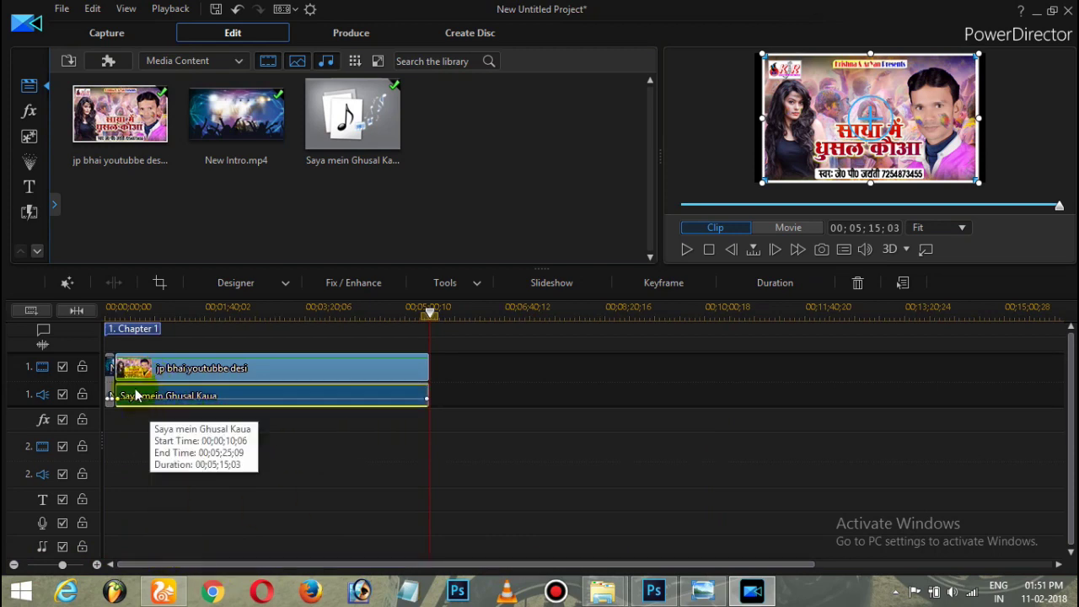
{"action": "left_click", "coordinate": [111, 310]}
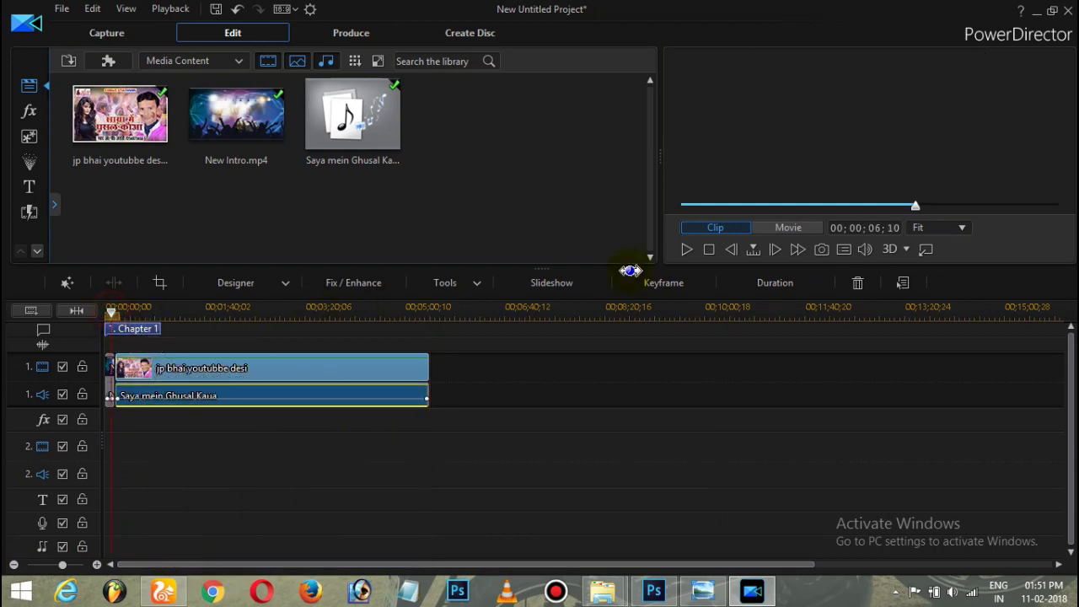
{"action": "left_click", "coordinate": [686, 250]}
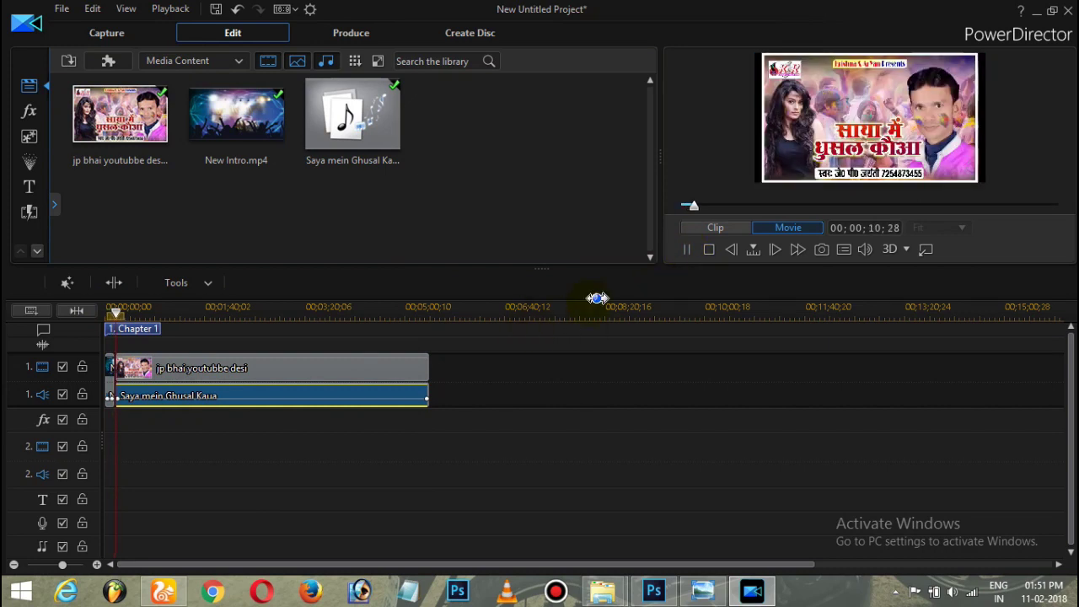
{"action": "key", "text": "space"}
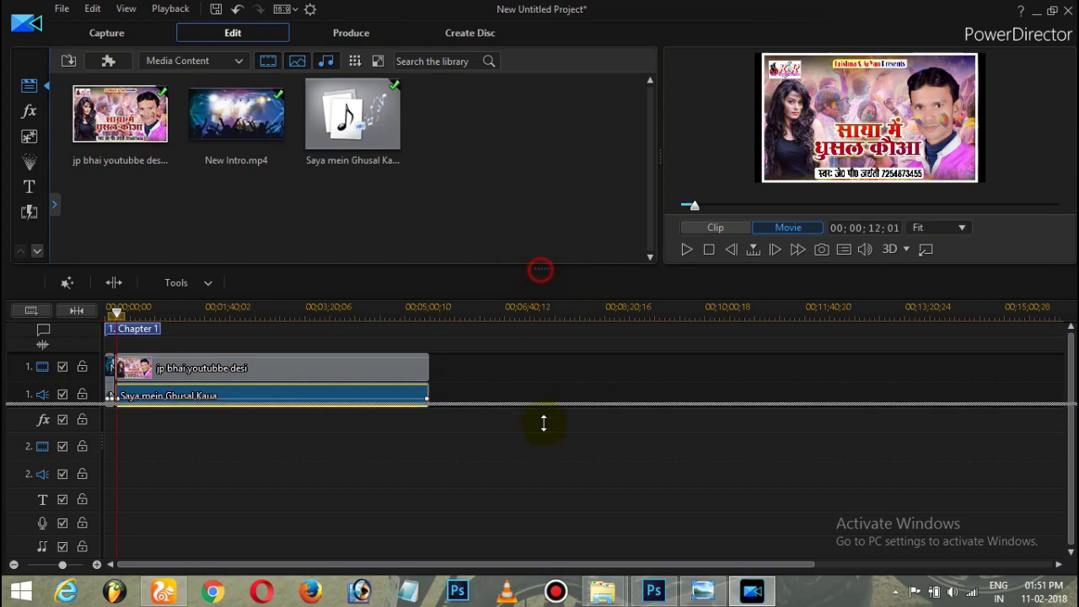
{"action": "left_click_drag", "start_coordinate": [544, 425], "coordinate": [566, 407]}
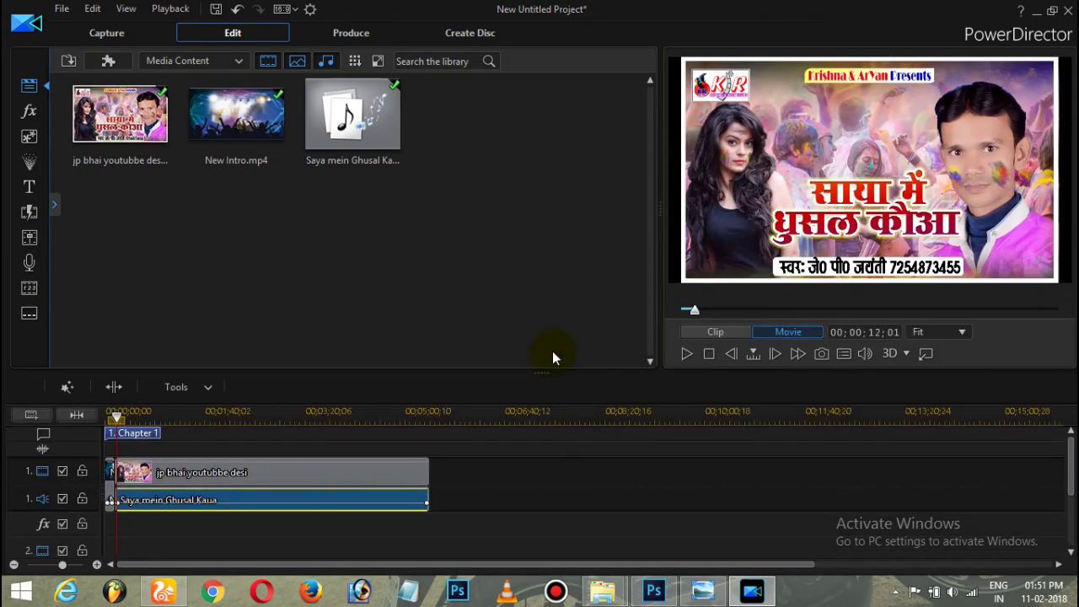
{"action": "left_click", "coordinate": [348, 33]}
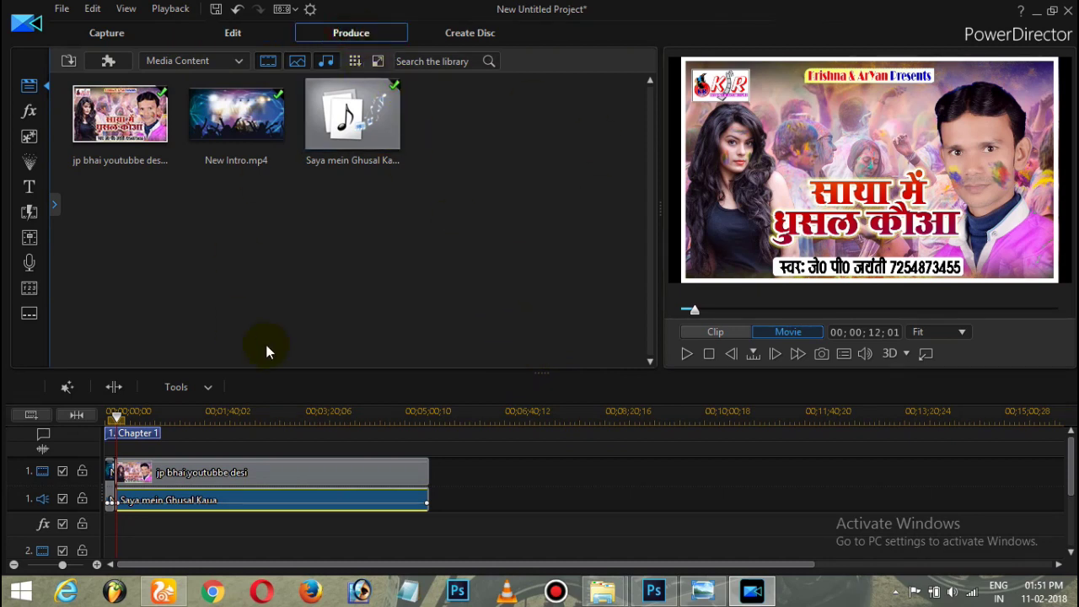
Render an H.264 MP4 named kr films to the Desktop with preview during production enabled
{"action": "left_click", "coordinate": [344, 38]}
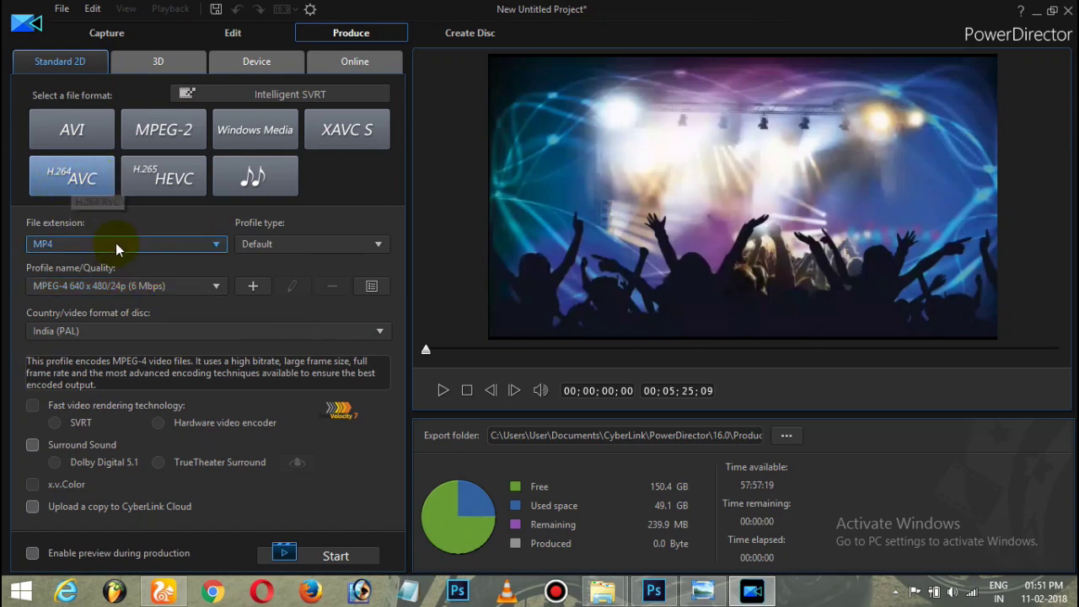
{"action": "left_click", "coordinate": [32, 554]}
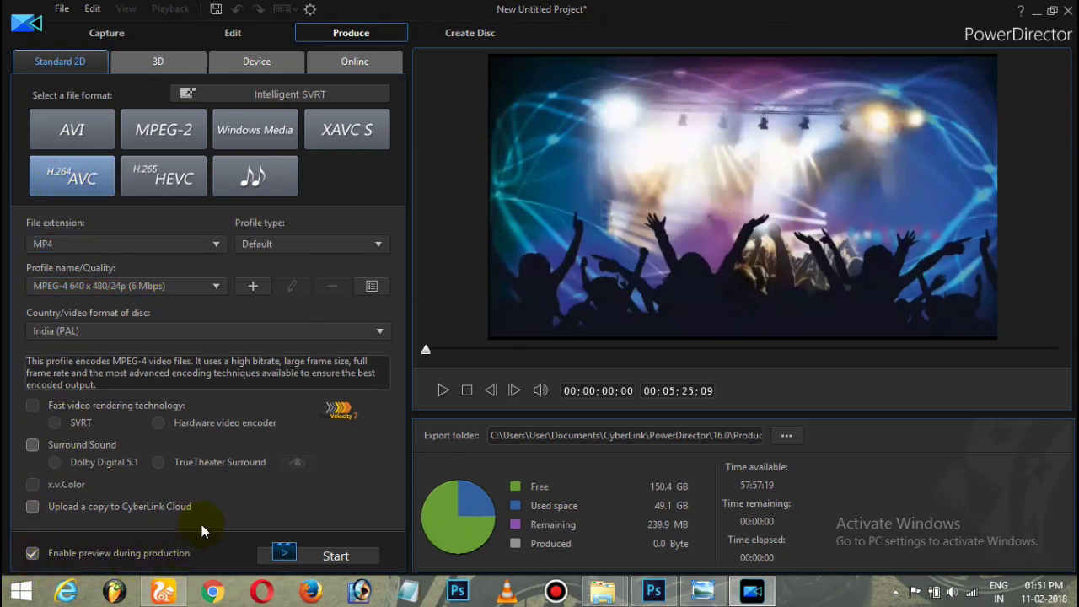
{"action": "left_click", "coordinate": [788, 436]}
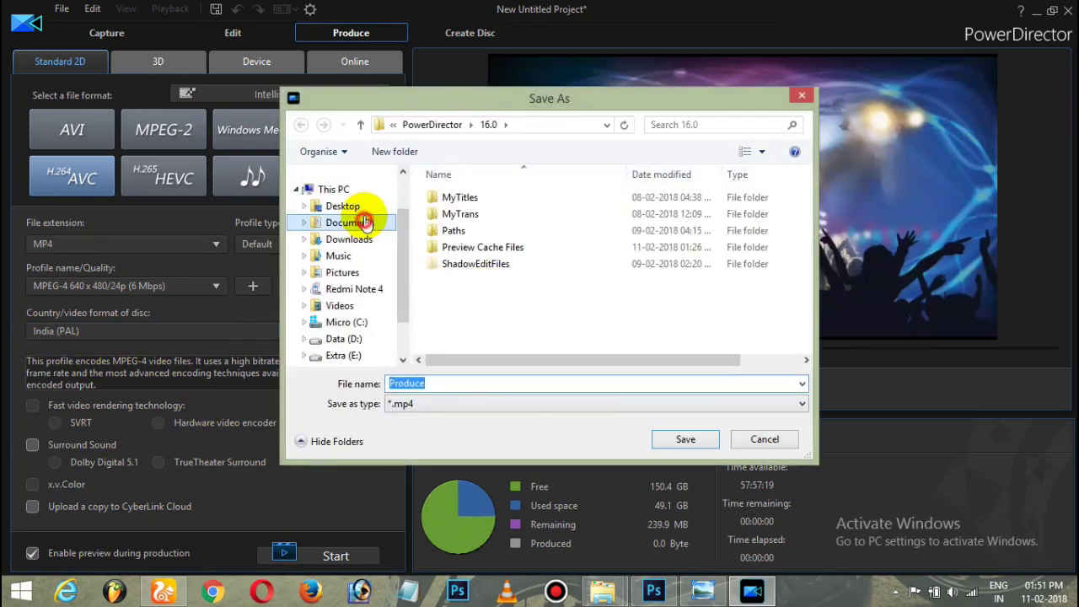
{"action": "left_click", "coordinate": [363, 222]}
{"action": "left_click", "coordinate": [337, 207]}
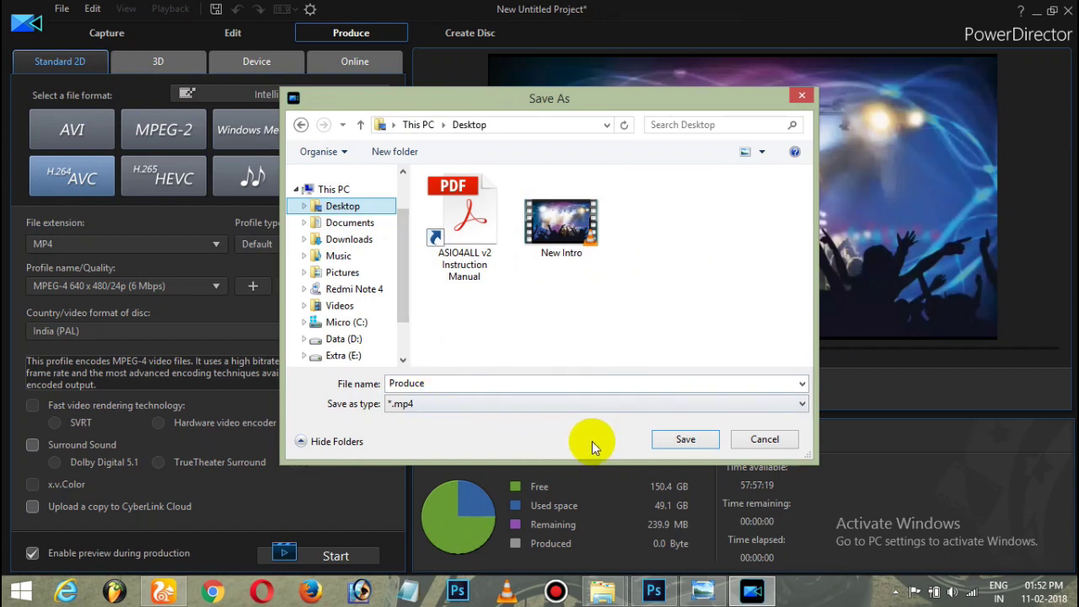
{"action": "double_click", "coordinate": [473, 385]}
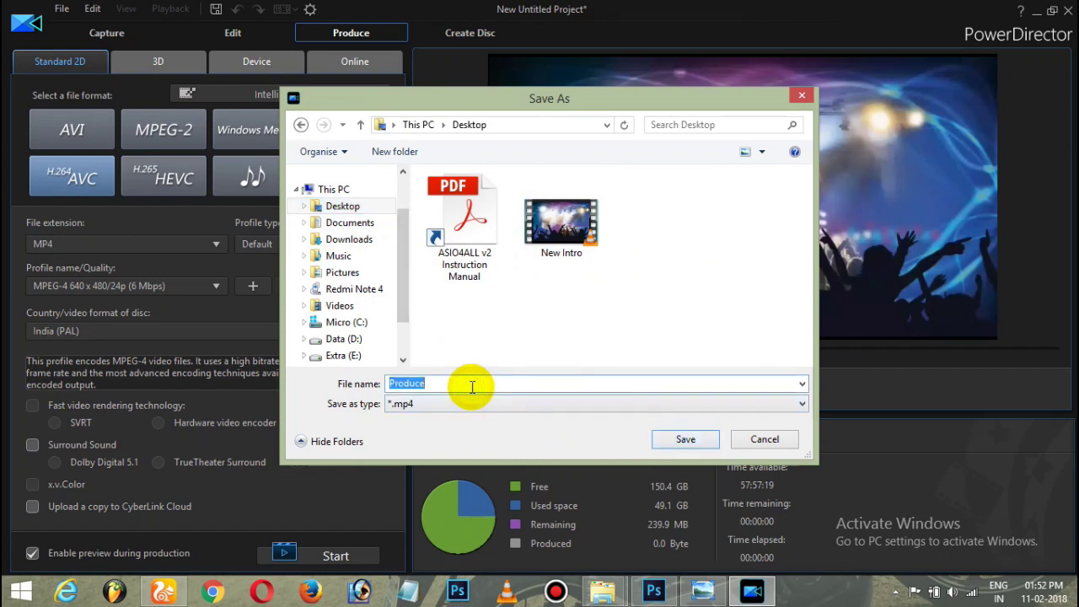
{"action": "type", "text": "kr films"}
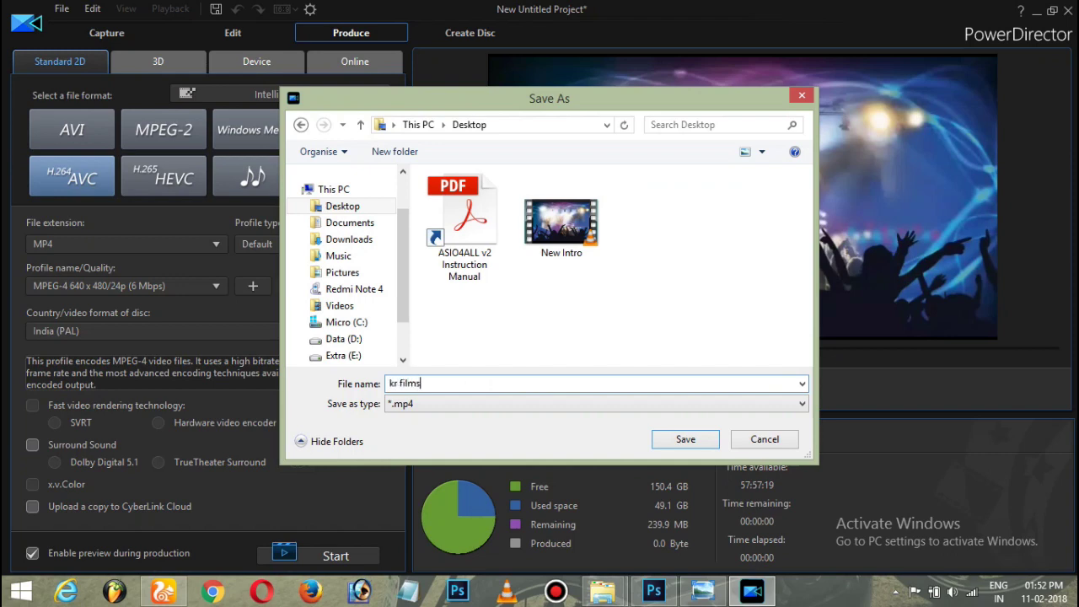
{"action": "key", "text": "Return"}
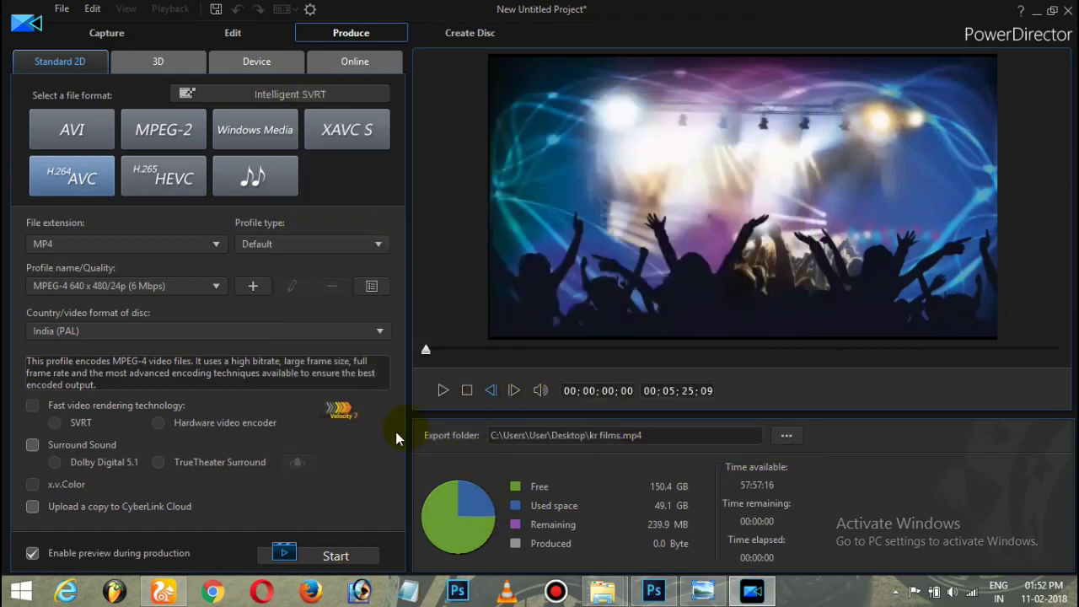
{"action": "left_click", "coordinate": [349, 558]}
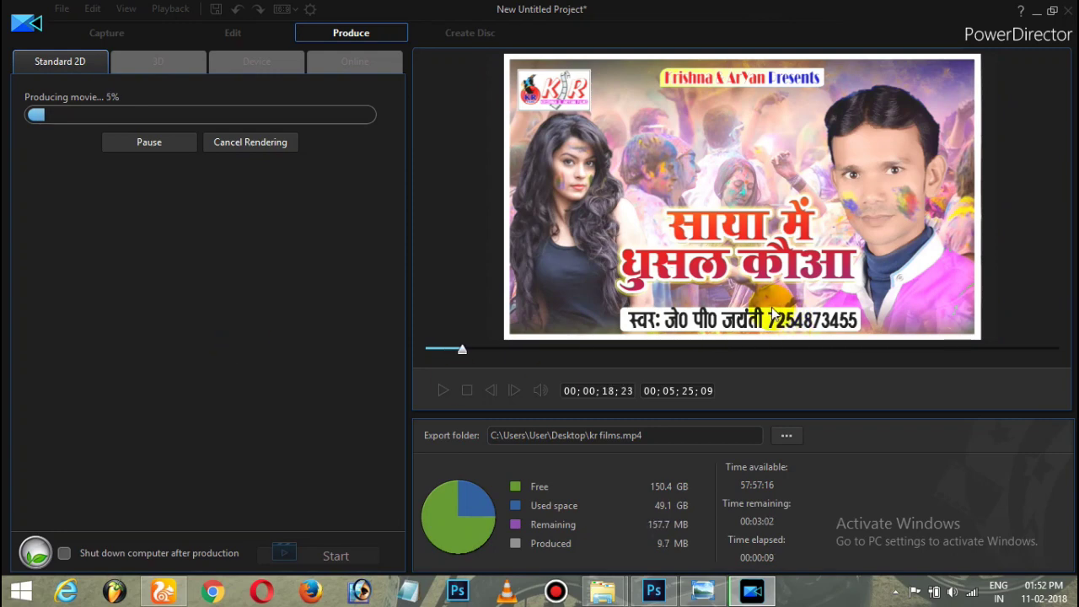
{"action": "left_click", "coordinate": [169, 593]}
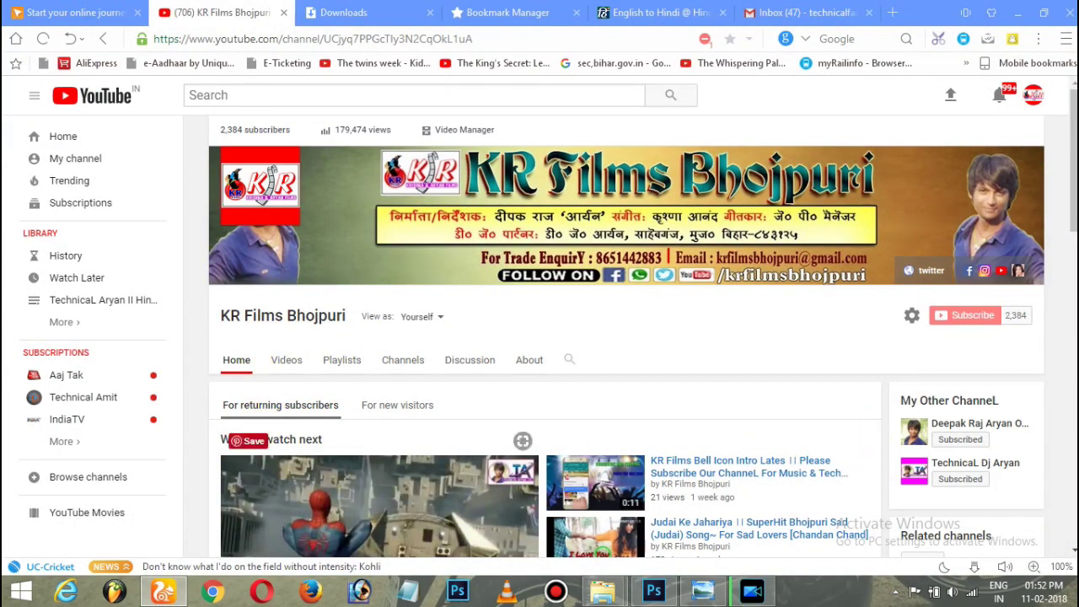
Scroll the YouTube channel page and open the video upload page from the top-right Upload arrow
{"action": "left_click_drag", "start_coordinate": [1072, 181], "coordinate": [1075, 472]}
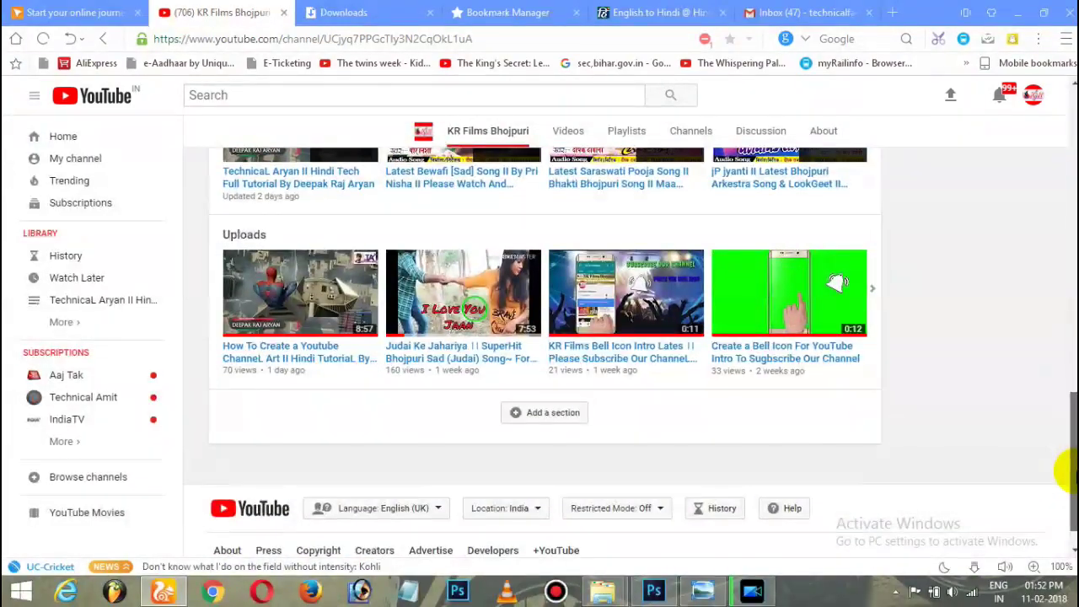
{"action": "left_click_drag", "start_coordinate": [1071, 473], "coordinate": [1074, 248]}
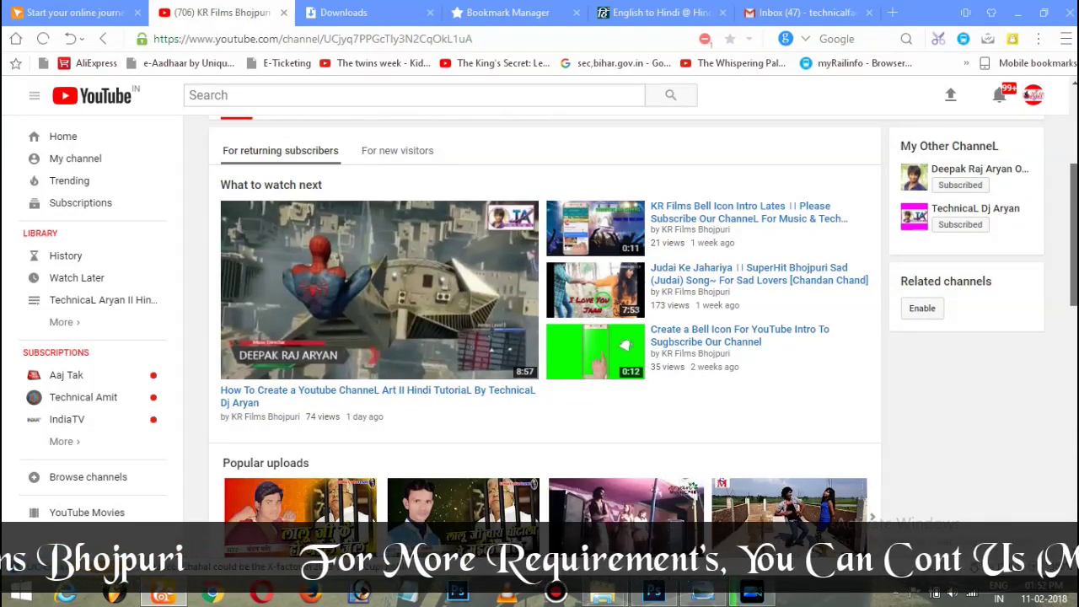
{"action": "left_click_drag", "start_coordinate": [1074, 248], "coordinate": [1073, 194]}
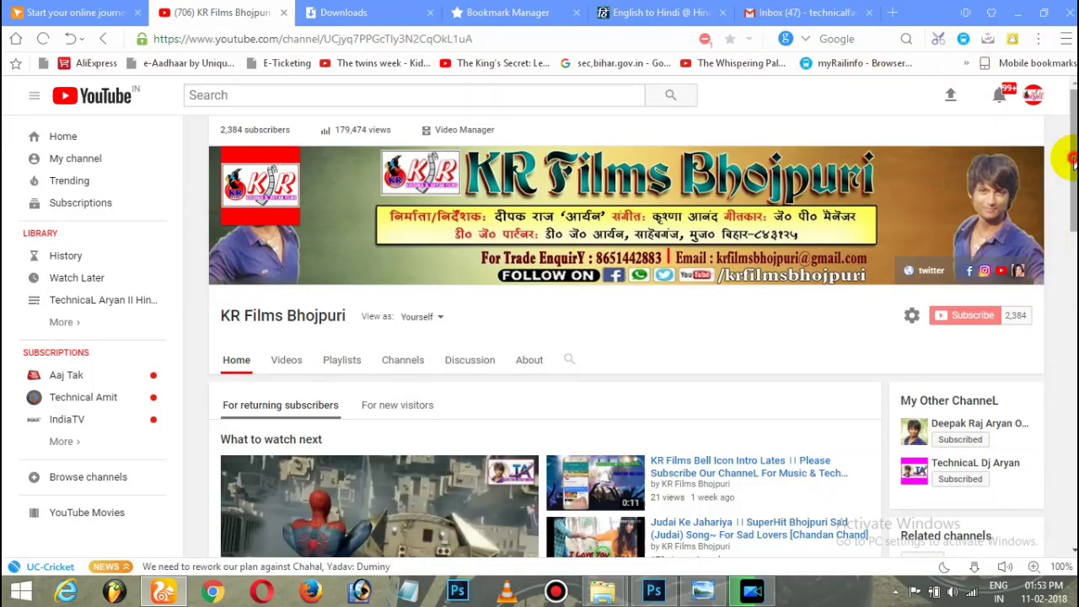
{"action": "scroll", "coordinate": [1067, 152], "scroll_direction": "down", "scroll_amount": 3}
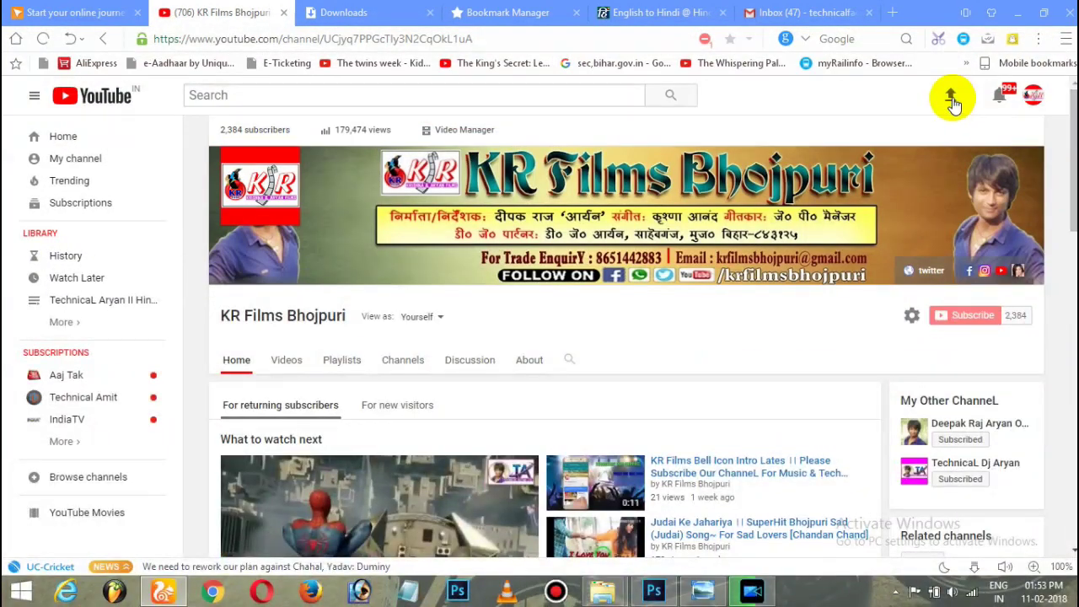
{"action": "left_click", "coordinate": [953, 100]}
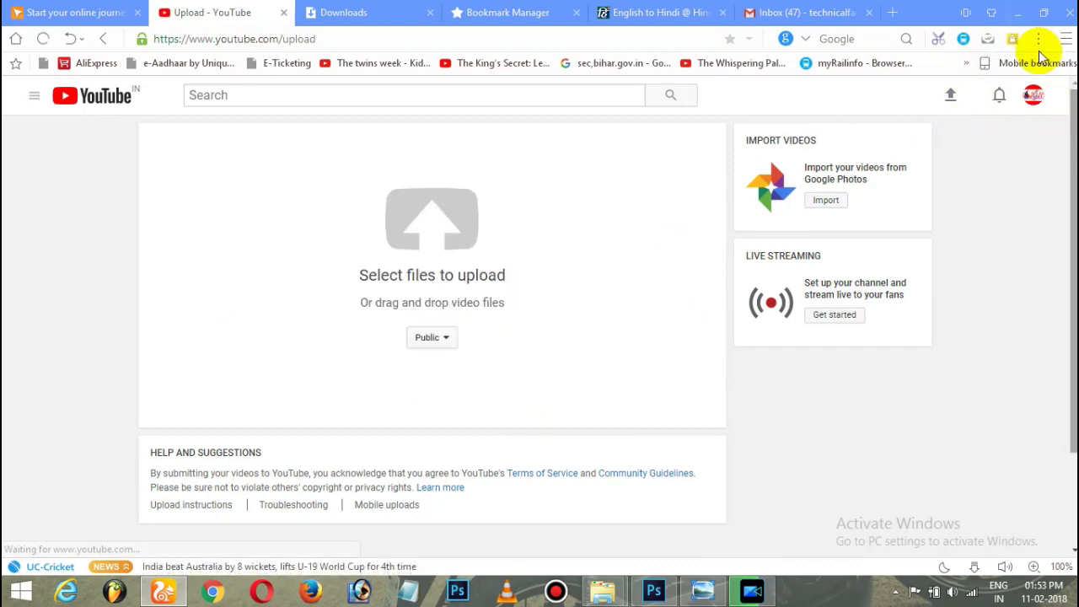
{"action": "left_click", "coordinate": [1021, 15]}
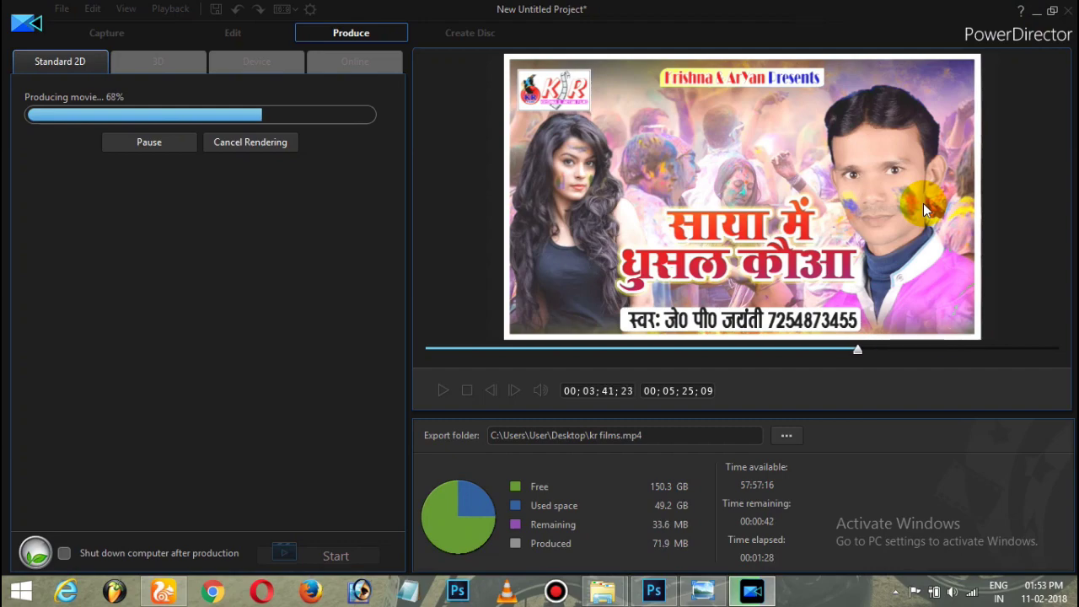
Minimize PowerDirector, select the thumbnail image and refresh the desktop twice
{"action": "left_click", "coordinate": [1036, 12]}
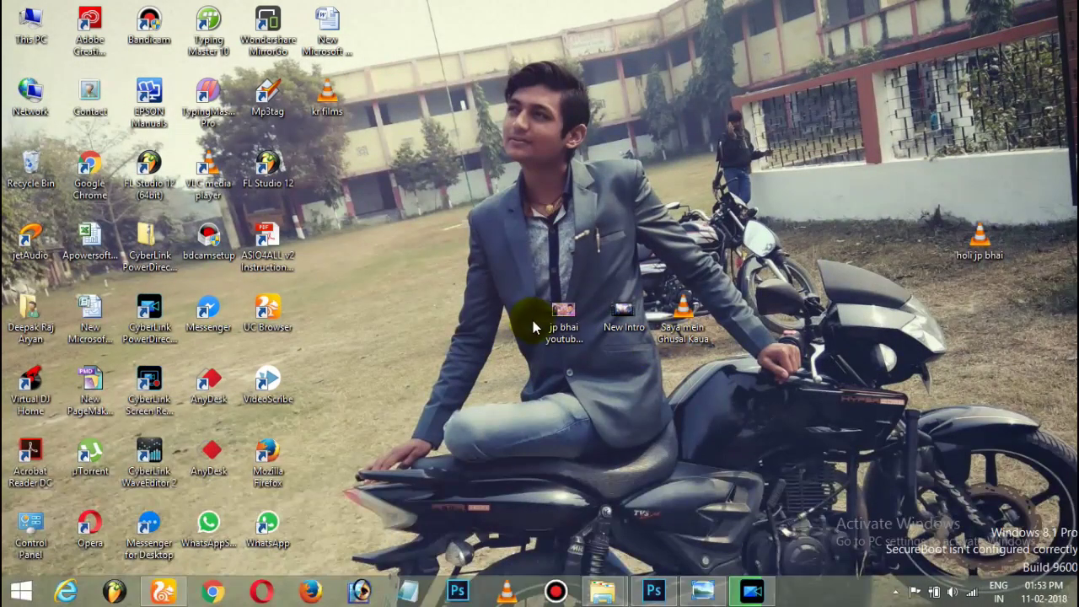
{"action": "left_click", "coordinate": [568, 332]}
{"action": "left_click", "coordinate": [568, 333]}
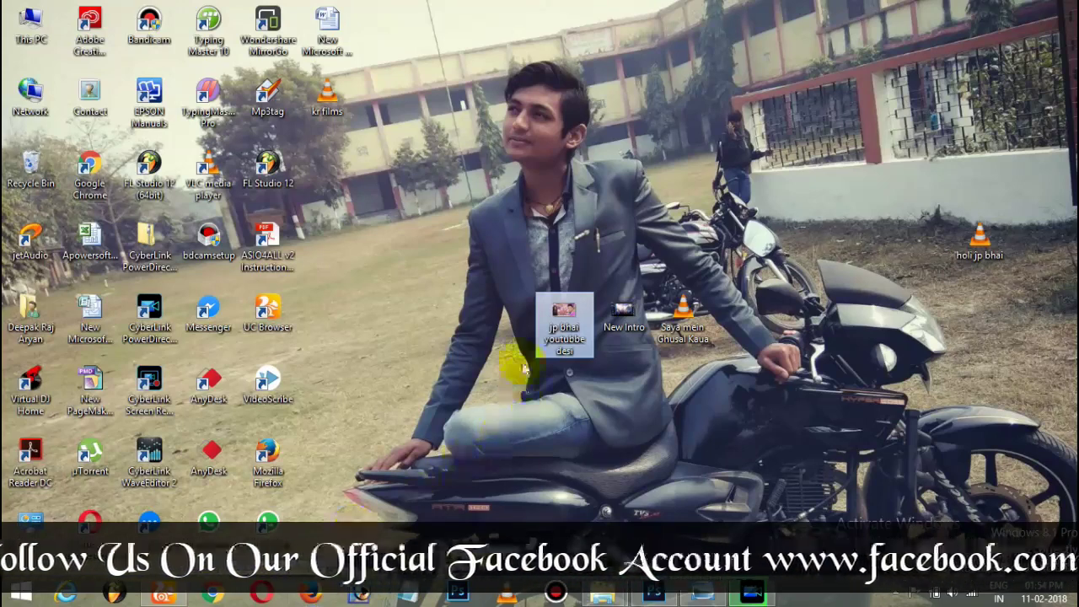
{"action": "right_click", "coordinate": [382, 256]}
{"action": "right_click", "coordinate": [397, 251]}
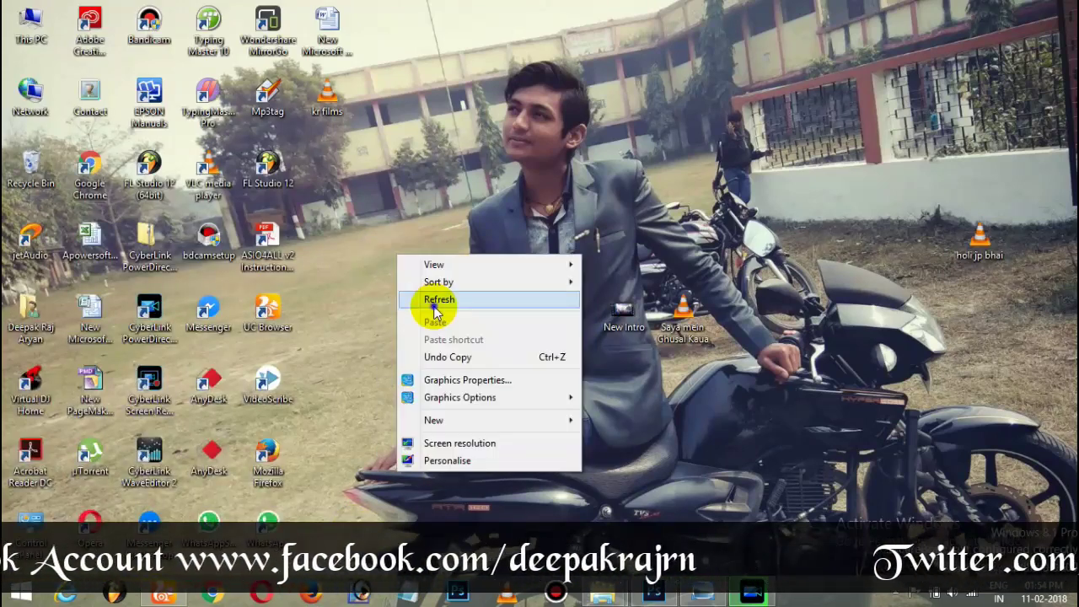
{"action": "left_click", "coordinate": [422, 296]}
{"action": "right_click", "coordinate": [413, 276]}
{"action": "left_click", "coordinate": [451, 323]}
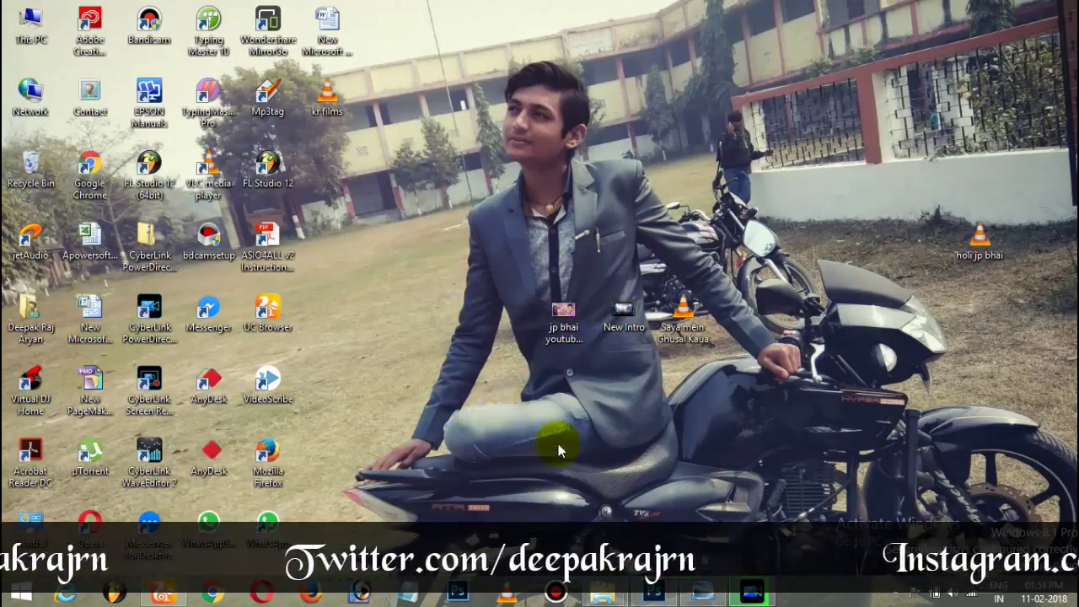
Shift the thumbnail icon left and confirm the kr films.mp4 render finished at 103.8 MB
{"action": "mouse_move", "coordinate": [591, 344]}
{"action": "left_mouse_down"}
{"action": "mouse_move", "coordinate": [458, 369]}
{"action": "mouse_move", "coordinate": [442, 322]}
{"action": "mouse_move", "coordinate": [509, 335]}
{"action": "left_mouse_up"}
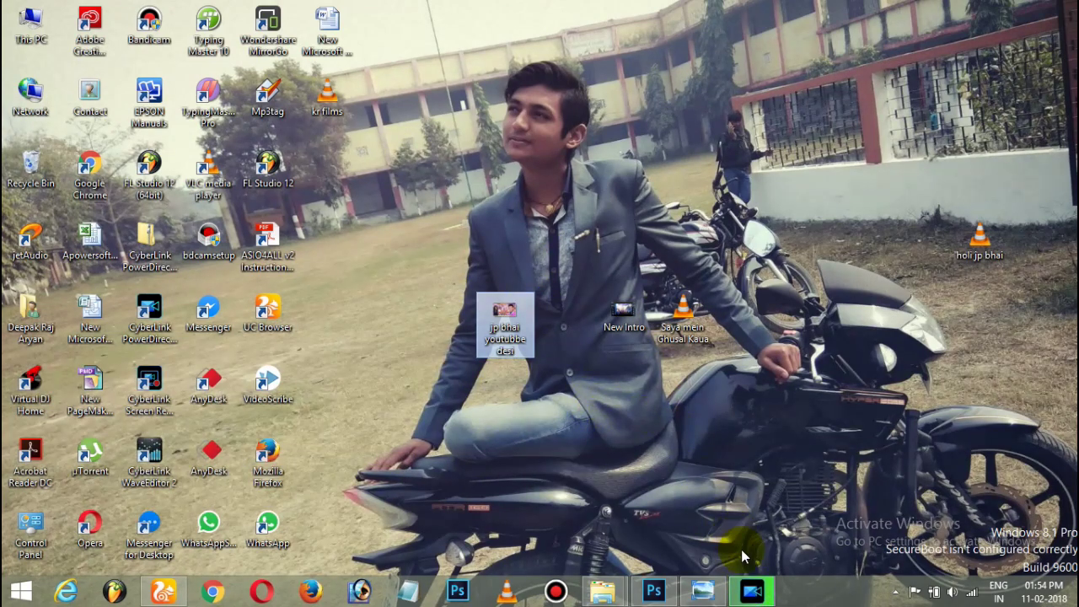
{"action": "left_click", "coordinate": [752, 591]}
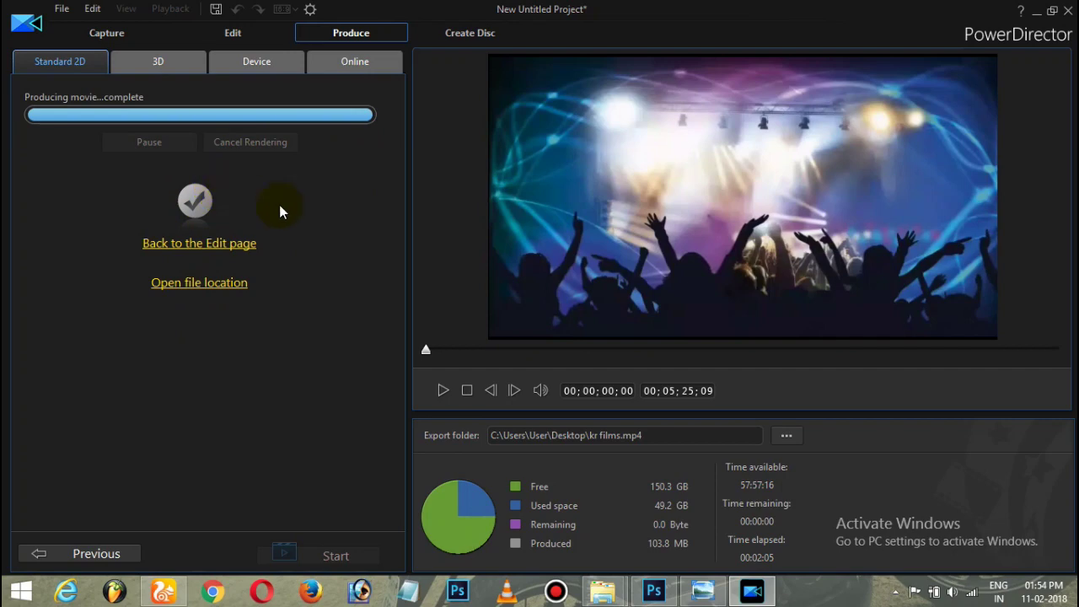
{"action": "left_click", "coordinate": [1037, 9]}
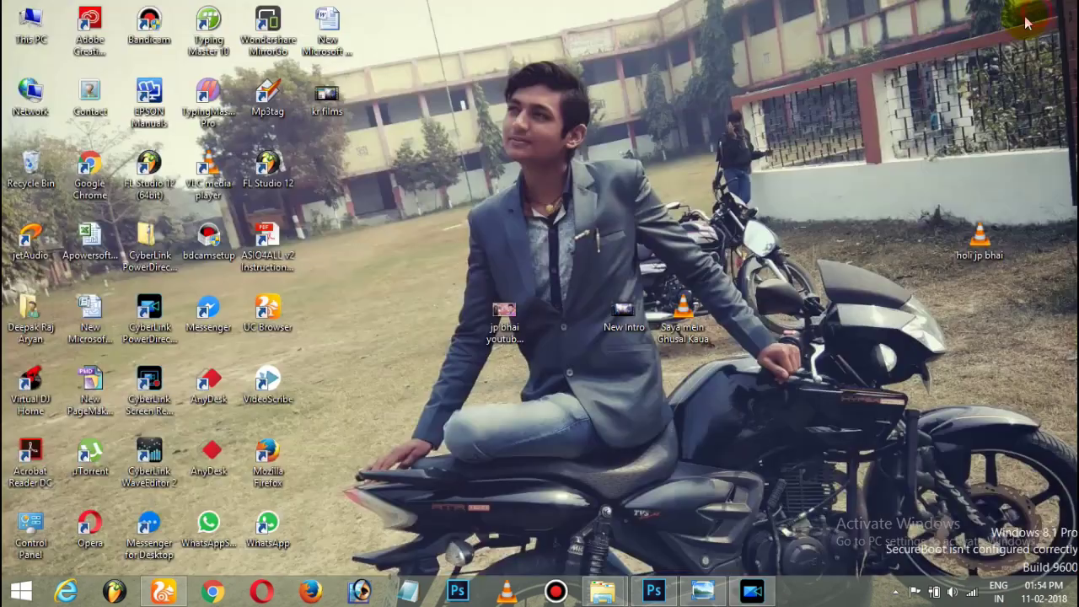
Refresh the desktop and move the kr films video beside the other files
{"action": "right_click", "coordinate": [526, 116]}
{"action": "left_click", "coordinate": [597, 162]}
{"action": "left_click_drag", "start_coordinate": [327, 97], "coordinate": [415, 313]}
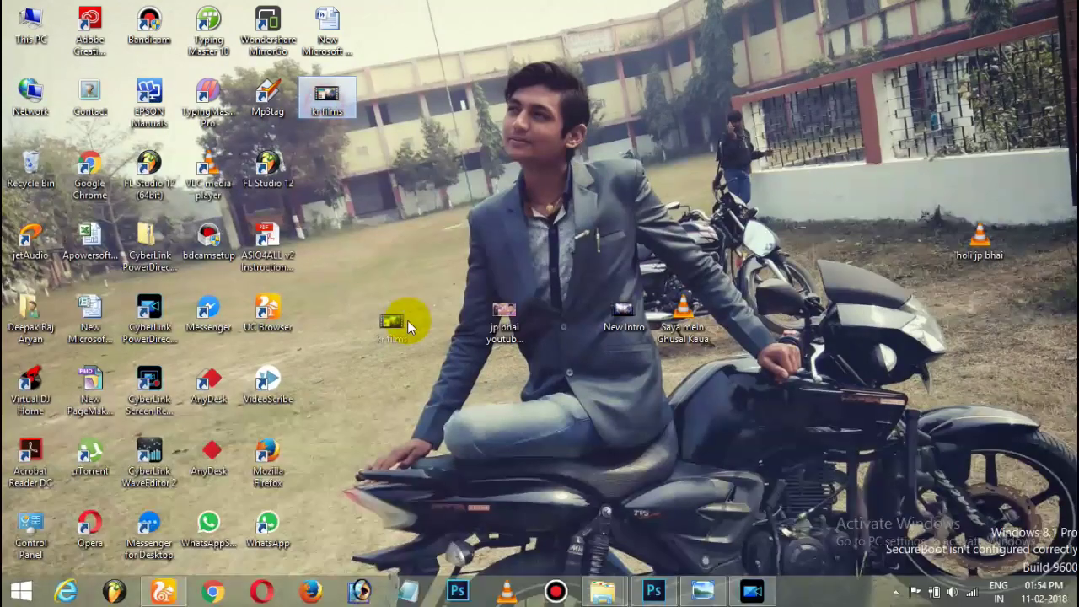
Preview kr films.mp4 in VLC, skipping ahead through it, then close the player
{"action": "double_click", "coordinate": [415, 314]}
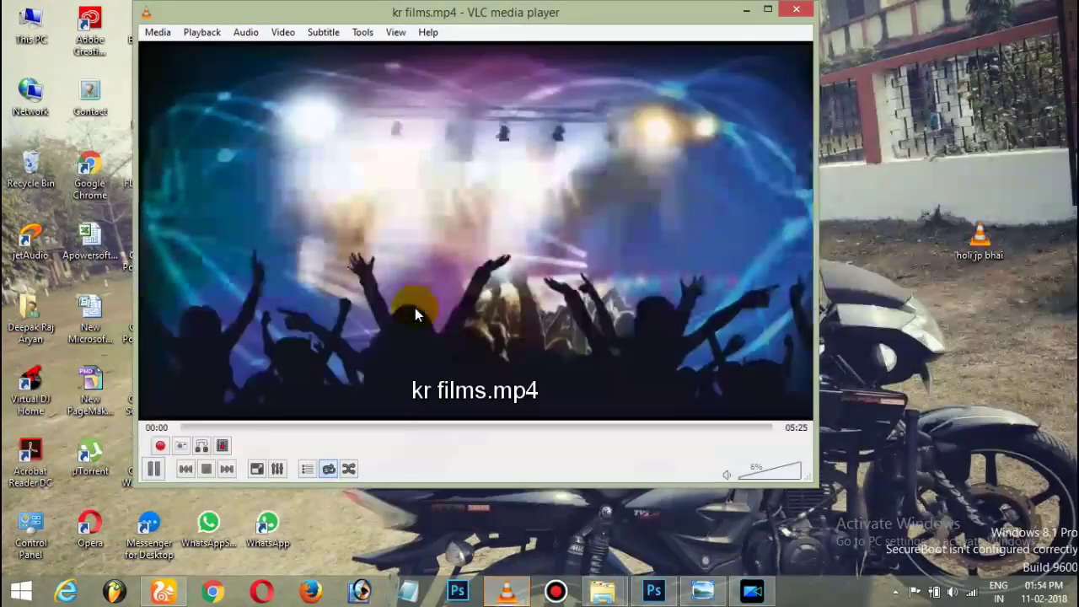
{"action": "left_click", "coordinate": [260, 426]}
{"action": "left_click", "coordinate": [327, 430]}
{"action": "left_click", "coordinate": [440, 430]}
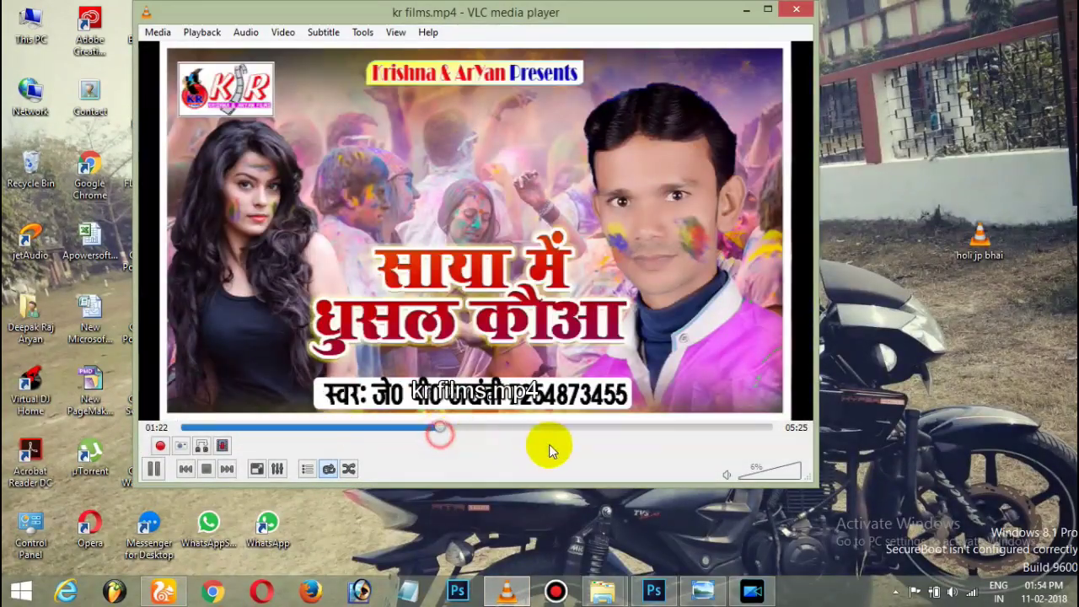
{"action": "left_click", "coordinate": [796, 11]}
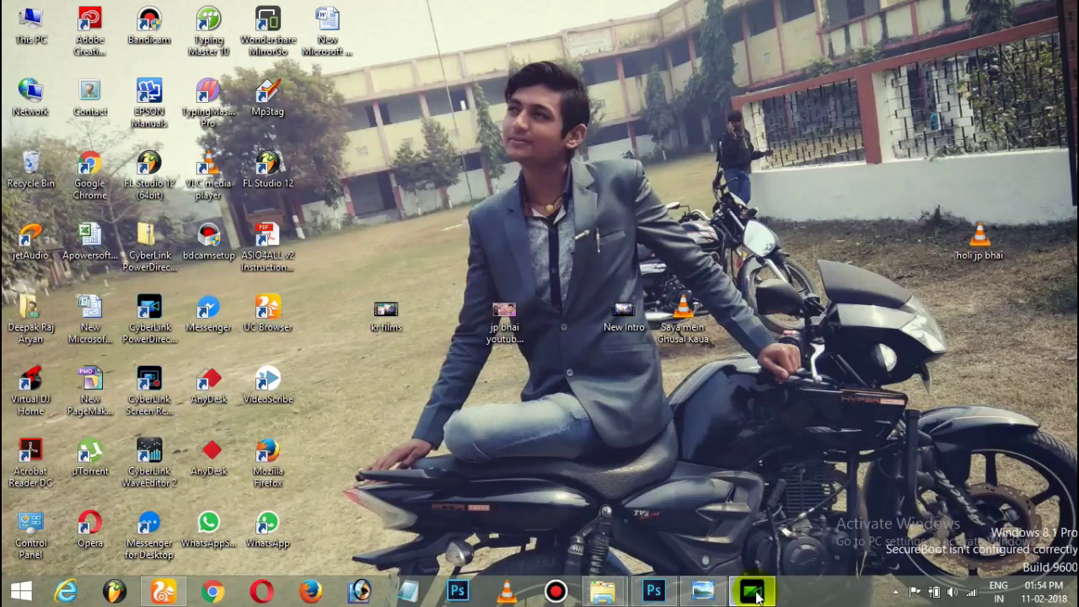
Refresh the desktop several times from its right-click menu
{"action": "right_click", "coordinate": [532, 207]}
{"action": "left_click", "coordinate": [588, 263]}
{"action": "right_click", "coordinate": [547, 180]}
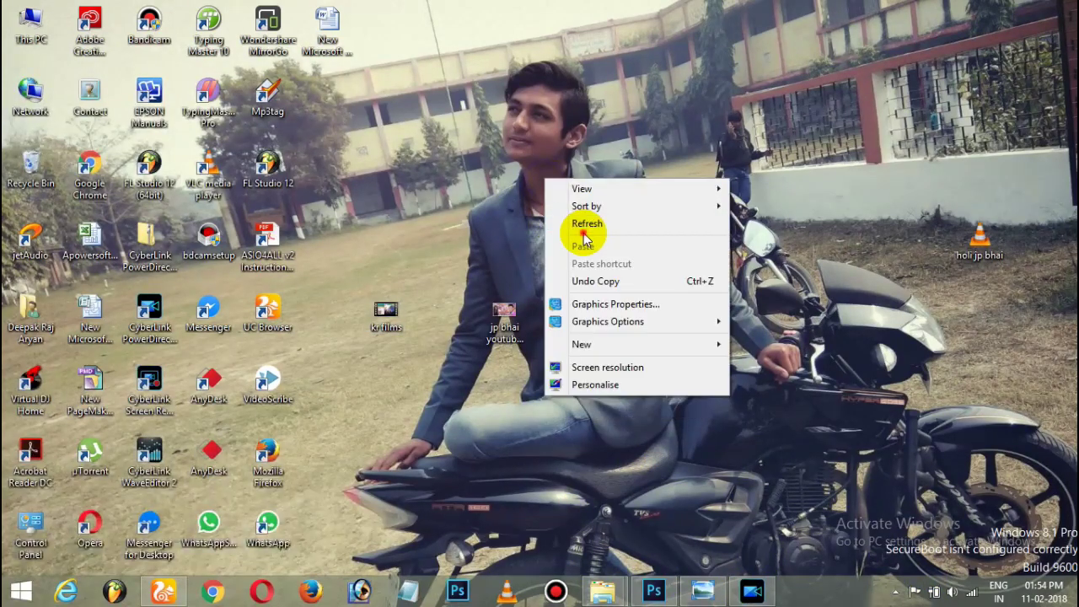
{"action": "left_click", "coordinate": [584, 223]}
{"action": "right_click", "coordinate": [553, 191]}
{"action": "left_click", "coordinate": [582, 235]}
{"action": "right_click", "coordinate": [575, 199]}
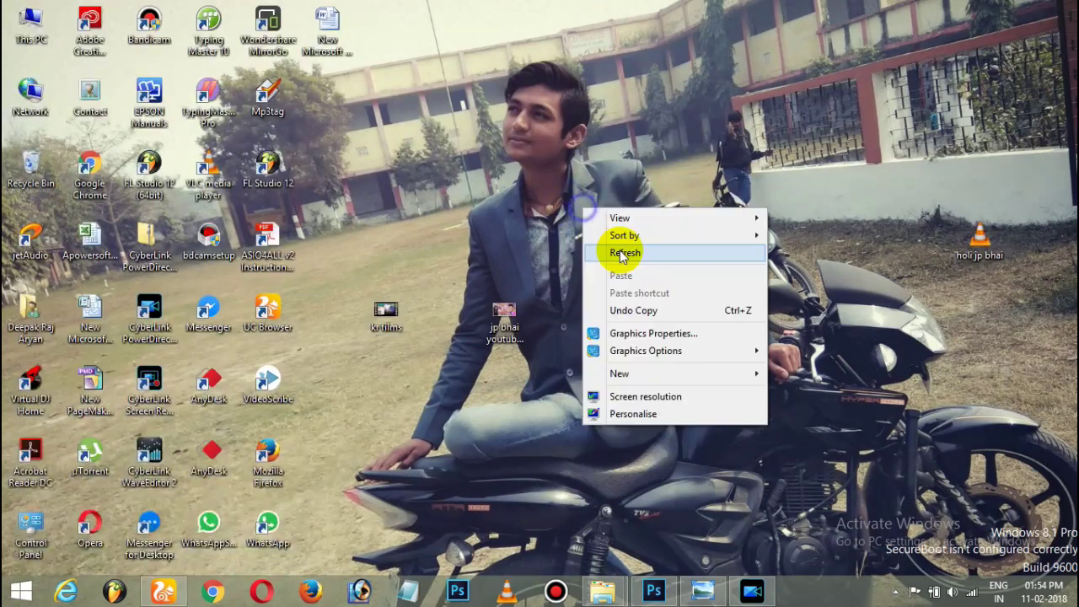
{"action": "left_click", "coordinate": [595, 242]}
Move the kr films icon near the top centre and bring up YouTube's upload page
{"action": "left_click_drag", "start_coordinate": [395, 334], "coordinate": [514, 191]}
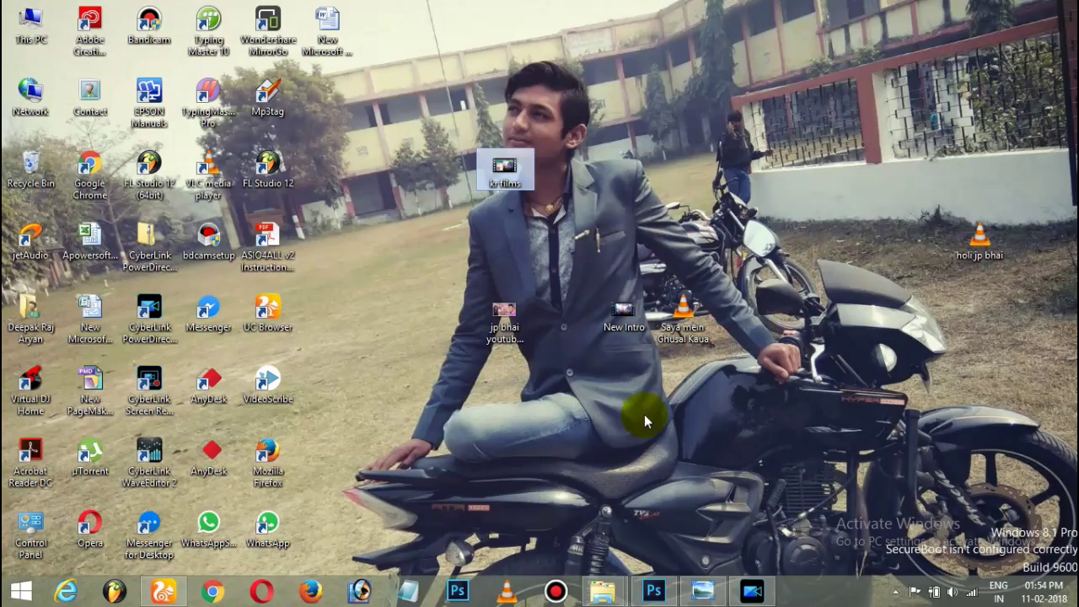
{"action": "left_click", "coordinate": [163, 593]}
{"action": "left_click", "coordinate": [1018, 12]}
Drag kr films.mp4 from the desktop onto YouTube's upload area to start uploading
{"action": "left_click_drag", "start_coordinate": [504, 167], "coordinate": [142, 595]}
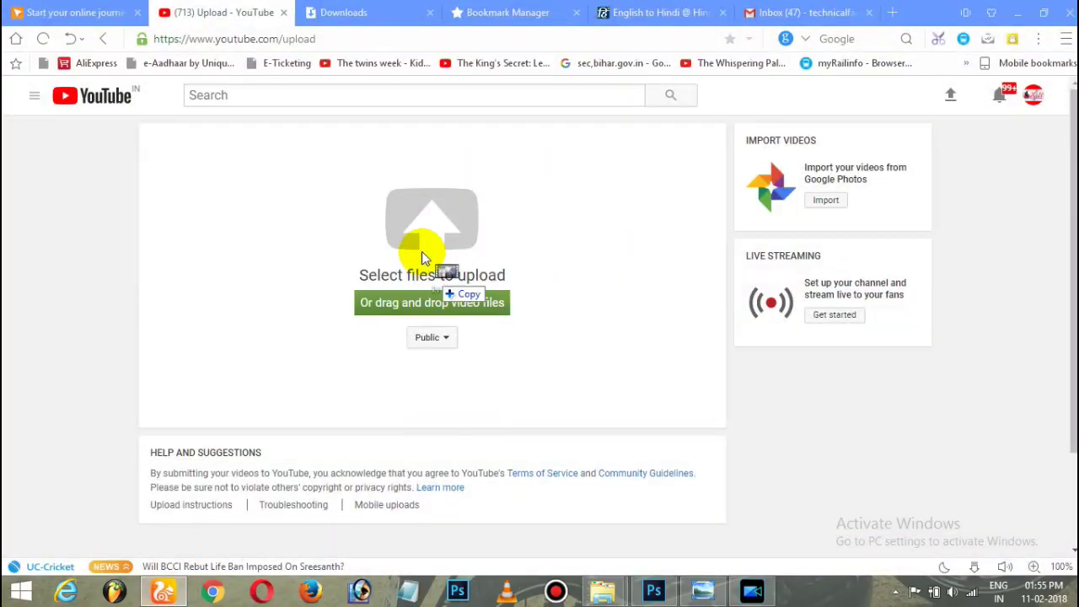
{"action": "left_click_drag", "start_coordinate": [142, 595], "coordinate": [421, 251]}
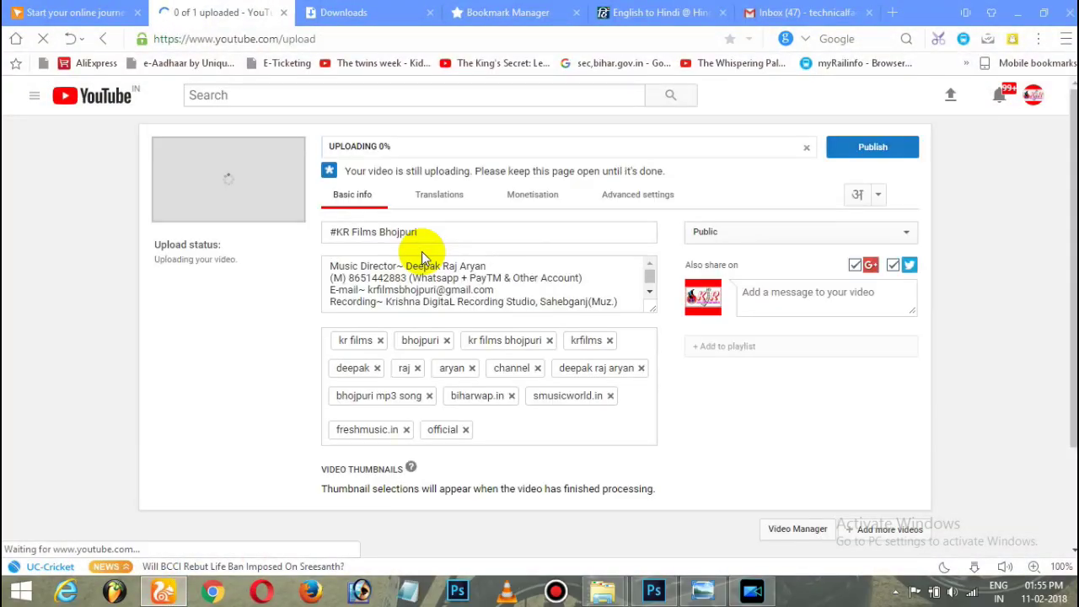
{"action": "left_click", "coordinate": [323, 232]}
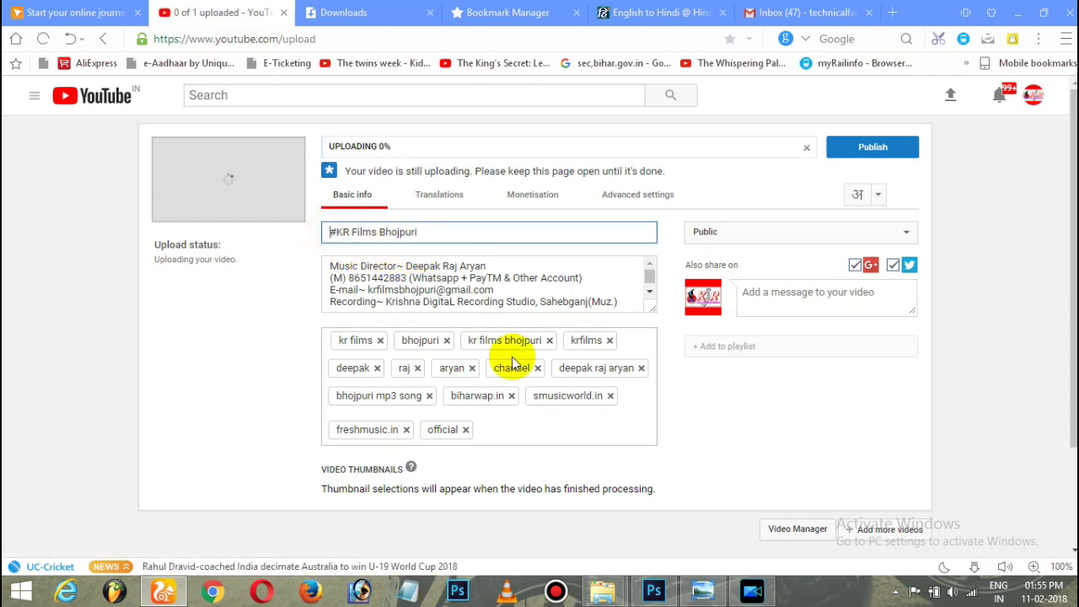
Title the video 'Saya Mein Ghusal Kauwaa II Latest Superhit Holi Song [JP Manager] #KR Films Bhojpuri'
{"action": "type", "text": "Saya Mein Ghusal Kaua"}
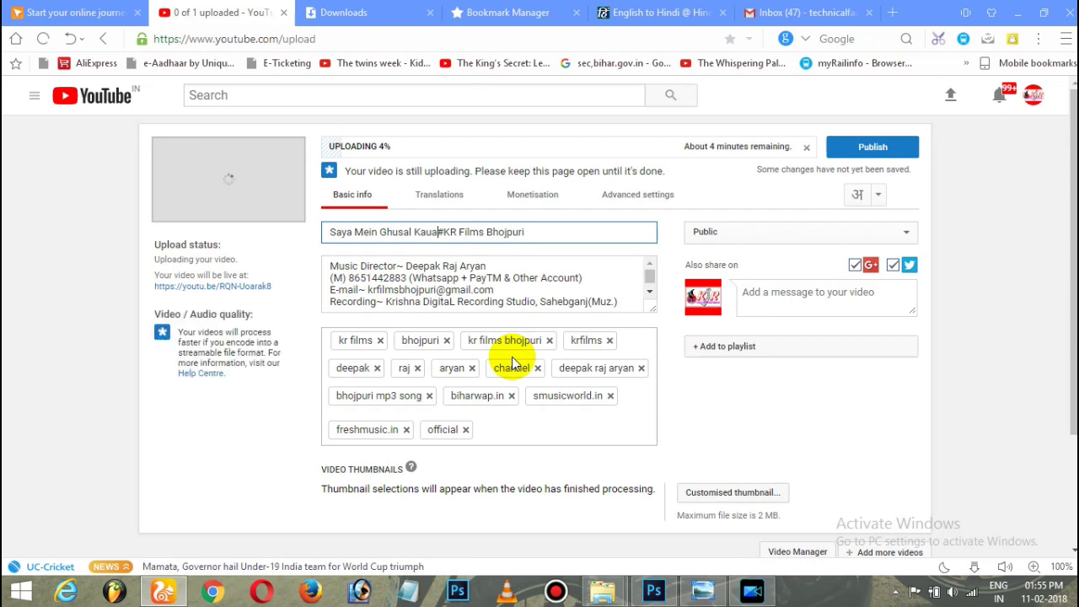
{"action": "key", "text": "BackSpace"}
{"action": "key", "text": "BackSpace"}
{"action": "type", "text": "w"}
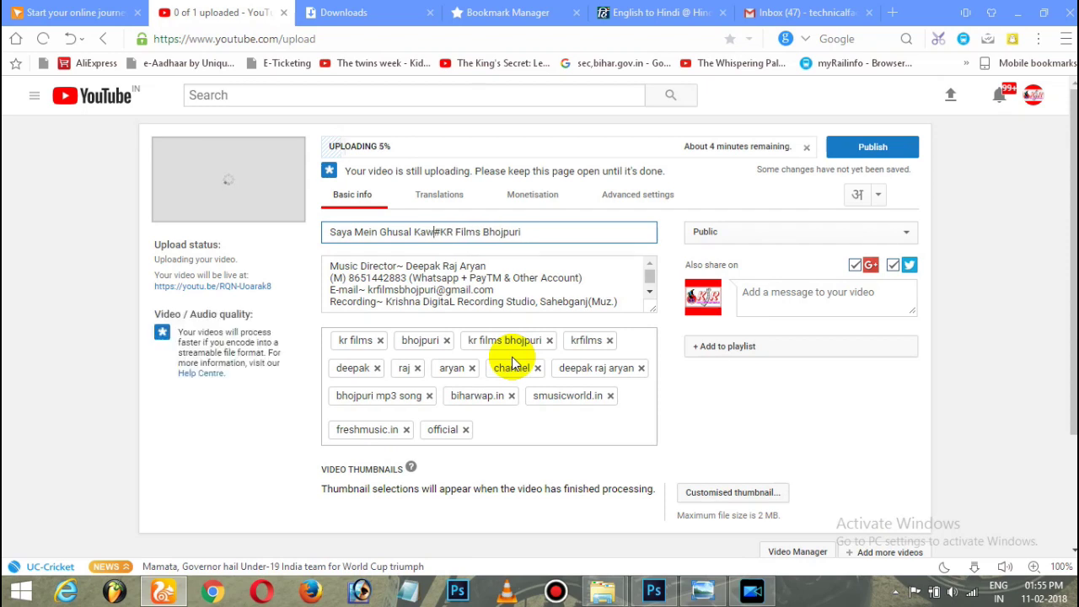
{"action": "key", "text": "BackSpace"}
{"action": "type", "text": "uwa.."}
{"action": "key", "text": "BackSpace"}
{"action": "key", "text": "BackSpace"}
{"action": "type", "text": "a"}
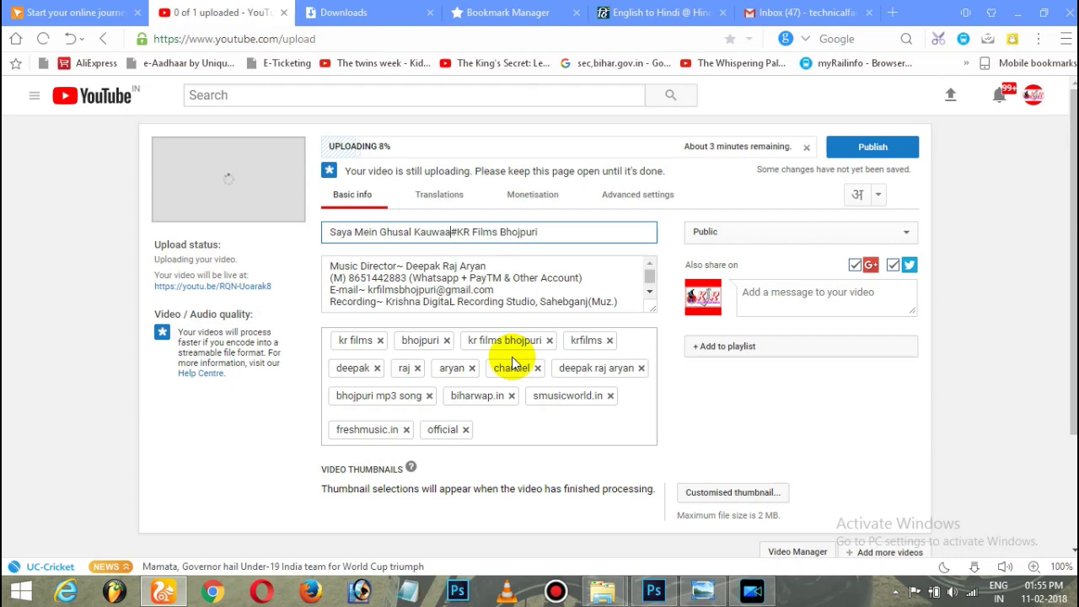
{"action": "type", "text": " II Latest "}
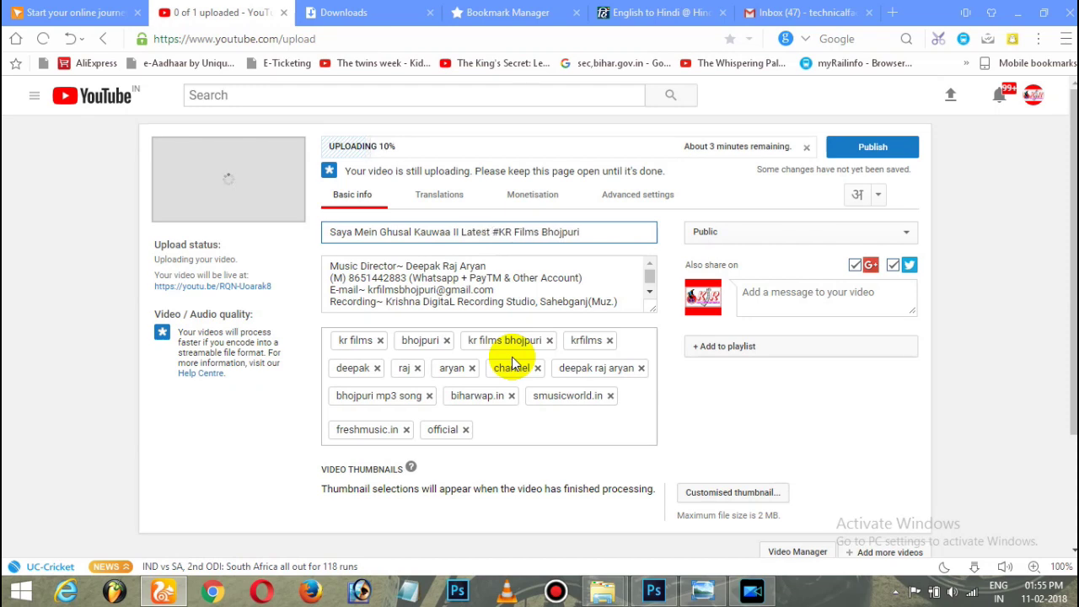
{"action": "type", "text": "Superhit Holi "}
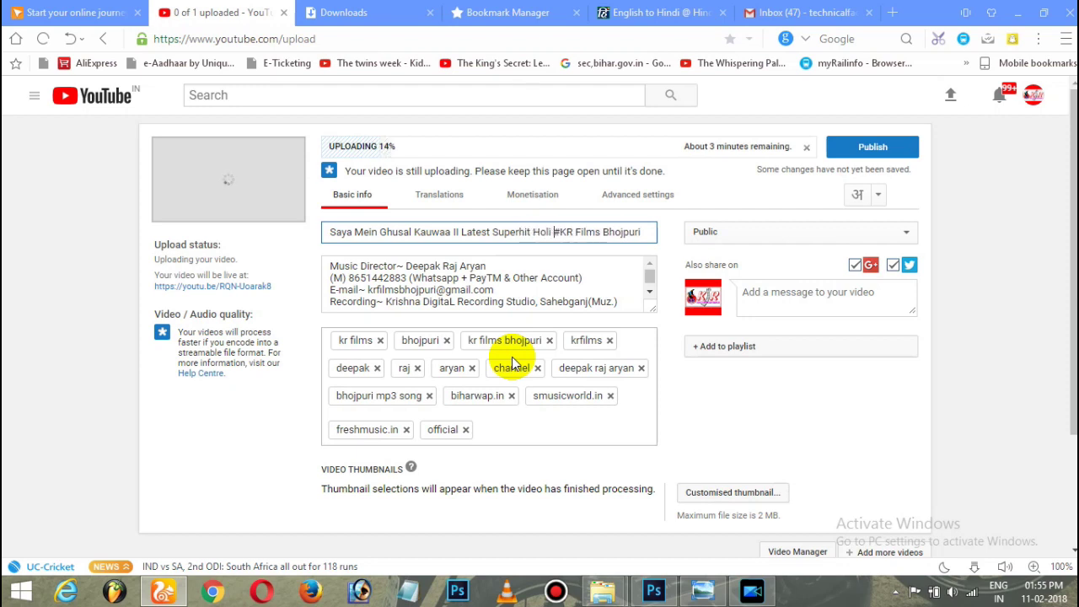
{"action": "type", "text": "Song"}
{"action": "type", "text": " II"}
{"action": "key", "text": "BackSpace"}
{"action": "key", "text": "BackSpace"}
{"action": "key", "text": "BackSpace"}
{"action": "key", "text": "BackSpace"}
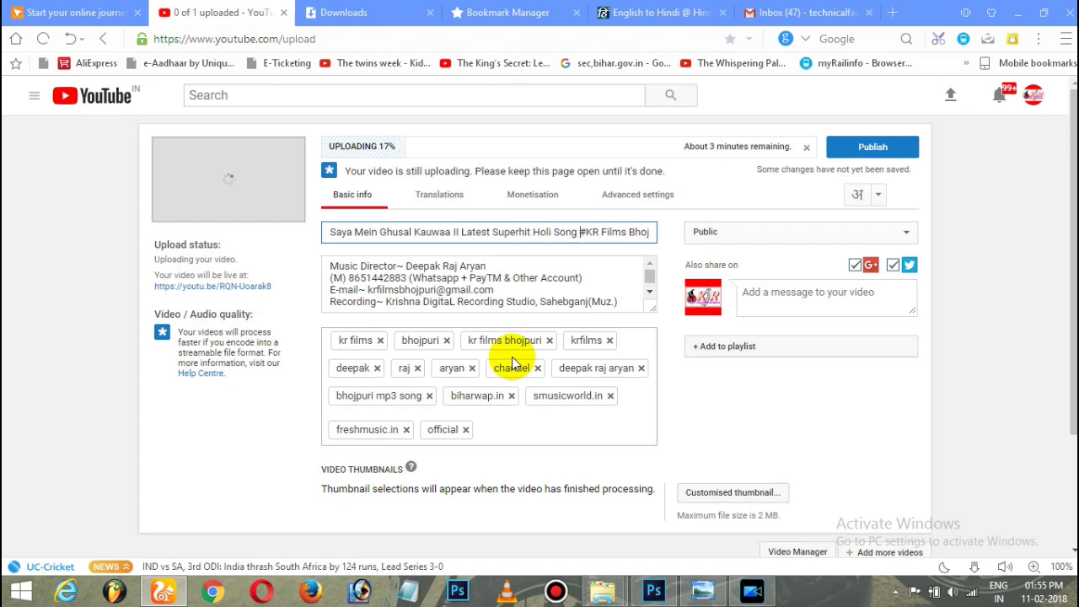
{"action": "type", "text": "["}
{"action": "type", "text": "JP Manager"}
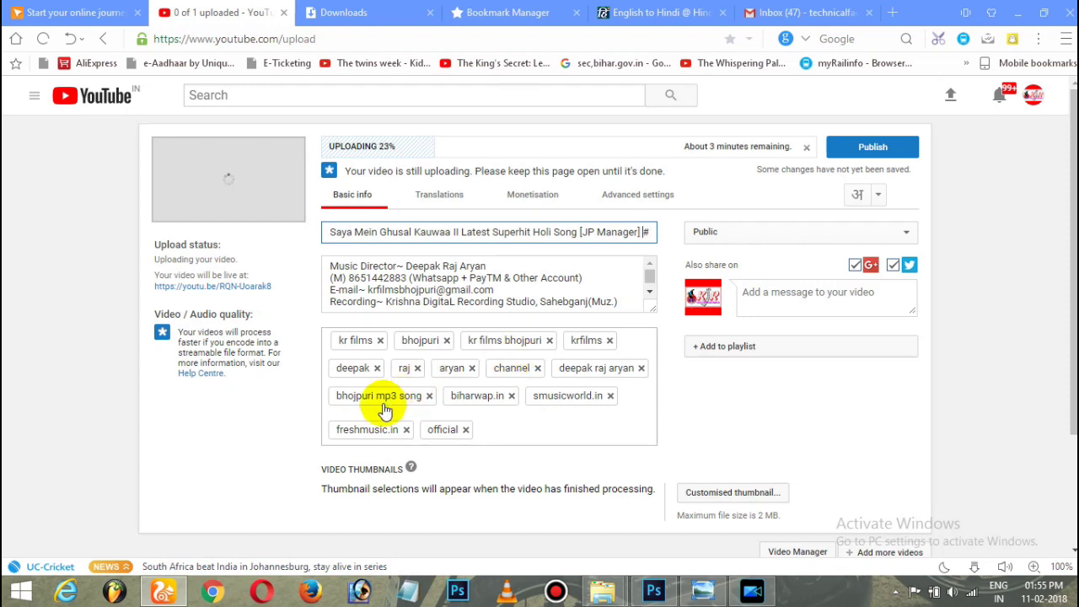
{"action": "left_click", "coordinate": [533, 428]}
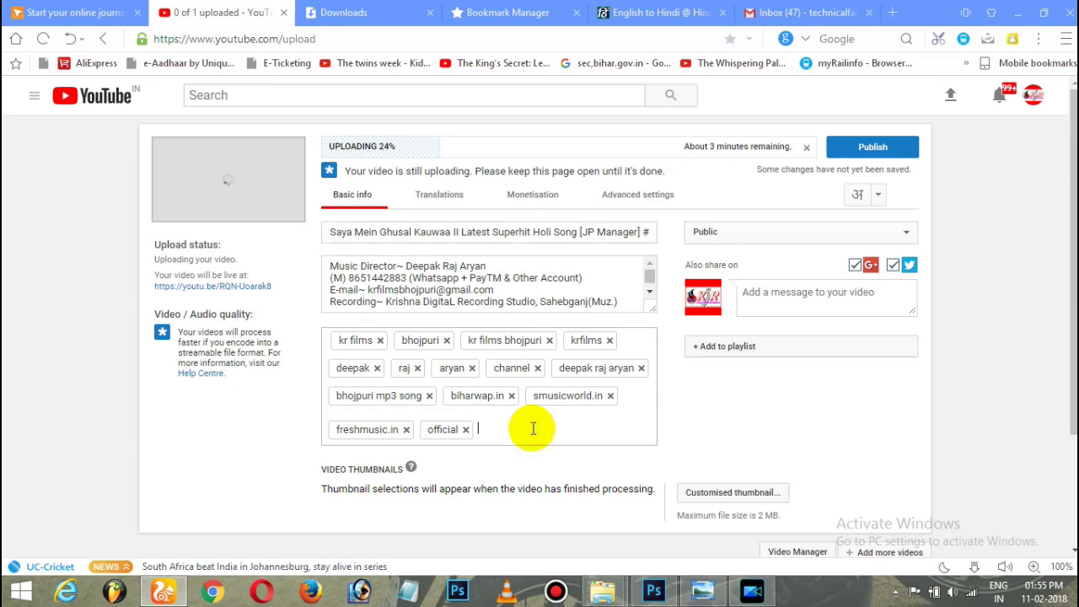
Add the tags 'saya mein ghusal kauaa', 'latest', 'HOLI' and 'SONGS'
{"action": "type", "text": "saya mein ghusal"}
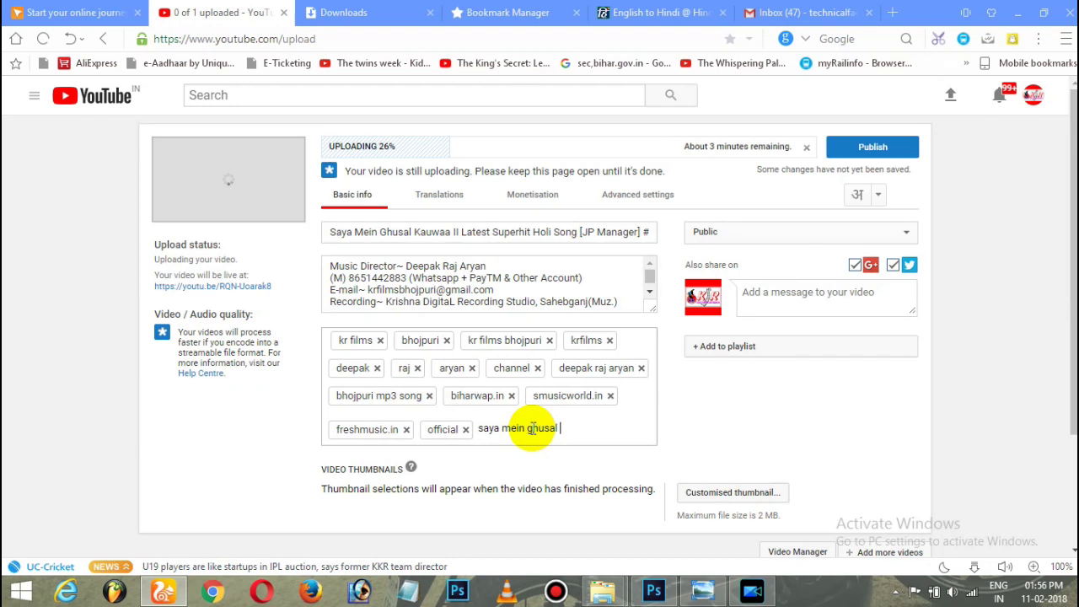
{"action": "type", "text": "a"}
{"action": "key", "text": "Return"}
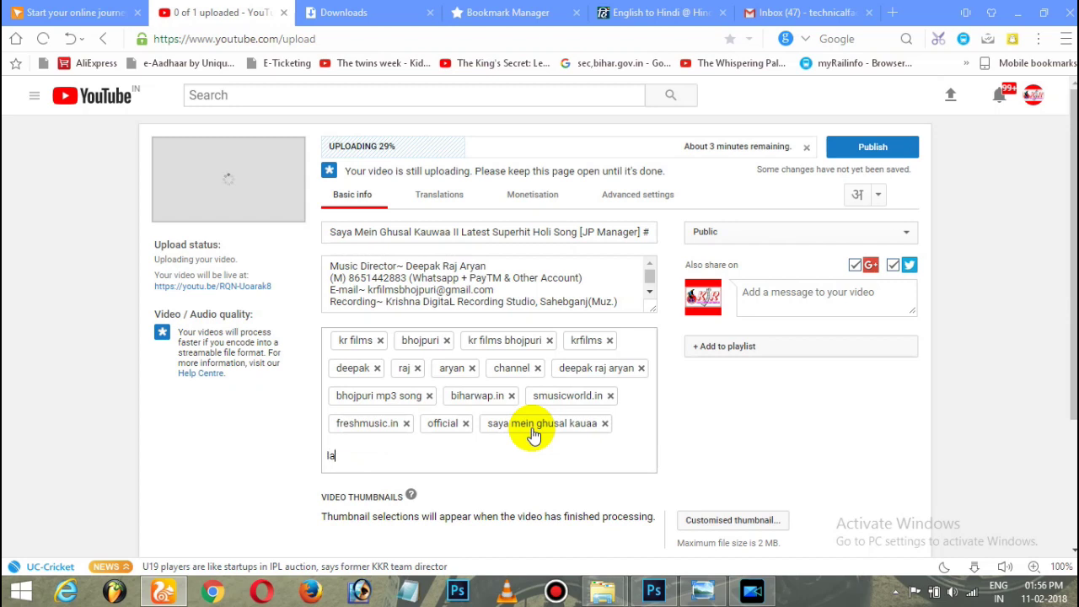
{"action": "type", "text": "st"}
{"action": "key", "text": "Return"}
{"action": "type", "text": "HOLI"}
{"action": "key", "text": "Return"}
{"action": "type", "text": "SONG"}
{"action": "key", "text": "Return"}
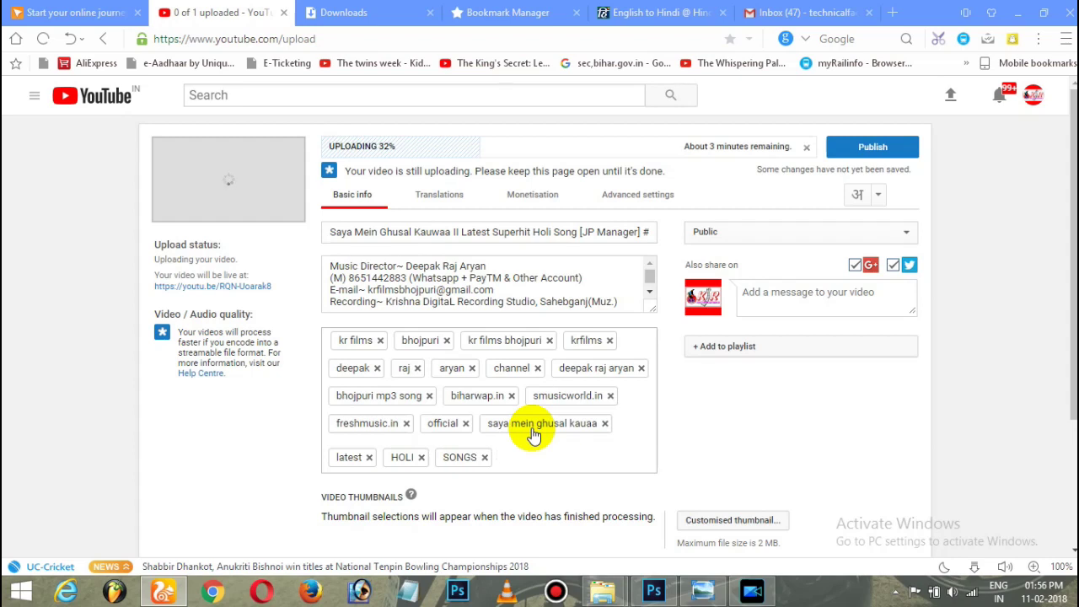
Add the tags 'song', 'bhojpuri', 'holi', 'singer' and 'jp manager'
{"action": "key", "text": "Return"}
{"action": "key", "text": "Return"}
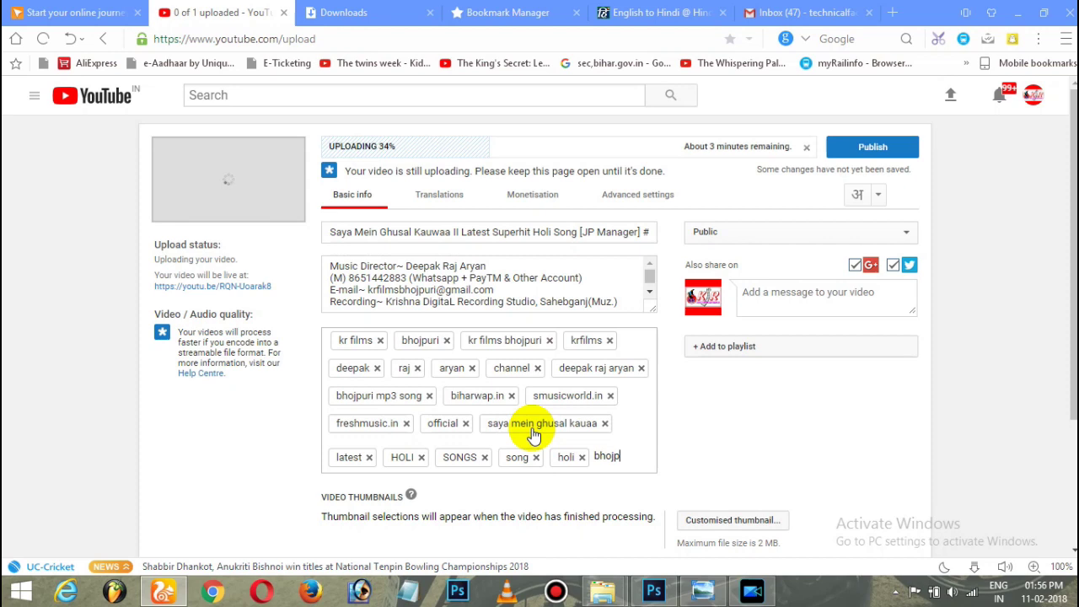
{"action": "type", "text": "uri"}
{"action": "key", "text": "Return"}
{"action": "type", "text": "i"}
{"action": "key", "text": "Return"}
{"action": "key", "text": "Return"}
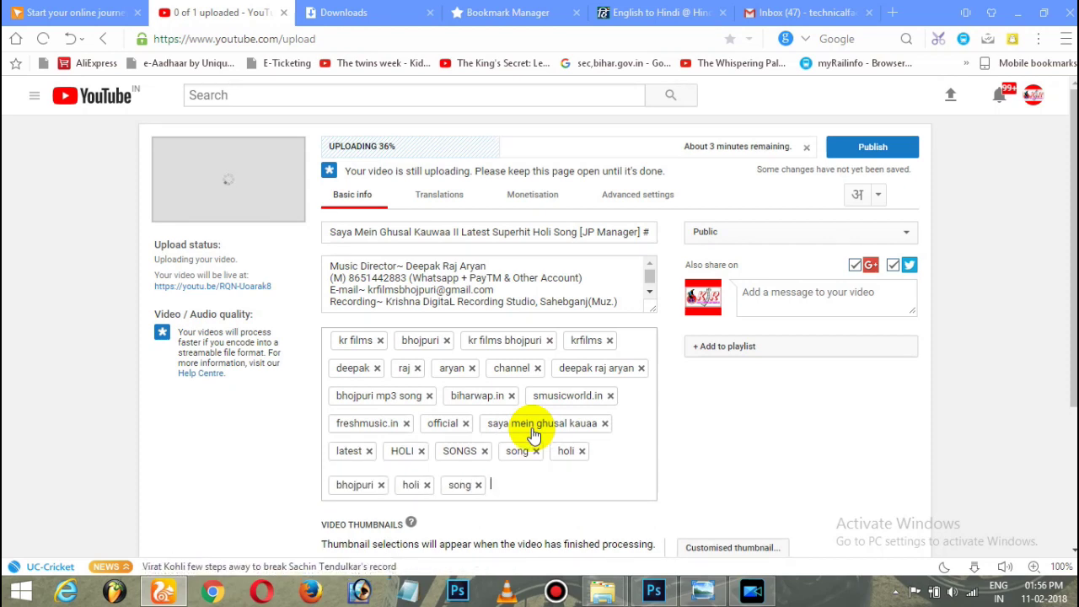
{"action": "type", "text": "sing"}
{"action": "key", "text": "Return"}
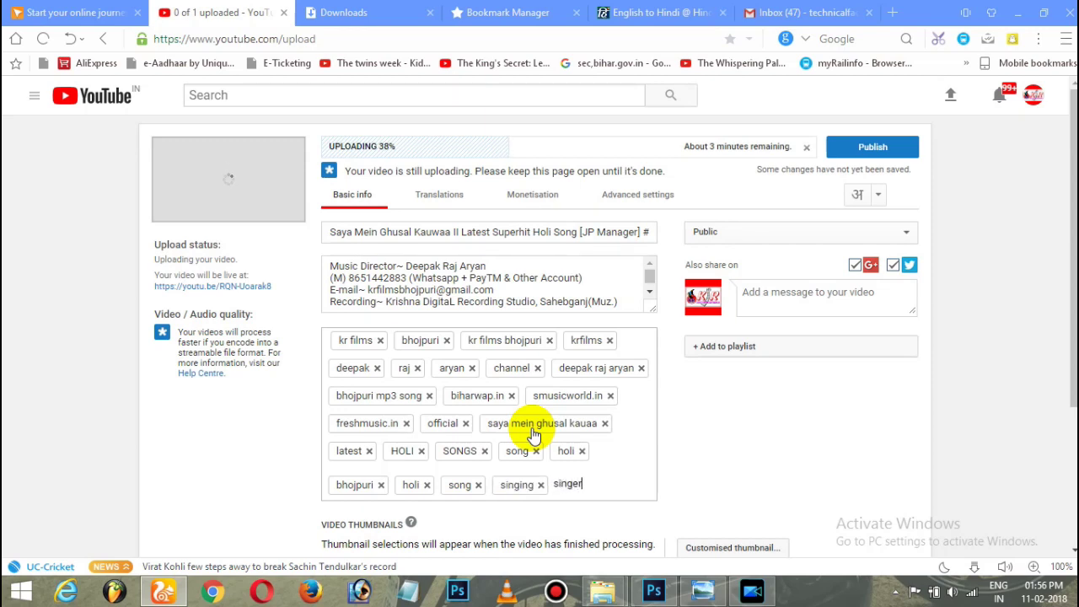
{"action": "key", "text": "Return"}
{"action": "type", "text": "jp manag"}
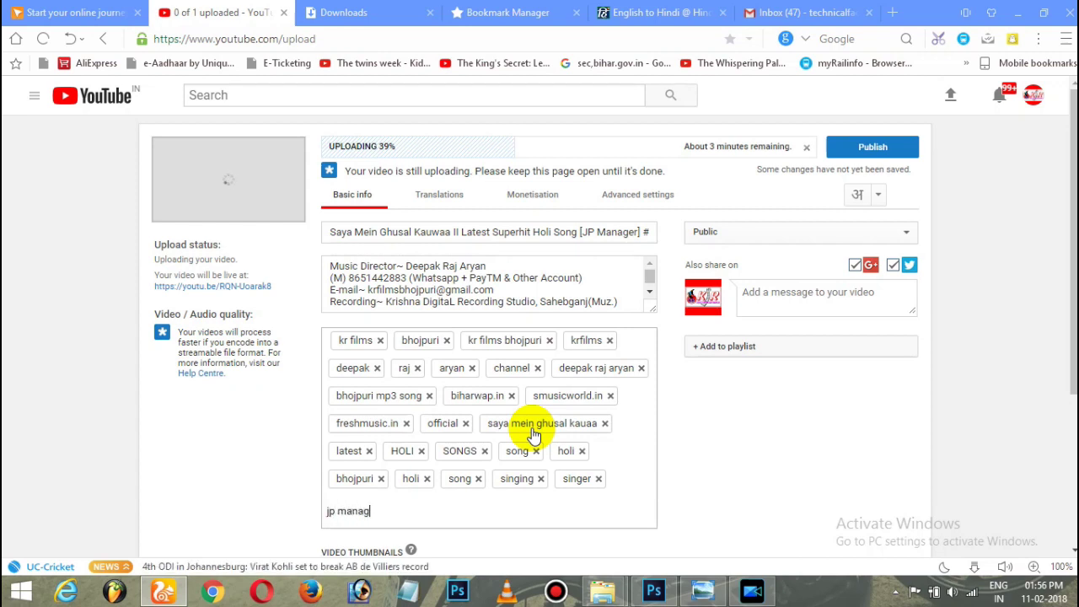
{"action": "type", "text": "er"}
{"action": "key", "text": "Return"}
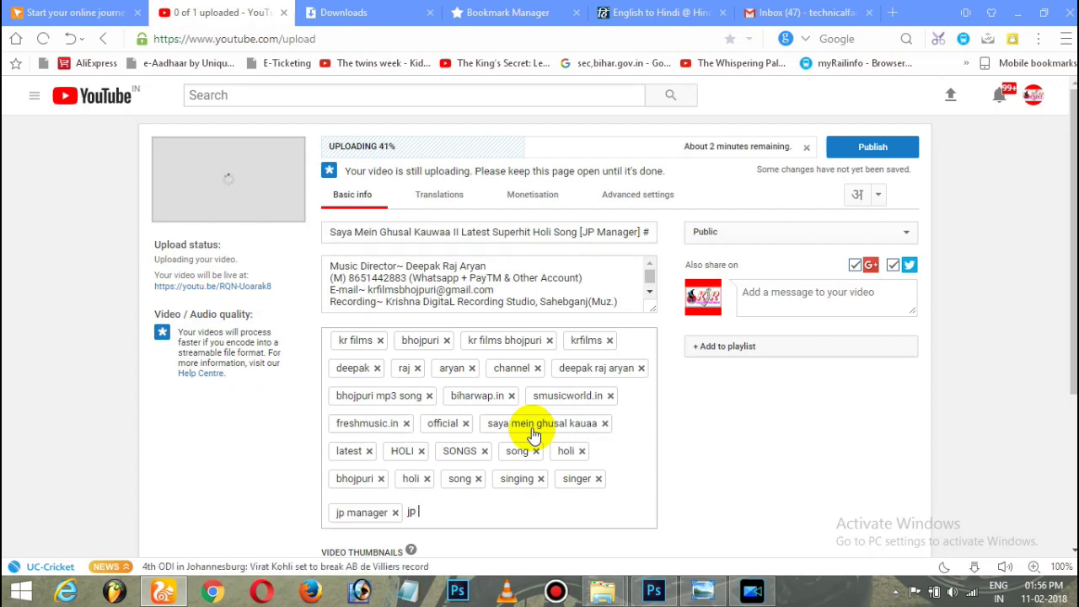
{"action": "type", "text": "jyanti"}
{"action": "key", "text": "Return"}
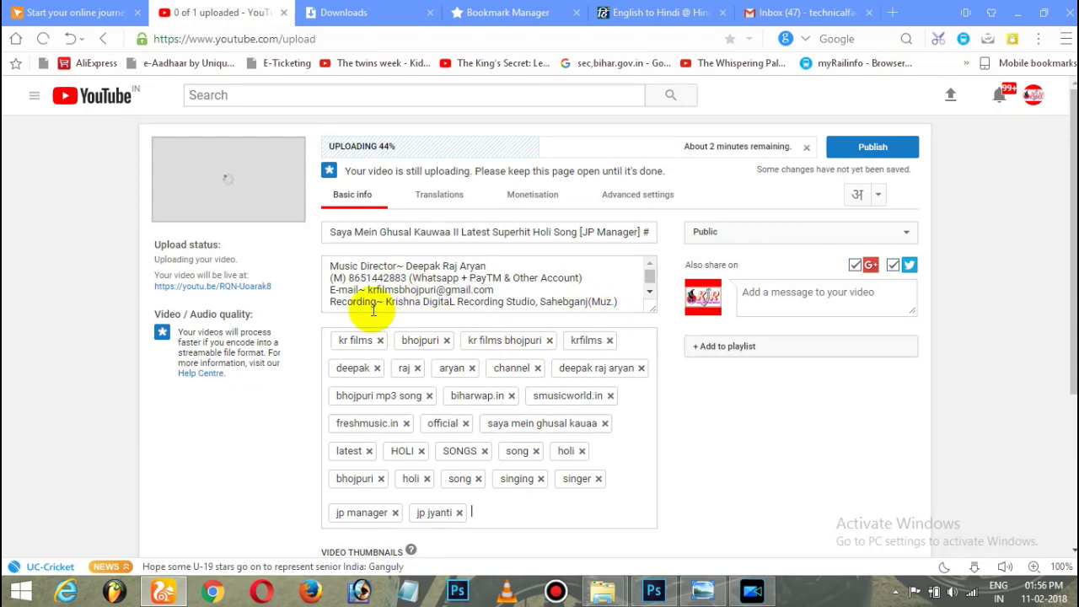
{"action": "left_click_drag", "start_coordinate": [645, 273], "coordinate": [651, 297]}
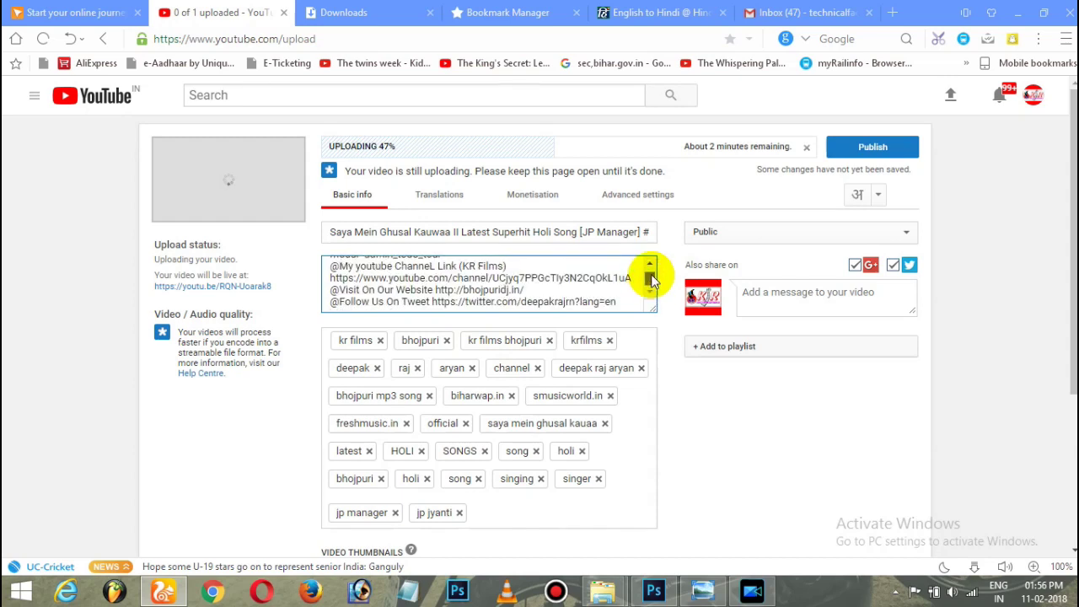
Scroll the Description box and wipe out all of its old credit text
{"action": "left_click_drag", "start_coordinate": [651, 278], "coordinate": [651, 271]}
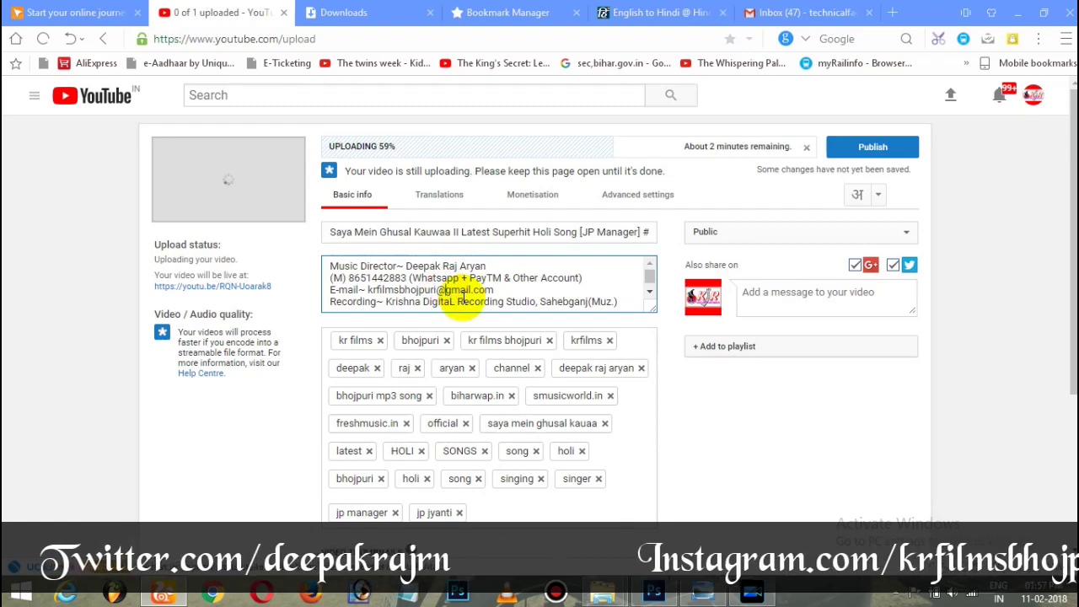
{"action": "key", "text": "ctrl+a"}
{"action": "key", "text": "BackSpace"}
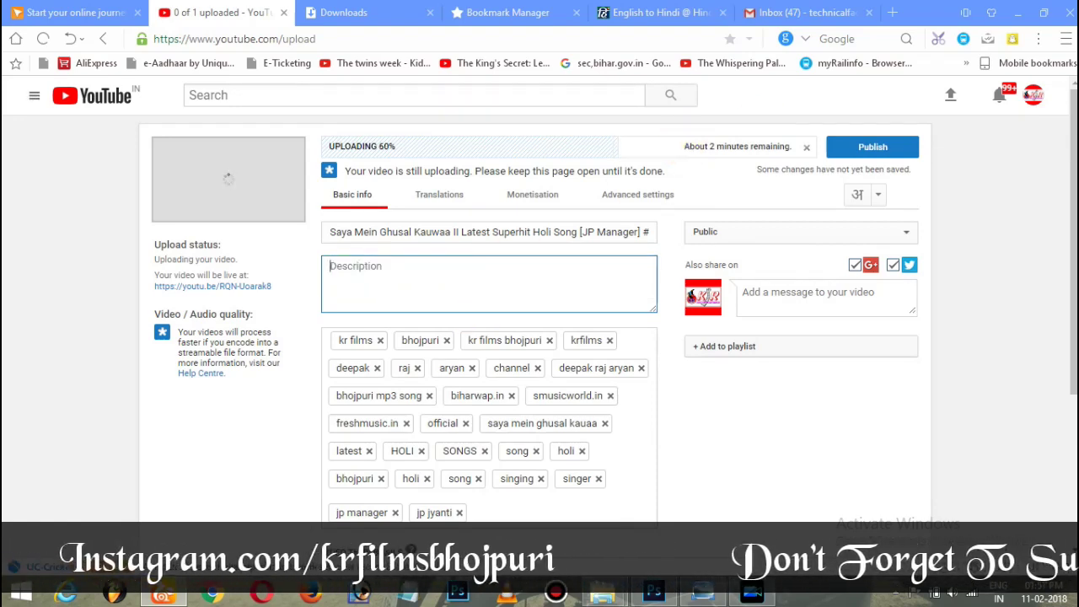
Open the Word document holding the description and maximize its window
{"action": "left_click", "coordinate": [1018, 12]}
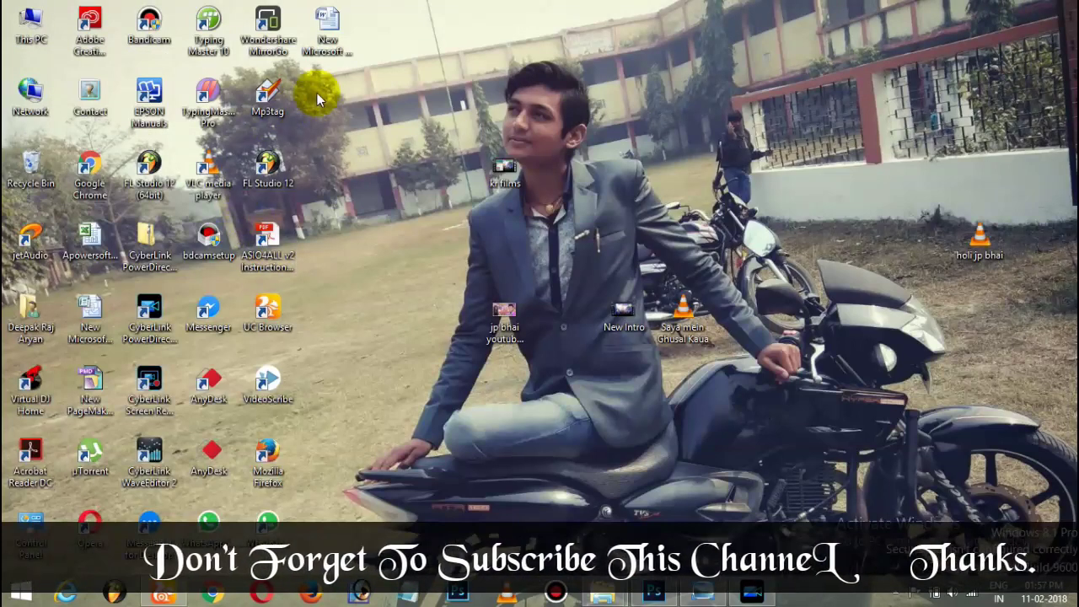
{"action": "left_click", "coordinate": [328, 30]}
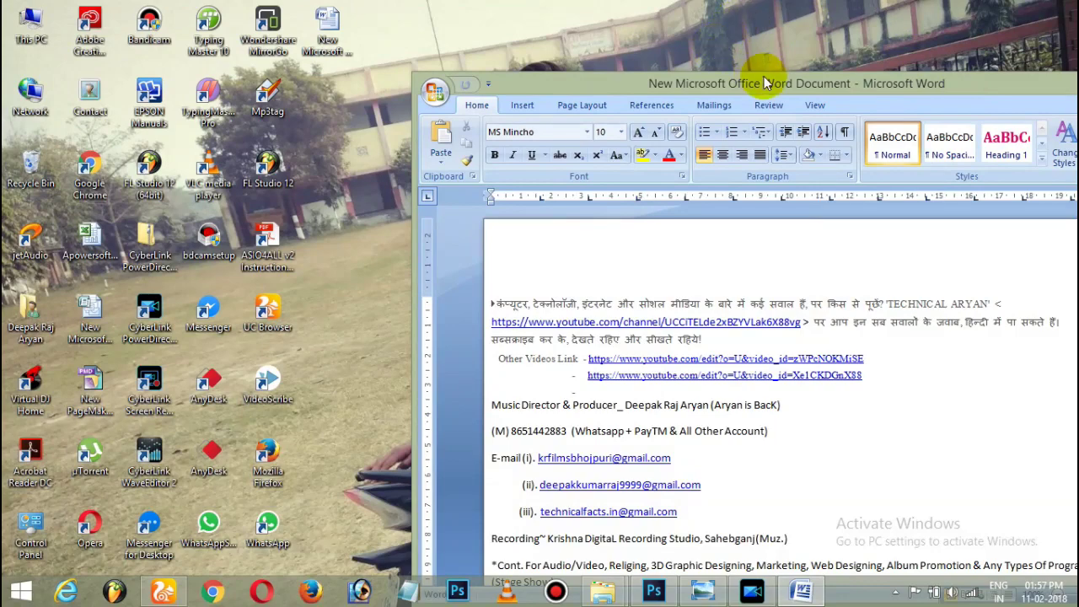
{"action": "mouse_move", "coordinate": [763, 80]}
{"action": "left_mouse_down"}
{"action": "mouse_move", "coordinate": [684, 72]}
{"action": "mouse_move", "coordinate": [469, 8]}
{"action": "left_mouse_up"}
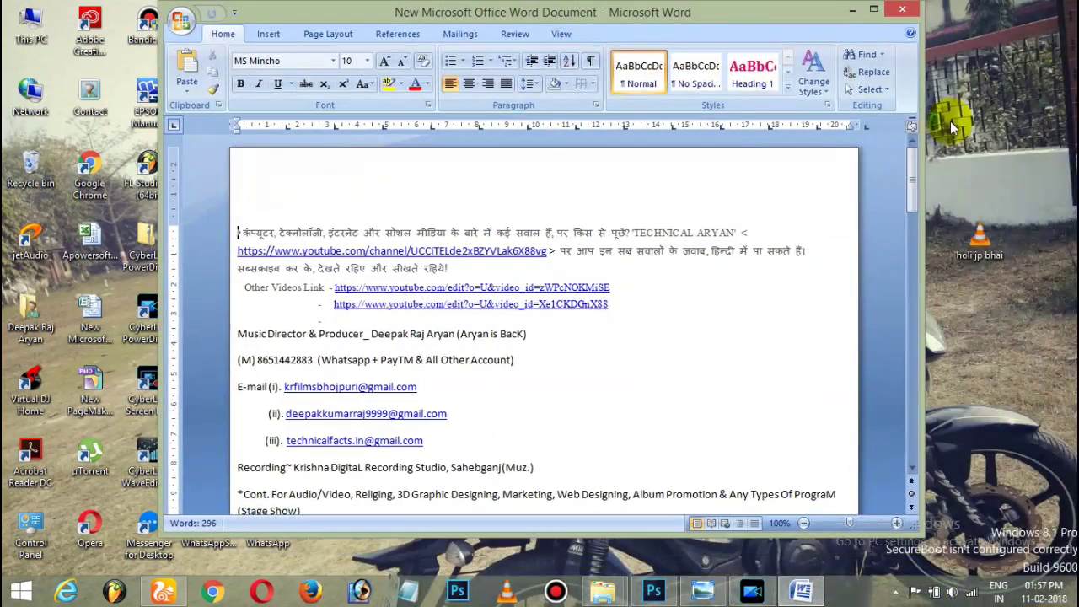
{"action": "left_click", "coordinate": [873, 12]}
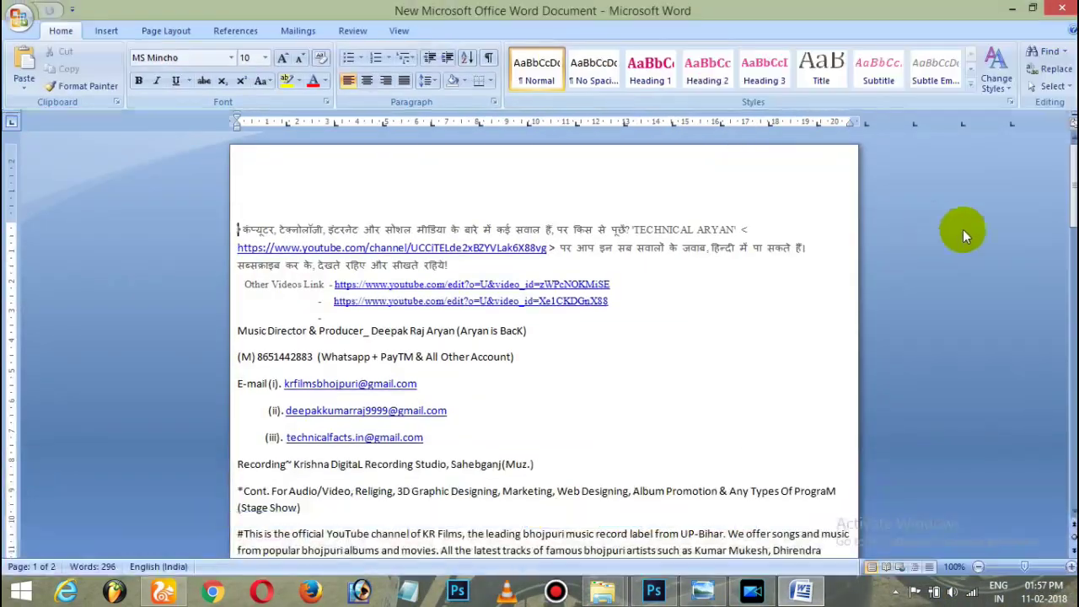
Select the channel info and social links text in Word, then return to YouTube
{"action": "left_click_drag", "start_coordinate": [1072, 228], "coordinate": [1074, 253]}
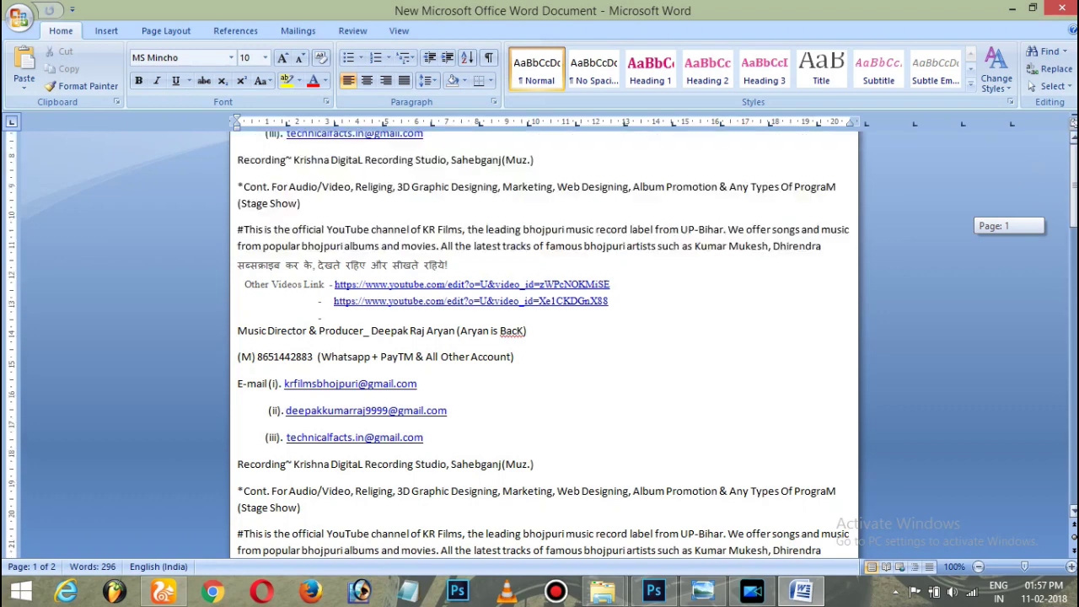
{"action": "mouse_move", "coordinate": [1072, 263]}
{"action": "left_mouse_down"}
{"action": "mouse_move", "coordinate": [1073, 404]}
{"action": "mouse_move", "coordinate": [1073, 325]}
{"action": "left_mouse_up"}
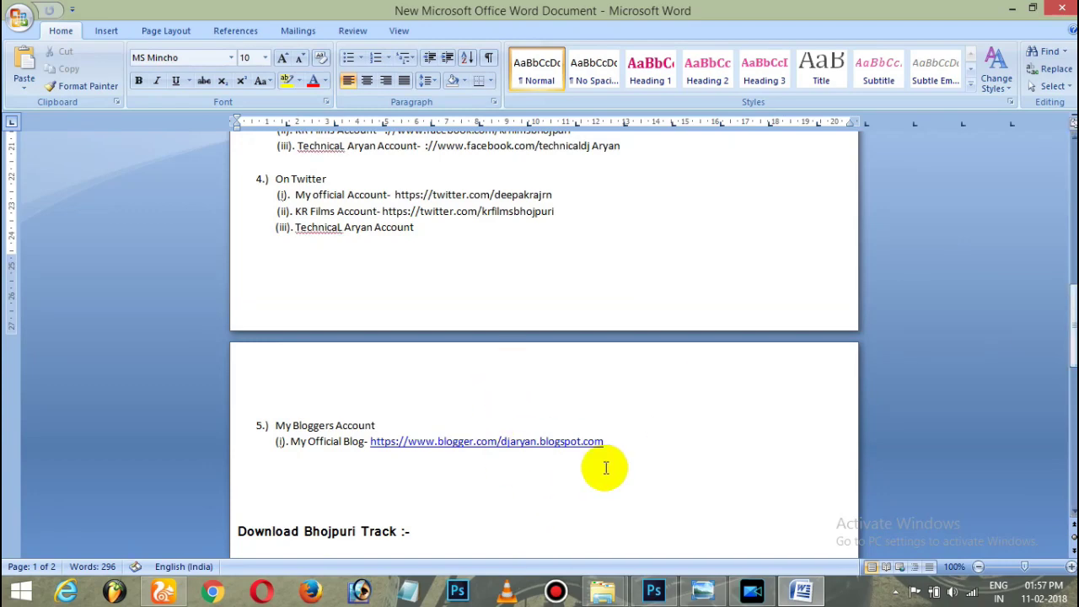
{"action": "mouse_move", "coordinate": [604, 443]}
{"action": "left_mouse_down"}
{"action": "mouse_move", "coordinate": [218, 121]}
{"action": "mouse_move", "coordinate": [211, 84]}
{"action": "left_mouse_up"}
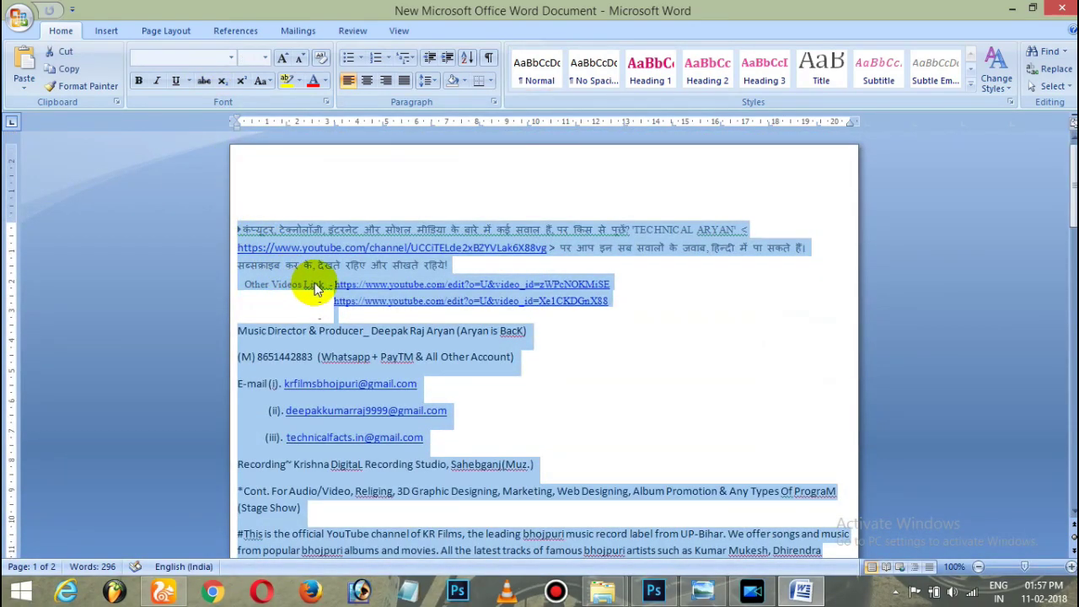
{"action": "left_click_drag", "start_coordinate": [307, 283], "coordinate": [271, 340]}
{"action": "left_click", "coordinate": [164, 591]}
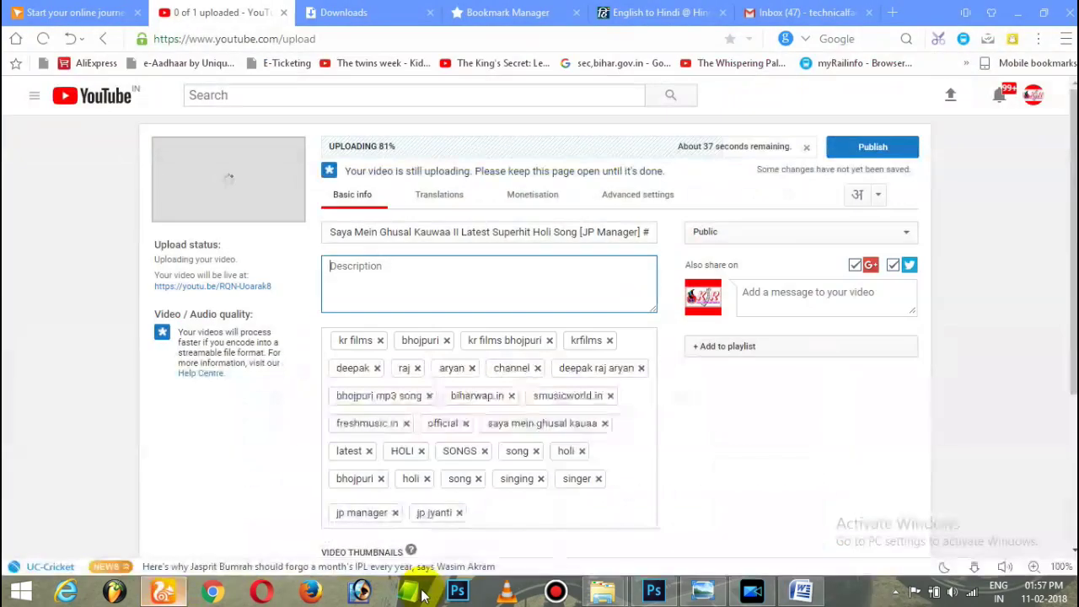
Paste the channel info and links into the description and remove the trailing blank line
{"action": "key", "text": "ctrl+v"}
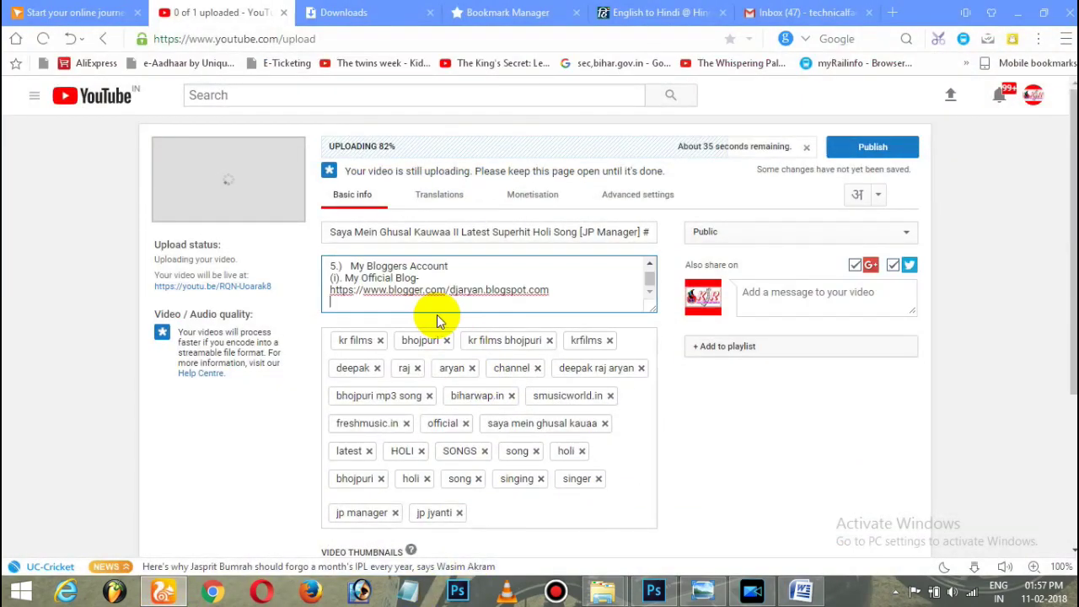
{"action": "key", "text": "BackSpace"}
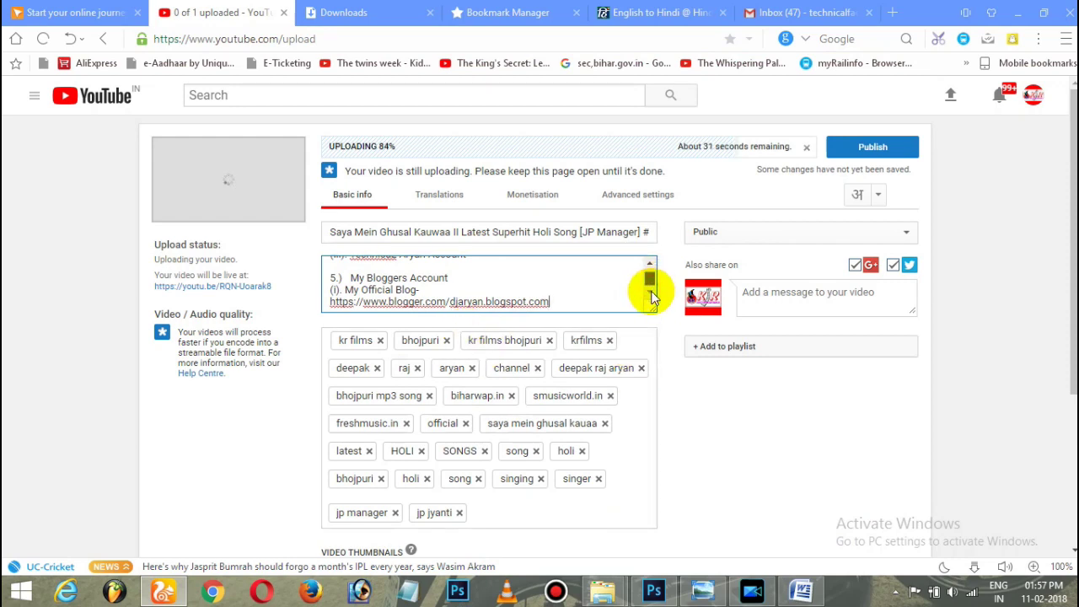
{"action": "left_click_drag", "start_coordinate": [649, 284], "coordinate": [647, 267]}
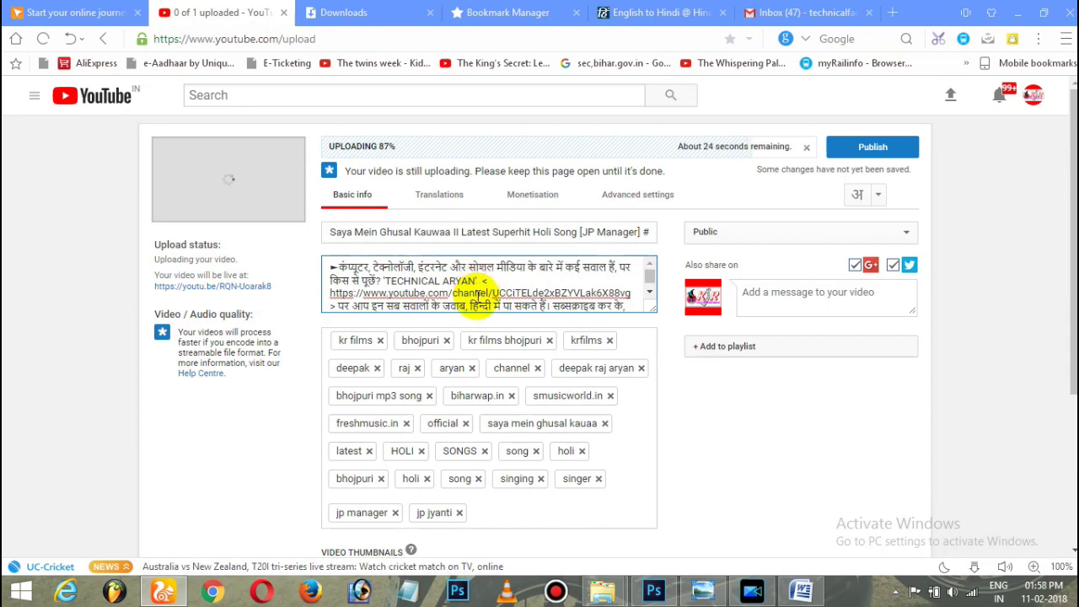
{"action": "left_click_drag", "start_coordinate": [649, 276], "coordinate": [650, 300]}
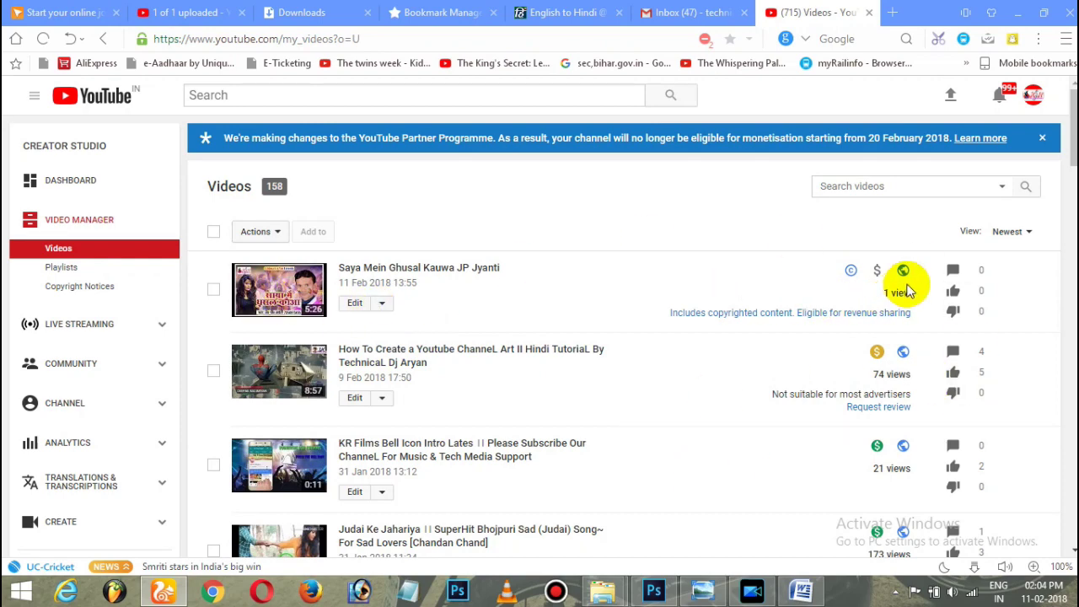
{"action": "left_click_drag", "start_coordinate": [1073, 127], "coordinate": [1069, 213]}
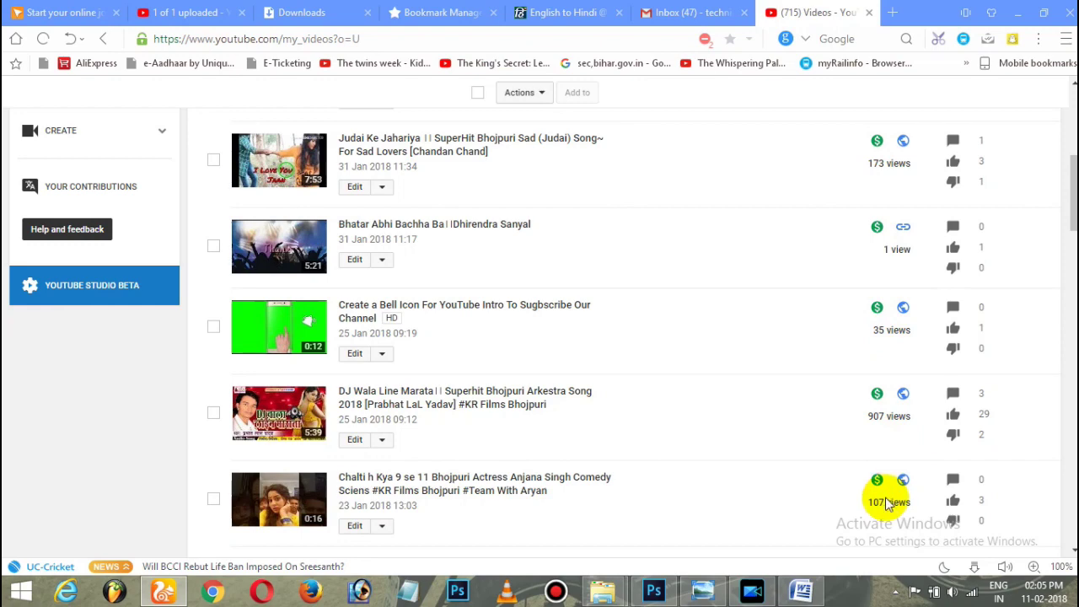
{"action": "mouse_move", "coordinate": [1071, 224]}
{"action": "left_mouse_down"}
{"action": "mouse_move", "coordinate": [1071, 428]}
{"action": "mouse_move", "coordinate": [1071, 125]}
{"action": "left_mouse_up"}
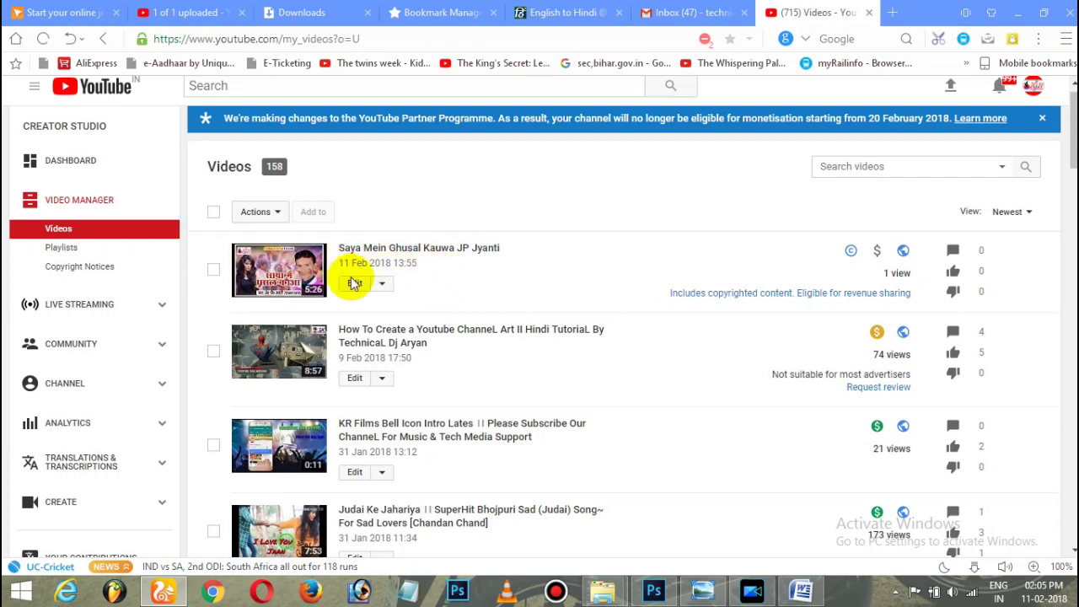
Delete the 'Saya Mein Ghusal Kauwa JP Jyanti' video from Video Manager and confirm it
{"action": "left_click", "coordinate": [214, 273]}
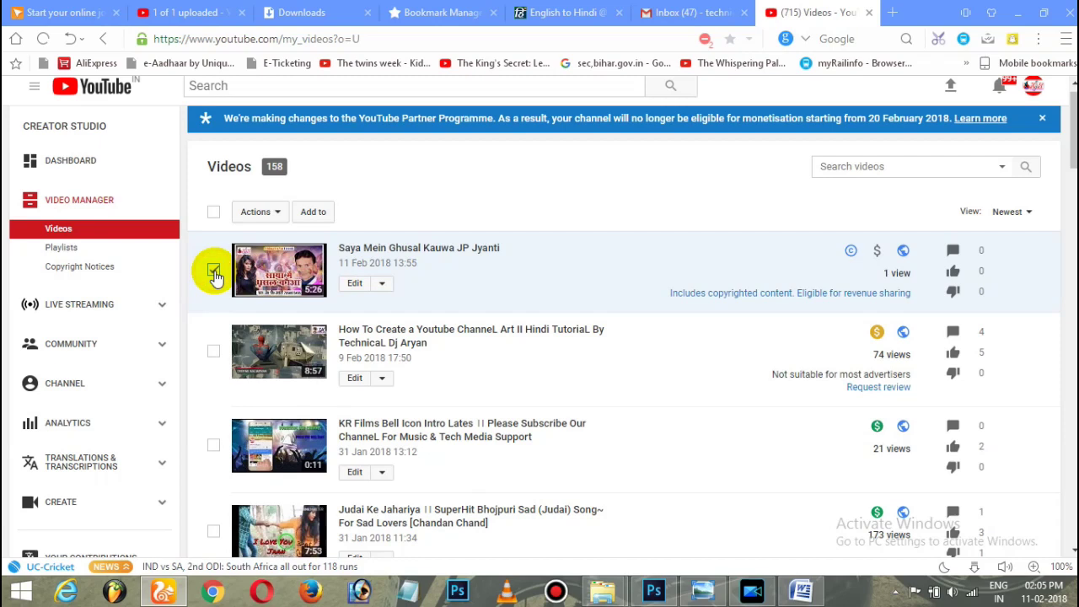
{"action": "left_click", "coordinate": [277, 214]}
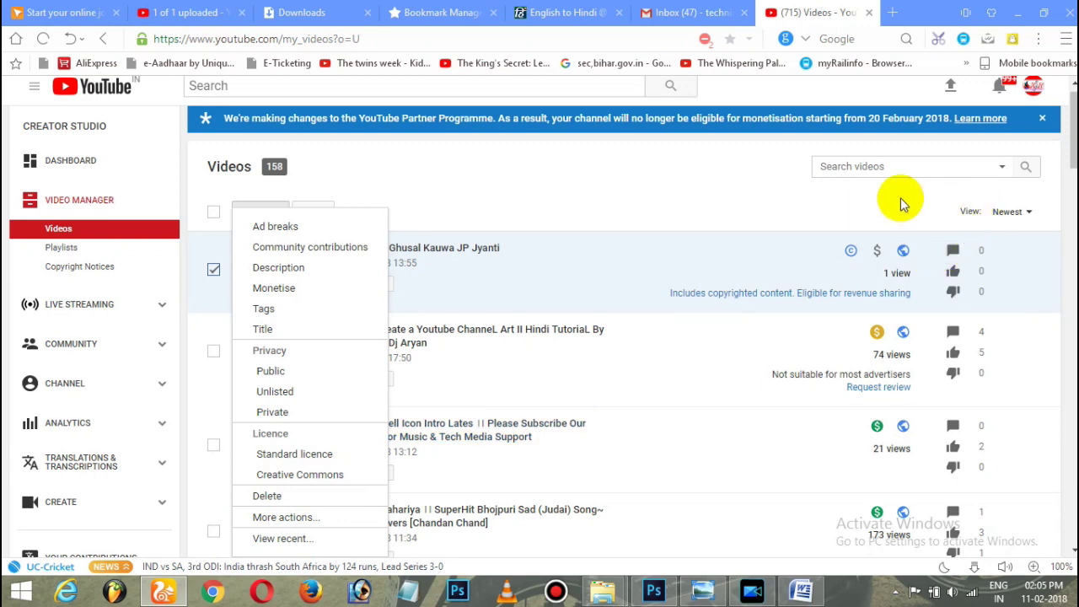
{"action": "left_click", "coordinate": [214, 270]}
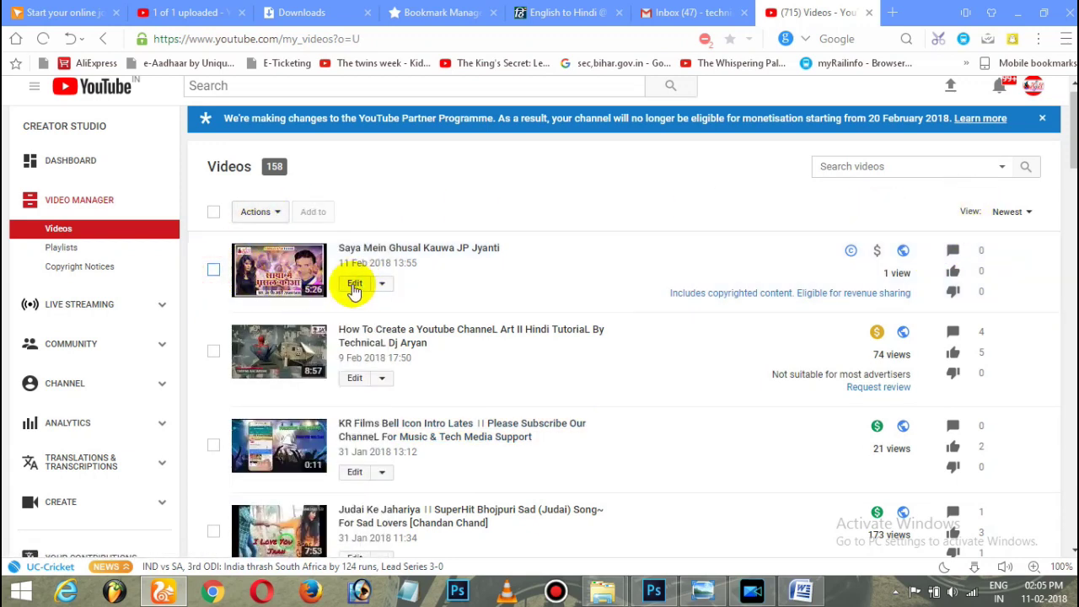
{"action": "left_click", "coordinate": [381, 284]}
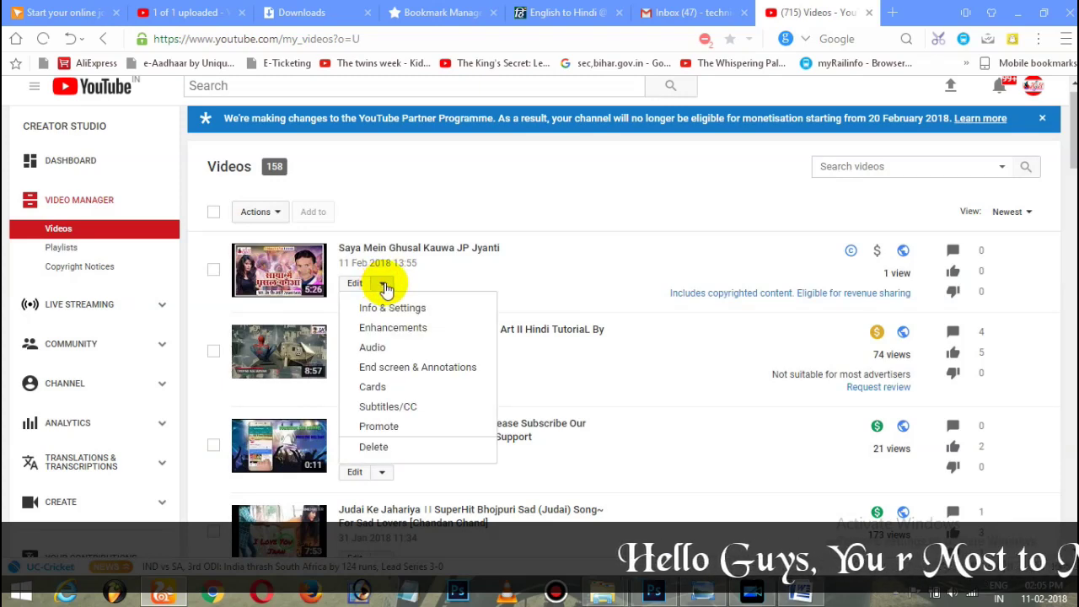
{"action": "left_click", "coordinate": [375, 448]}
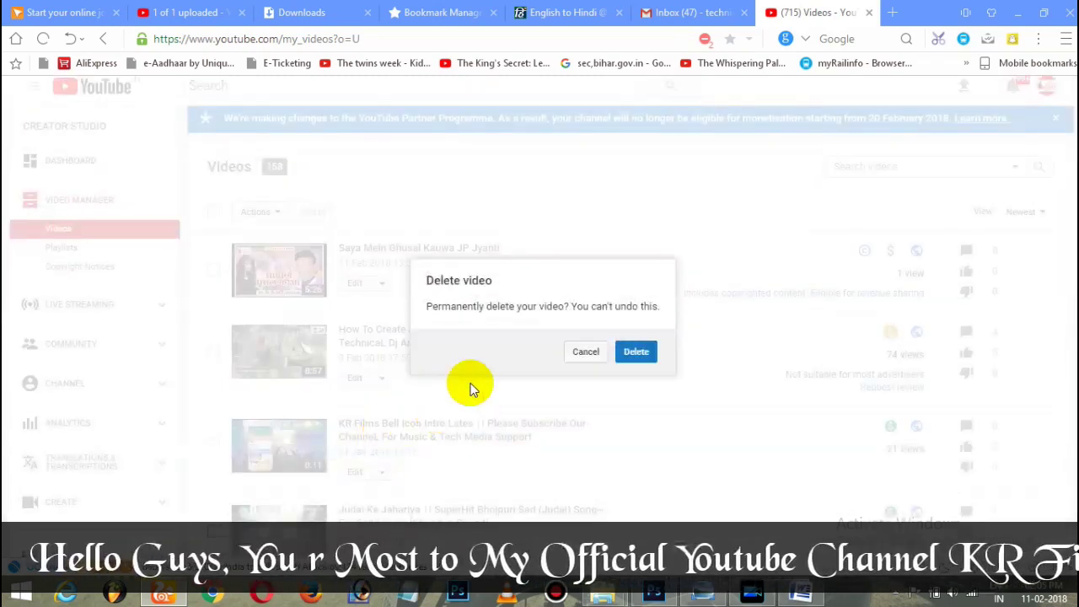
{"action": "left_click", "coordinate": [639, 355]}
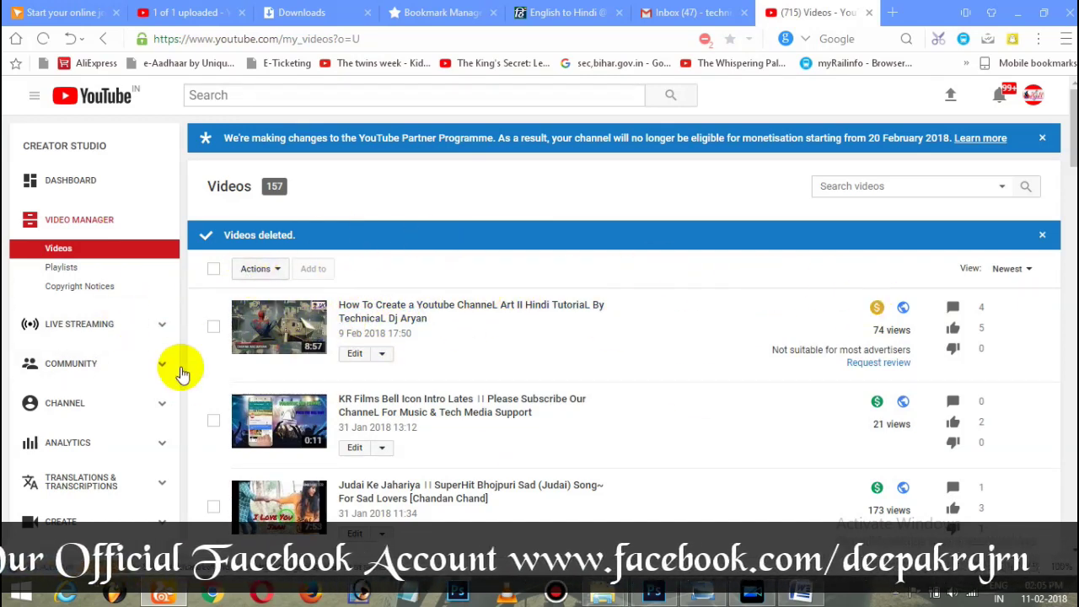
{"action": "left_click", "coordinate": [1017, 12]}
Minimize Word, refresh the desktop and move the thumbnail image icon
{"action": "left_click", "coordinate": [995, 12]}
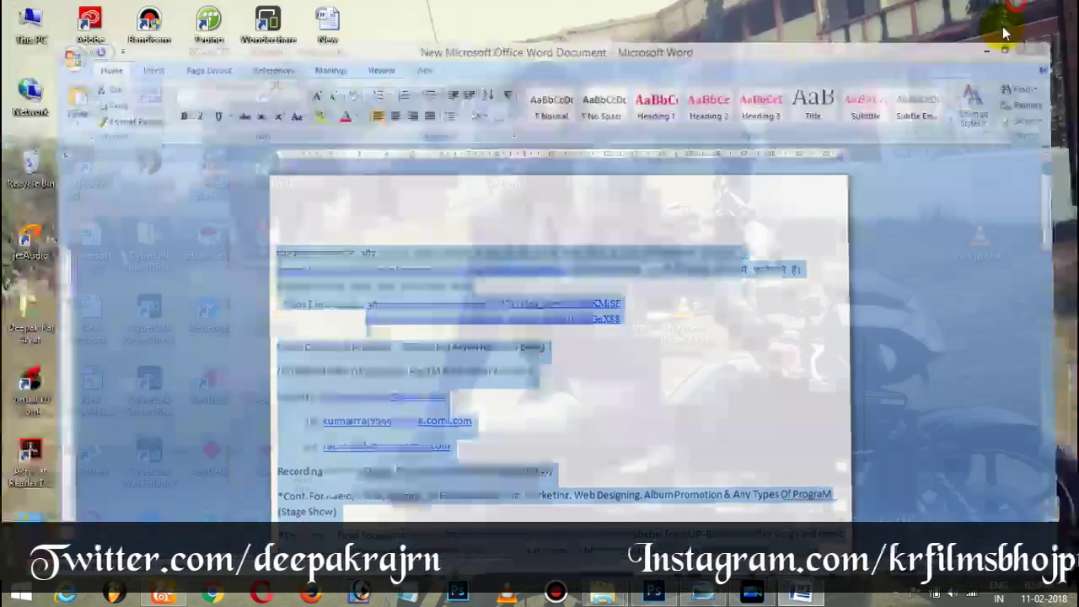
{"action": "right_click", "coordinate": [663, 180]}
{"action": "left_click", "coordinate": [718, 221]}
{"action": "right_click", "coordinate": [701, 155]}
{"action": "left_click", "coordinate": [763, 201]}
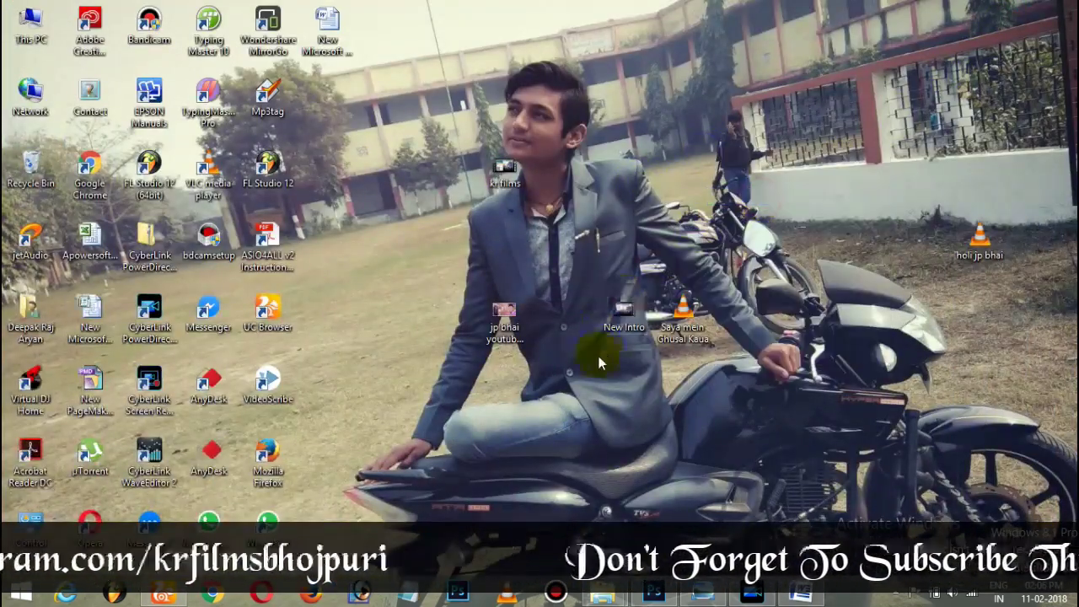
{"action": "left_click_drag", "start_coordinate": [515, 323], "coordinate": [404, 267]}
{"action": "right_click", "coordinate": [524, 319]}
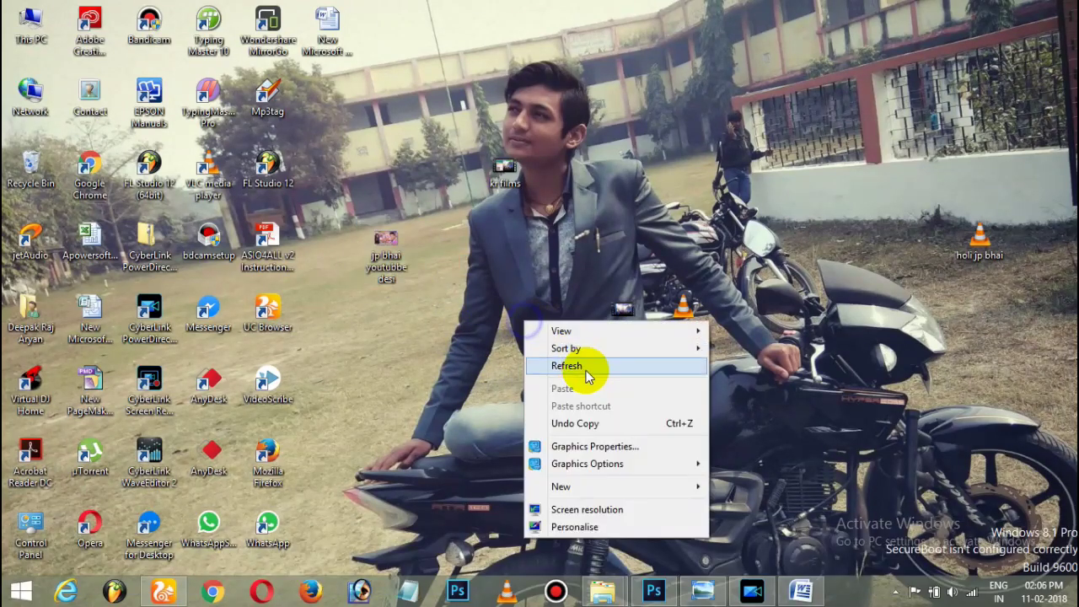
{"action": "left_click", "coordinate": [588, 366]}
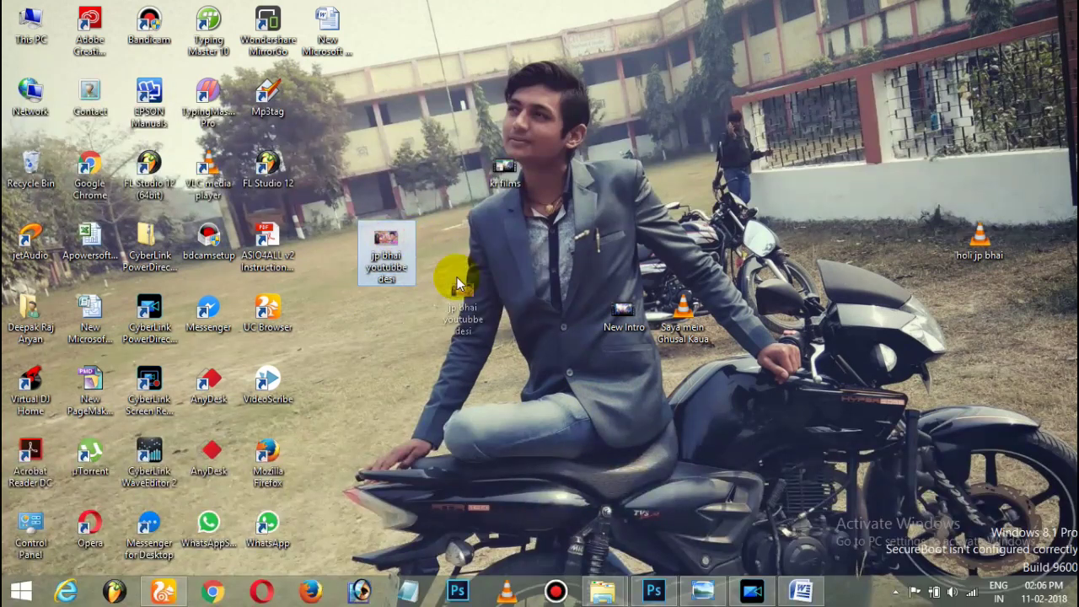
Place the thumbnail image and Saya mein Ghusal Kaua video icons side by side
{"action": "left_click_drag", "start_coordinate": [386, 249], "coordinate": [445, 321]}
{"action": "left_click_drag", "start_coordinate": [683, 314], "coordinate": [516, 324]}
{"action": "left_click_drag", "start_coordinate": [555, 385], "coordinate": [416, 262]}
{"action": "right_click", "coordinate": [416, 260]}
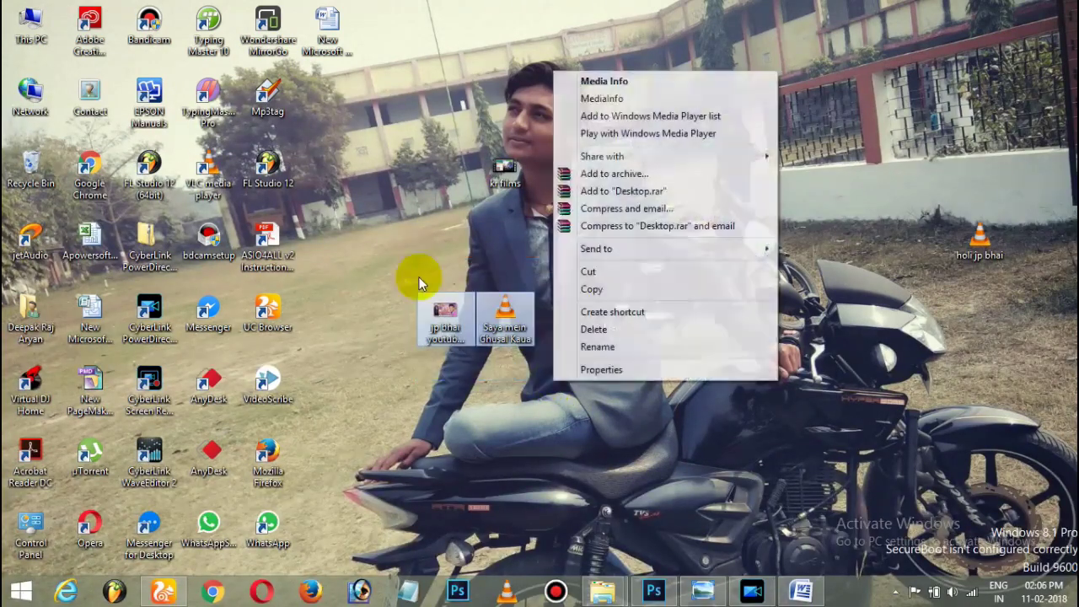
{"action": "left_click", "coordinate": [408, 297]}
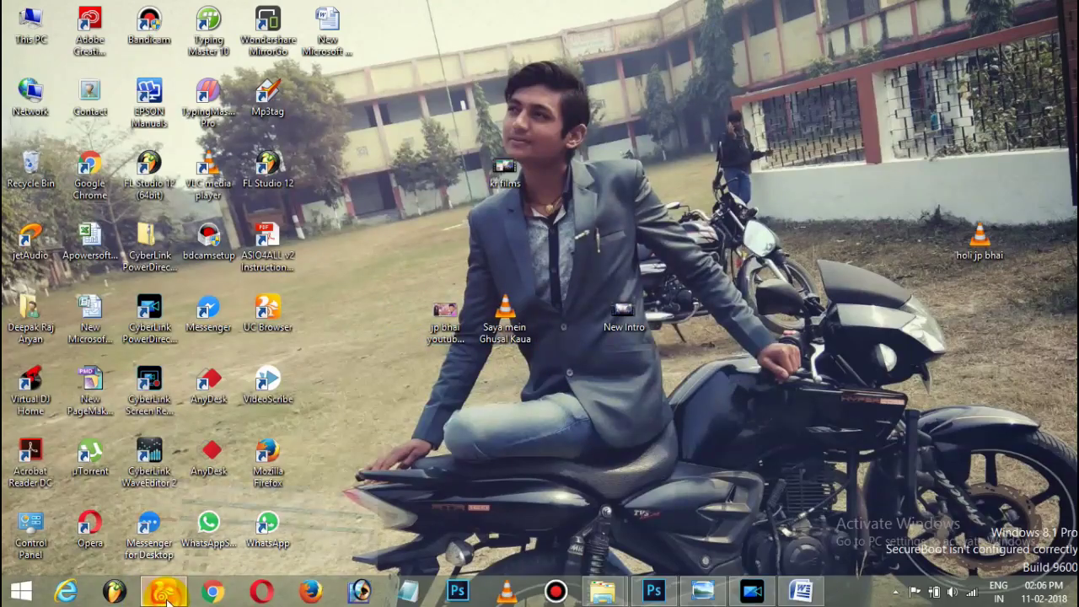
Briefly bring back the browser, minimize it again and refresh the desktop
{"action": "left_click", "coordinate": [160, 592]}
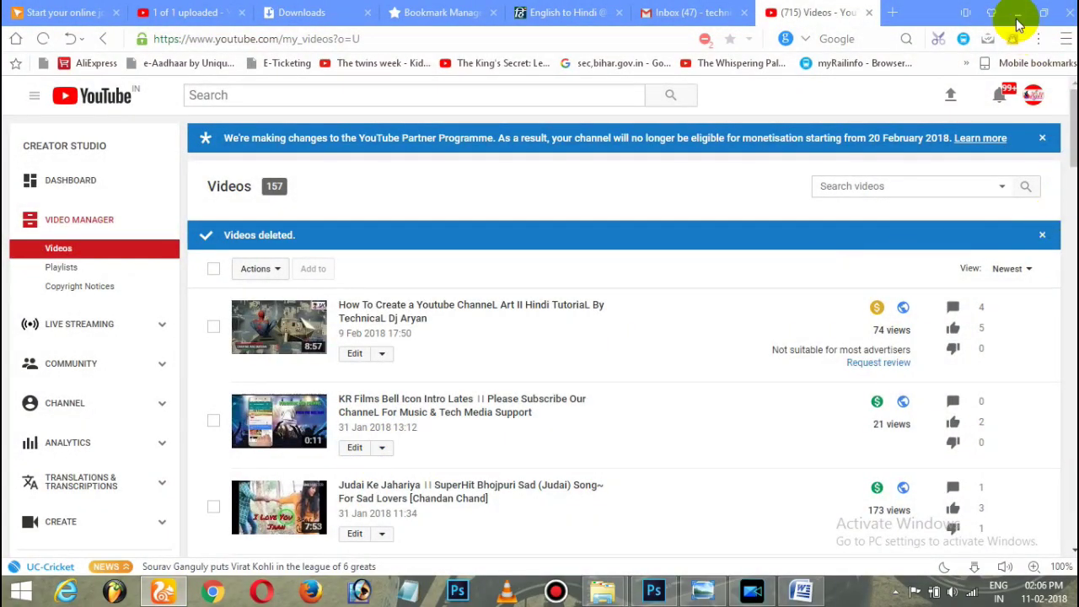
{"action": "left_click", "coordinate": [1019, 18]}
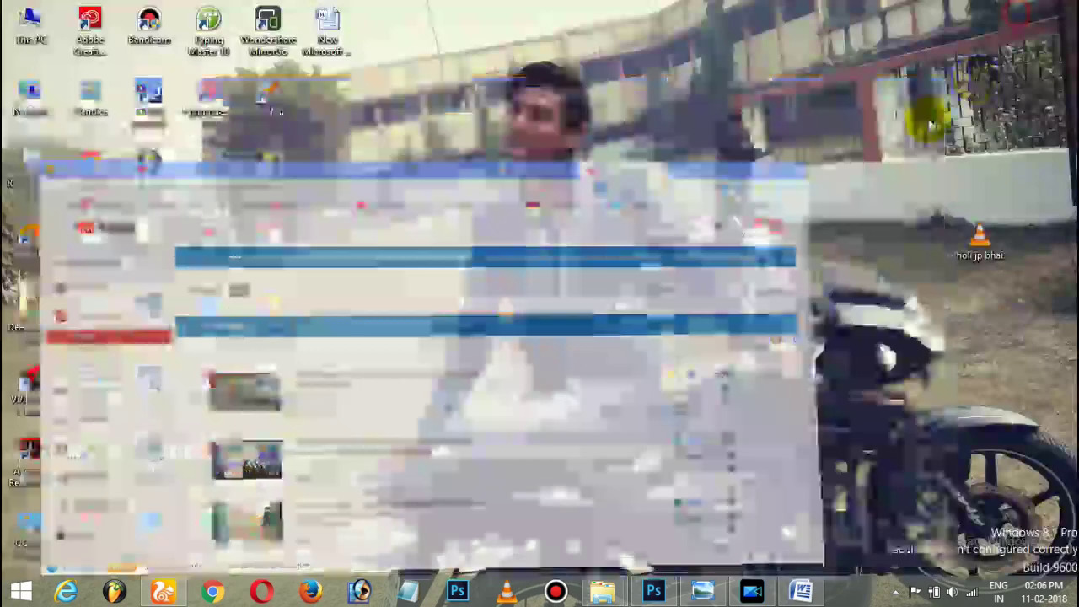
{"action": "right_click", "coordinate": [758, 176]}
{"action": "left_click", "coordinate": [797, 221]}
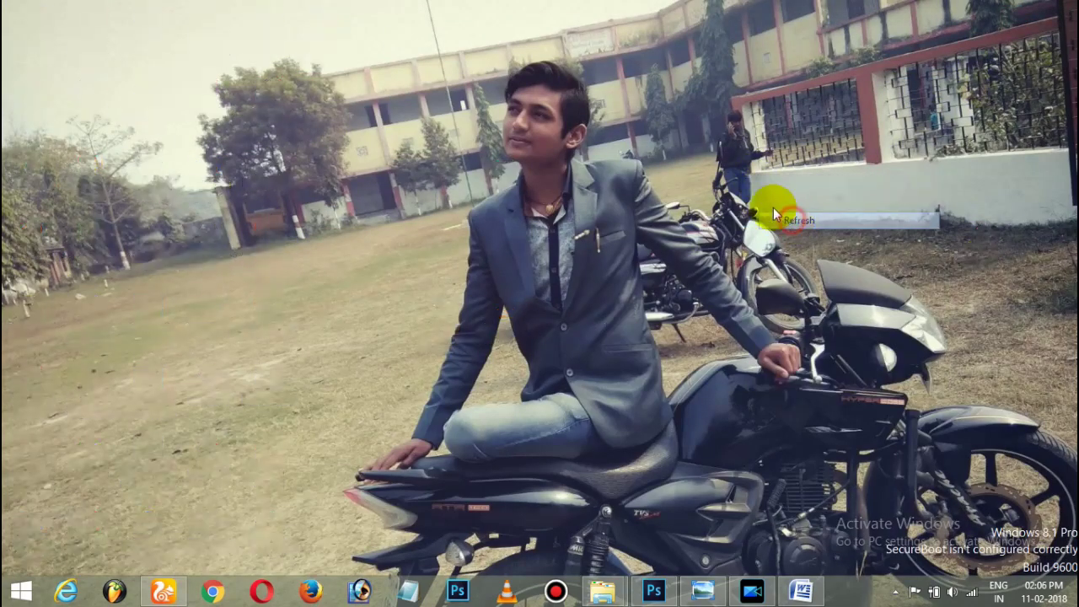